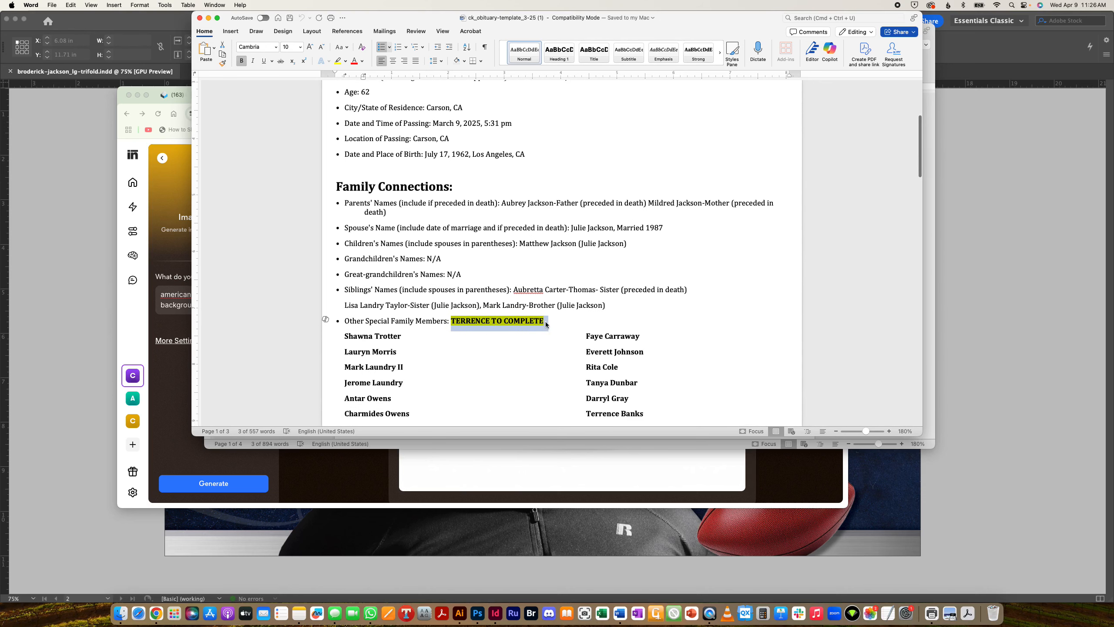
# - Delete the 'TERRENCE TO COMPLETE' note after Other Special Family Members and save the template
pyautogui.click(501, 324)
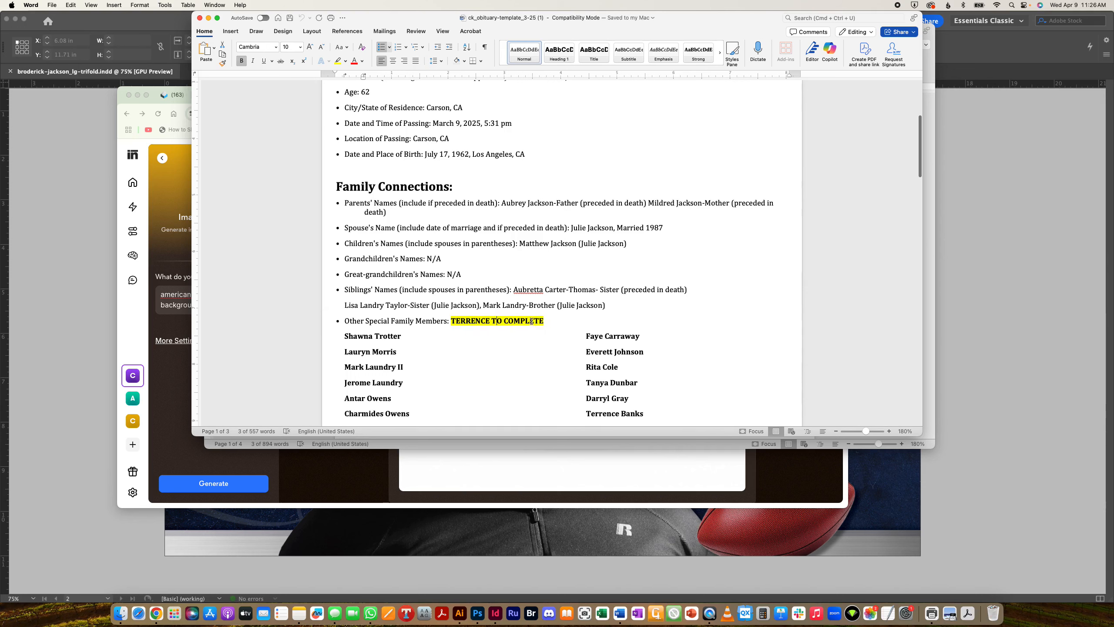
pyautogui.moveTo(552, 321); pyautogui.dragTo(462, 323)
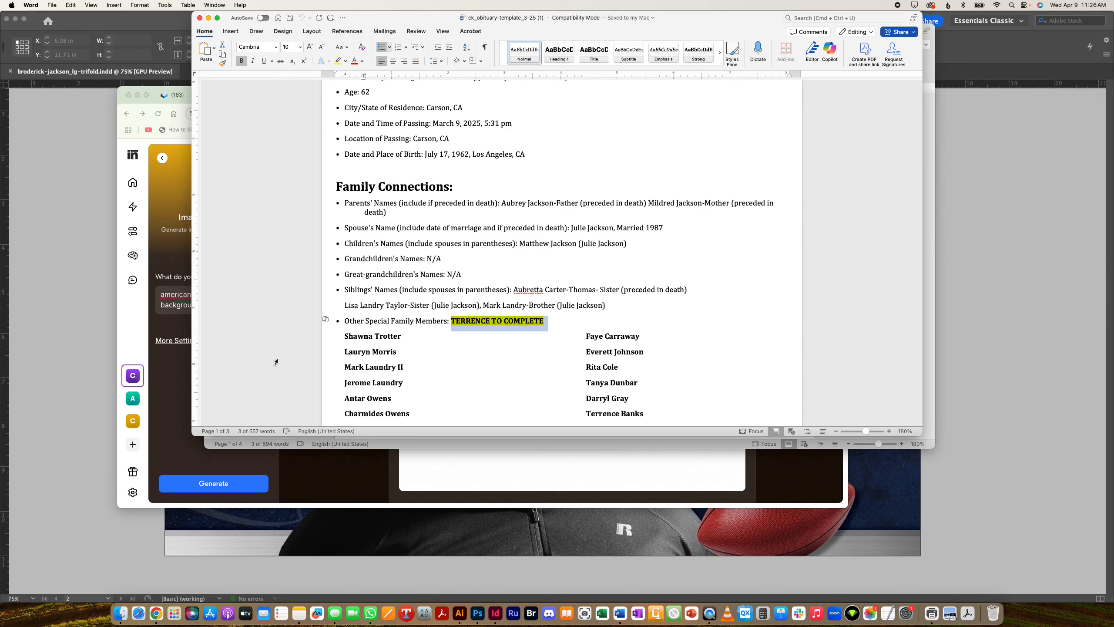
pyautogui.scroll(-3, 428, 369)
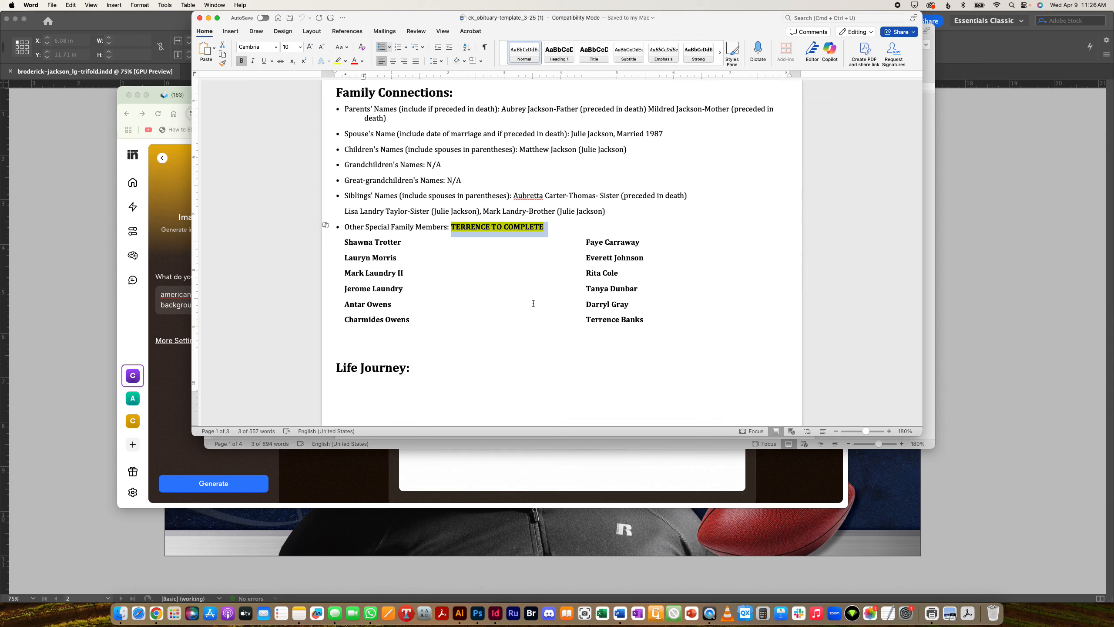
pyautogui.press('Delete')
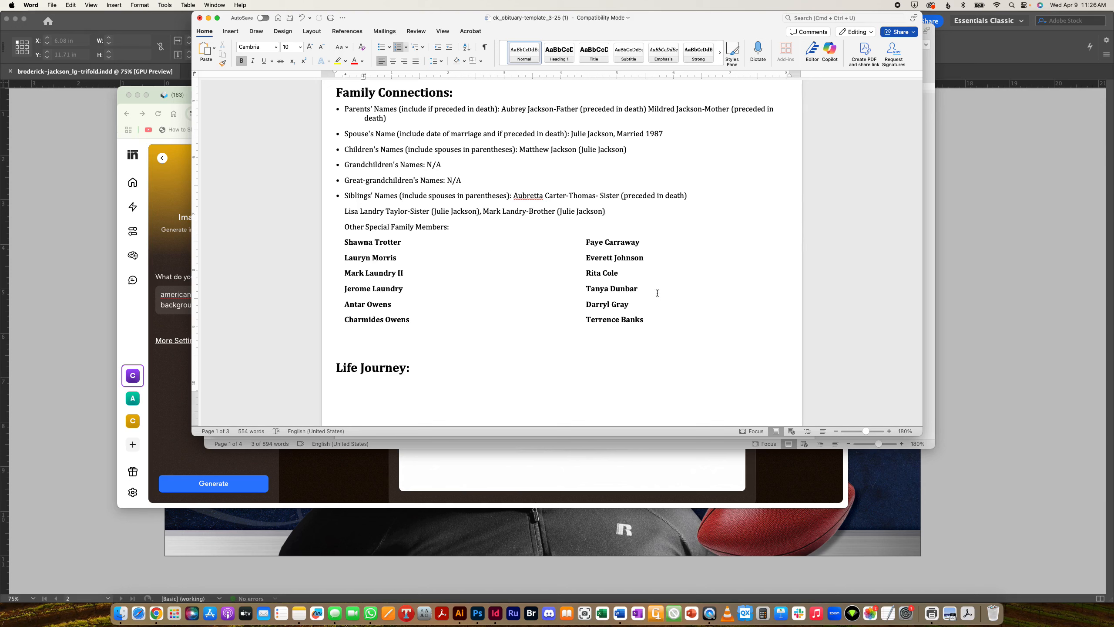
pyautogui.scroll(-10, 448, 292)
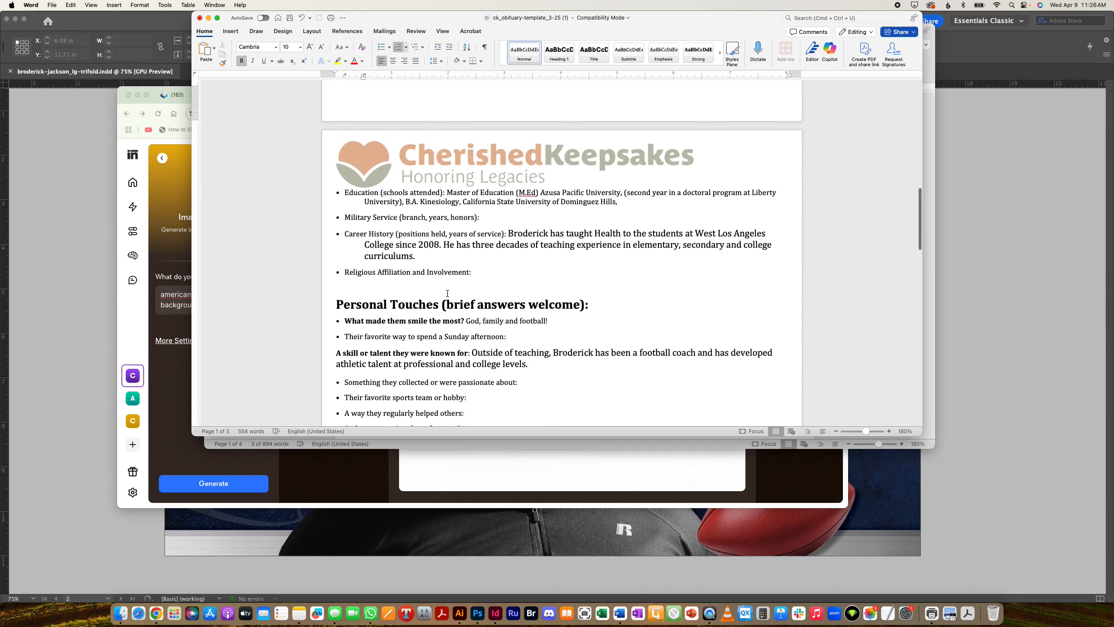
pyautogui.scroll(-2, 448, 294)
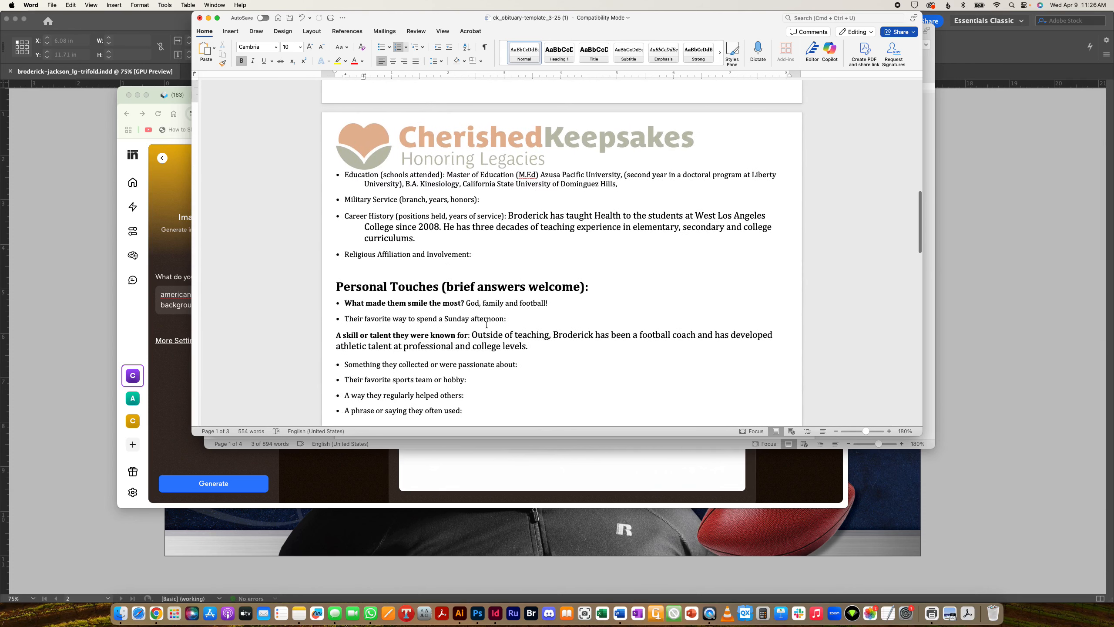
pyautogui.press('super+s')
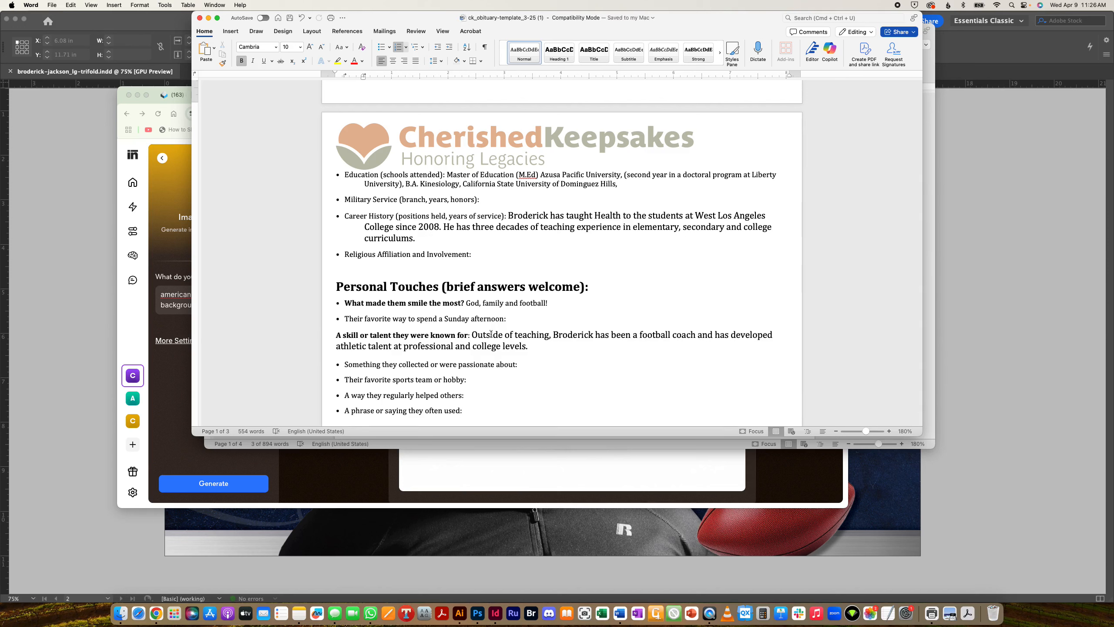
pyautogui.click(52, 5)
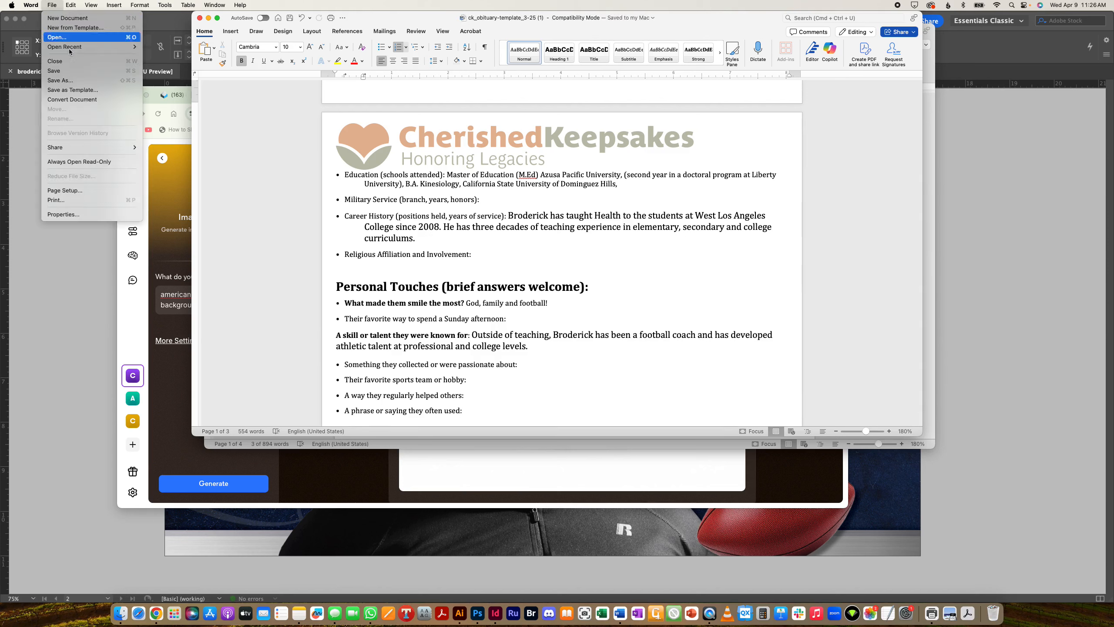
pyautogui.click(101, 81)
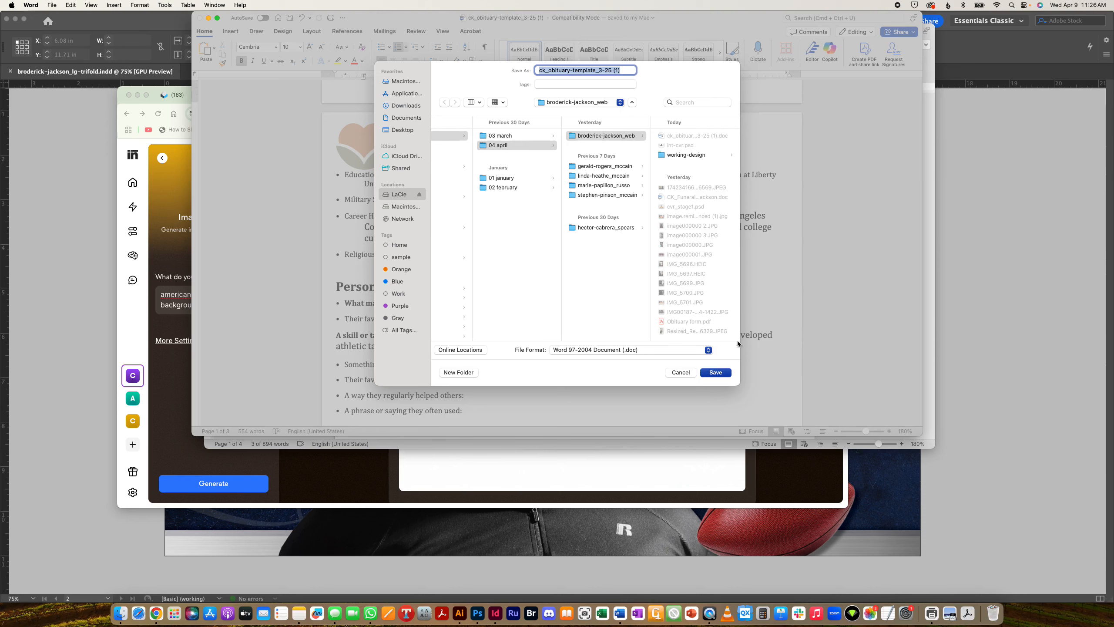
pyautogui.click(715, 373)
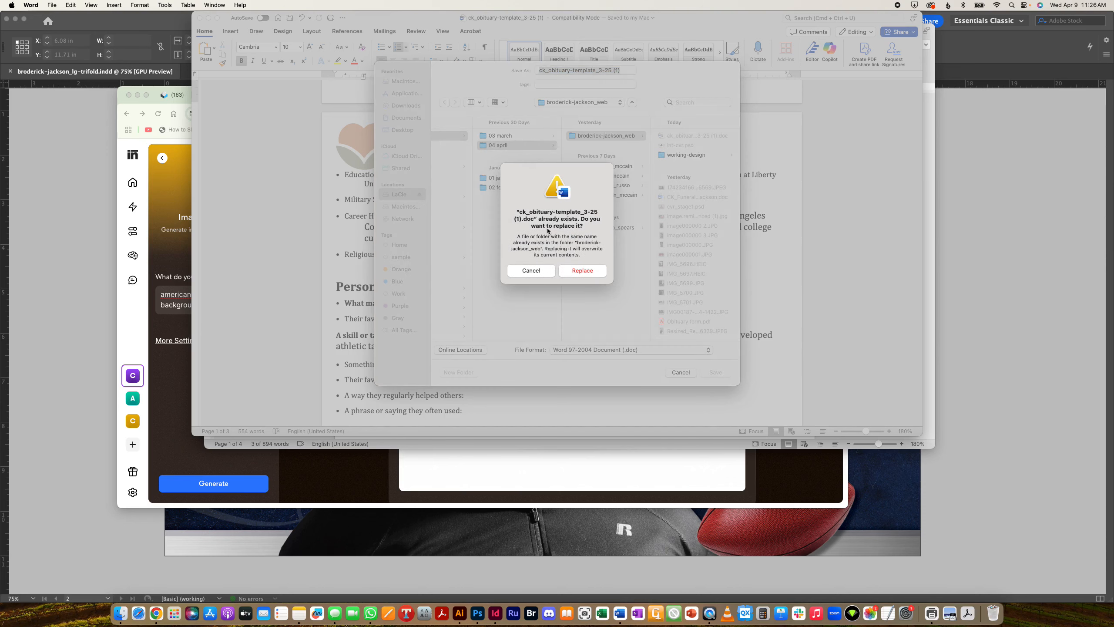
pyautogui.click(582, 271)
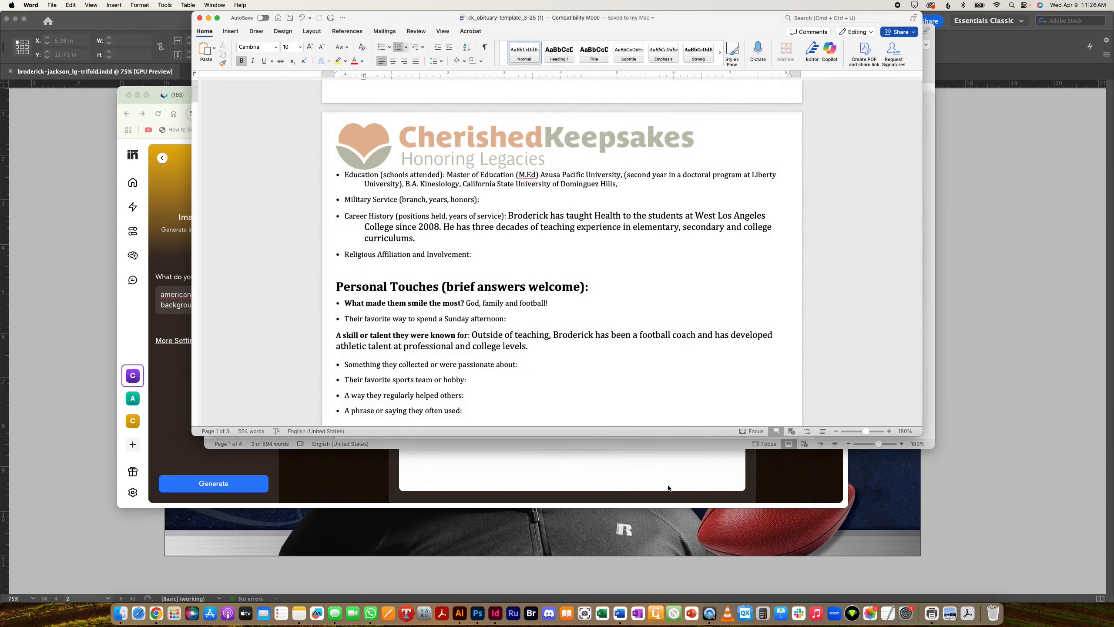
pyautogui.click(764, 481)
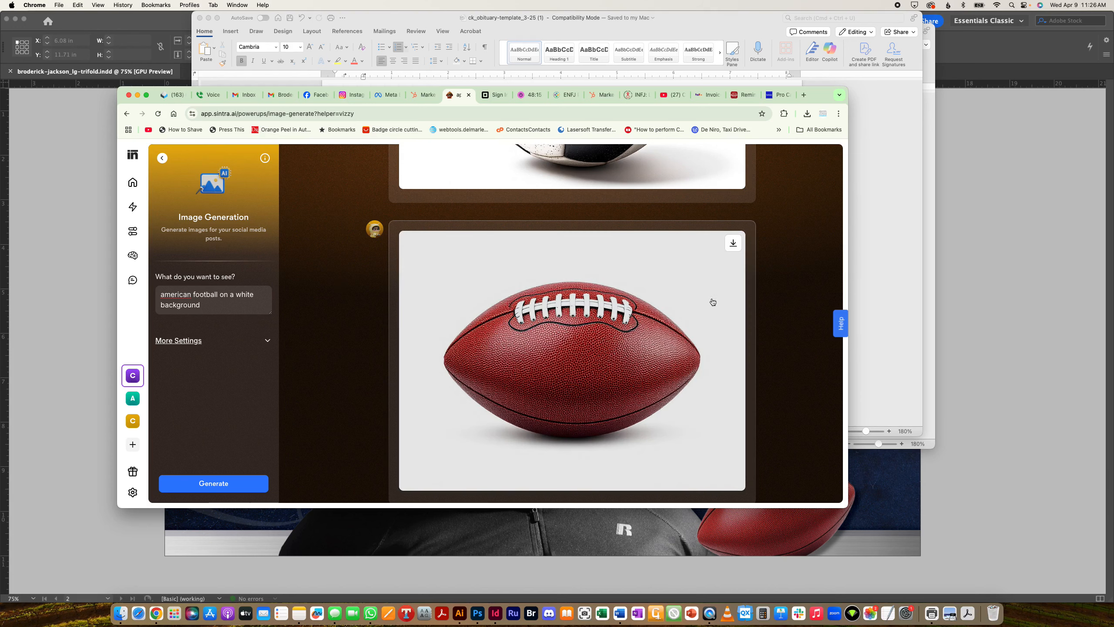
# - Review the generated American football and soccer ball images in Sintra's feed, then return to InDesign
pyautogui.scroll(10, 708, 308)
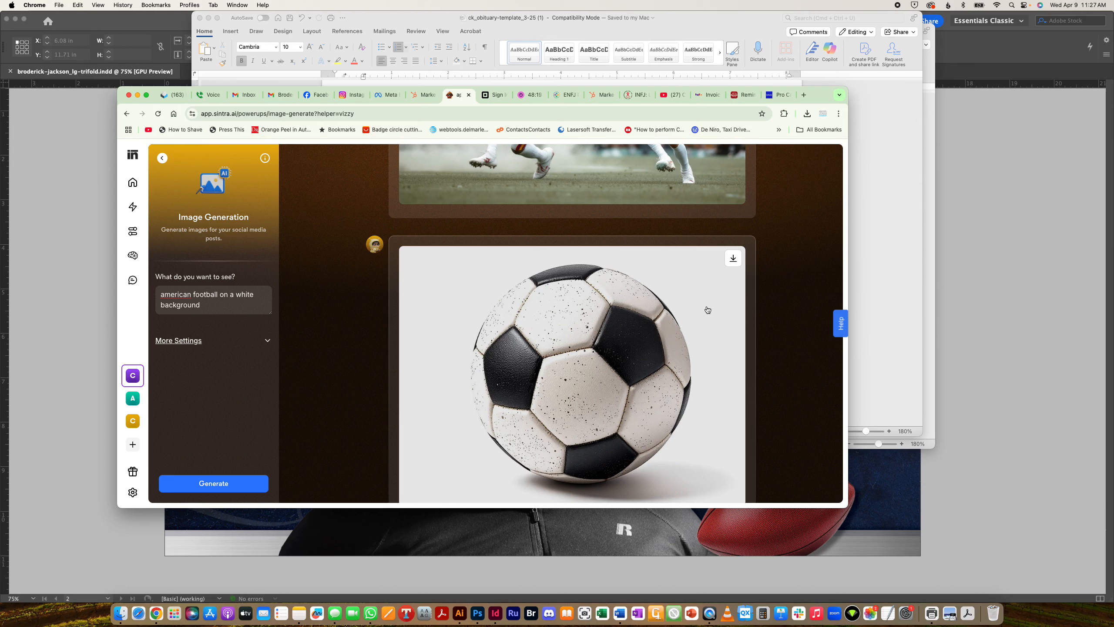
pyautogui.scroll(-6, 640, 288)
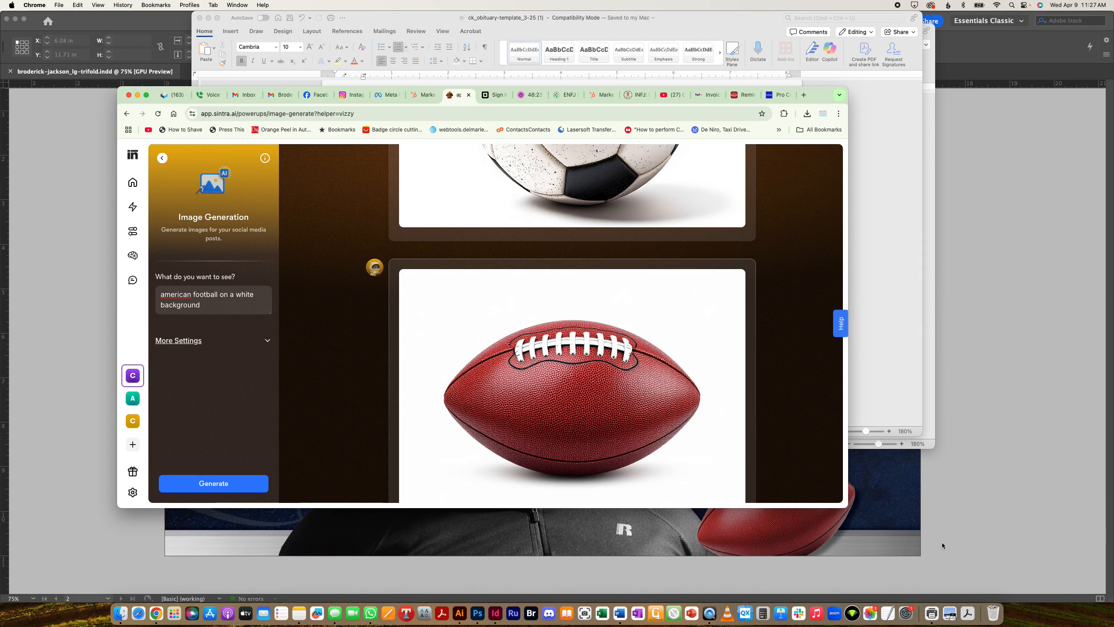
pyautogui.click(946, 507)
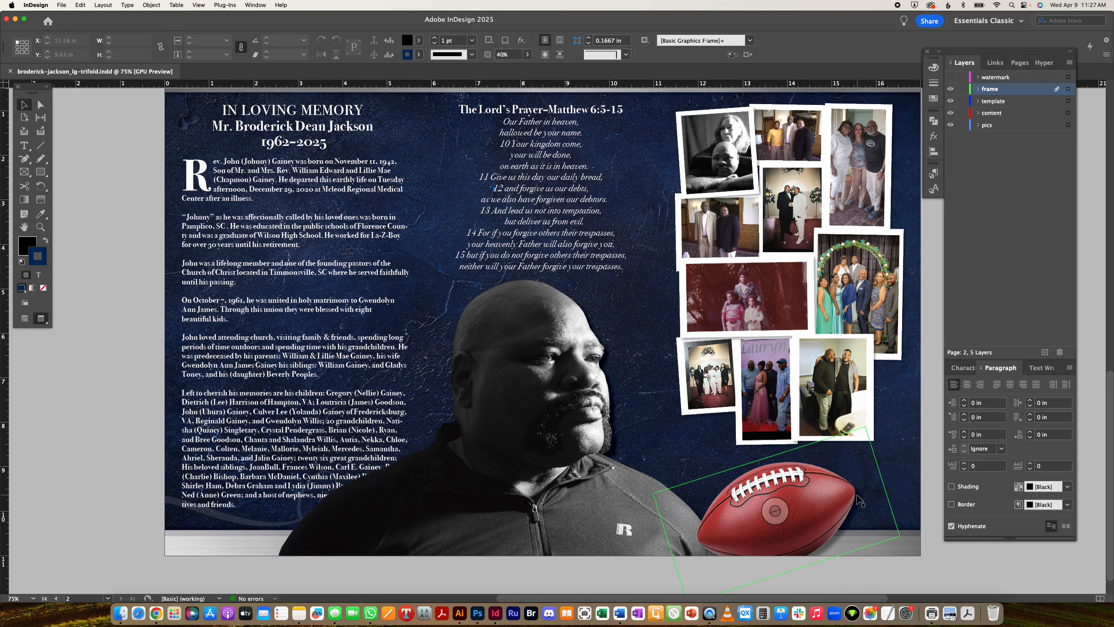
# - Compare the InDesign spread with the red football against the Word obituary text
pyautogui.scroll(1, 859, 501)
pyautogui.hscroll(1, 859, 501)
pyautogui.click(605, 612)
pyautogui.click(620, 613)
pyautogui.scroll(-4, 591, 174)
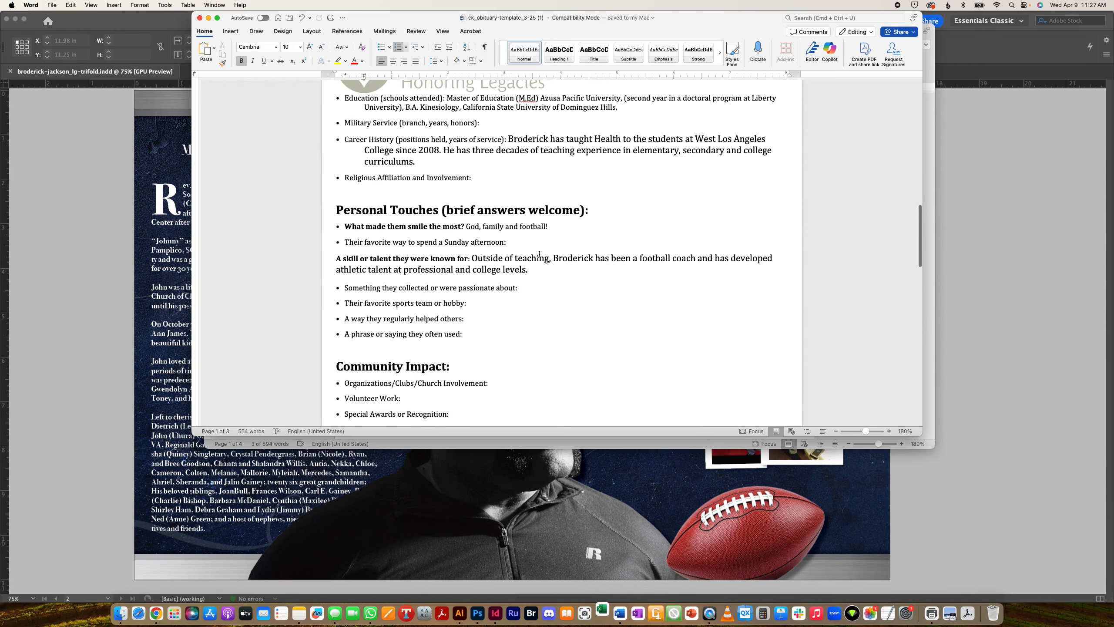
pyautogui.click(834, 531)
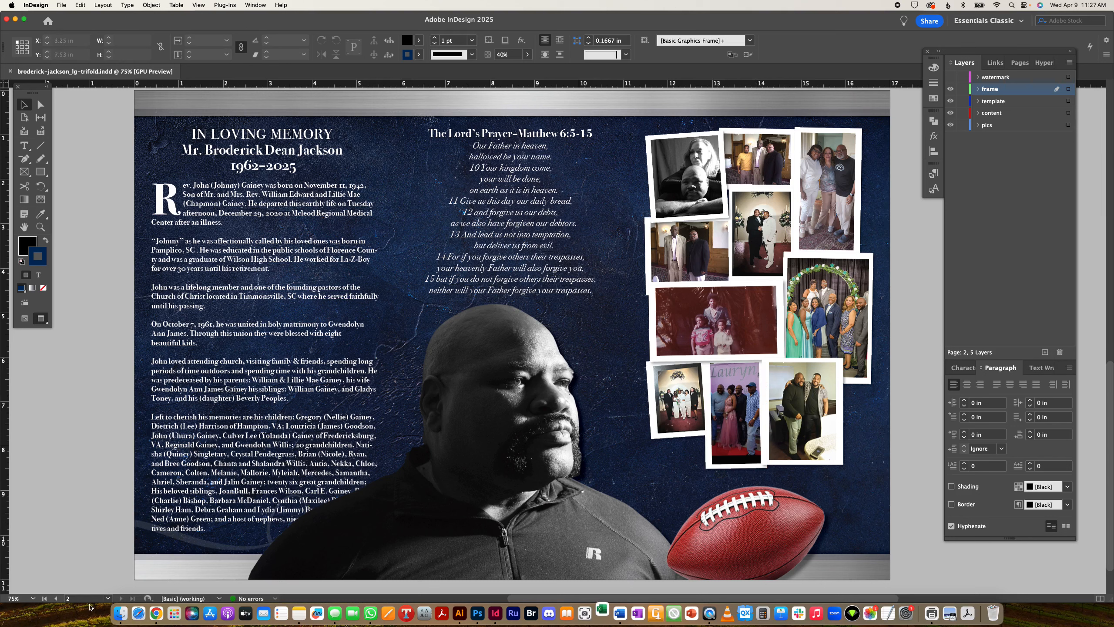
pyautogui.click(158, 614)
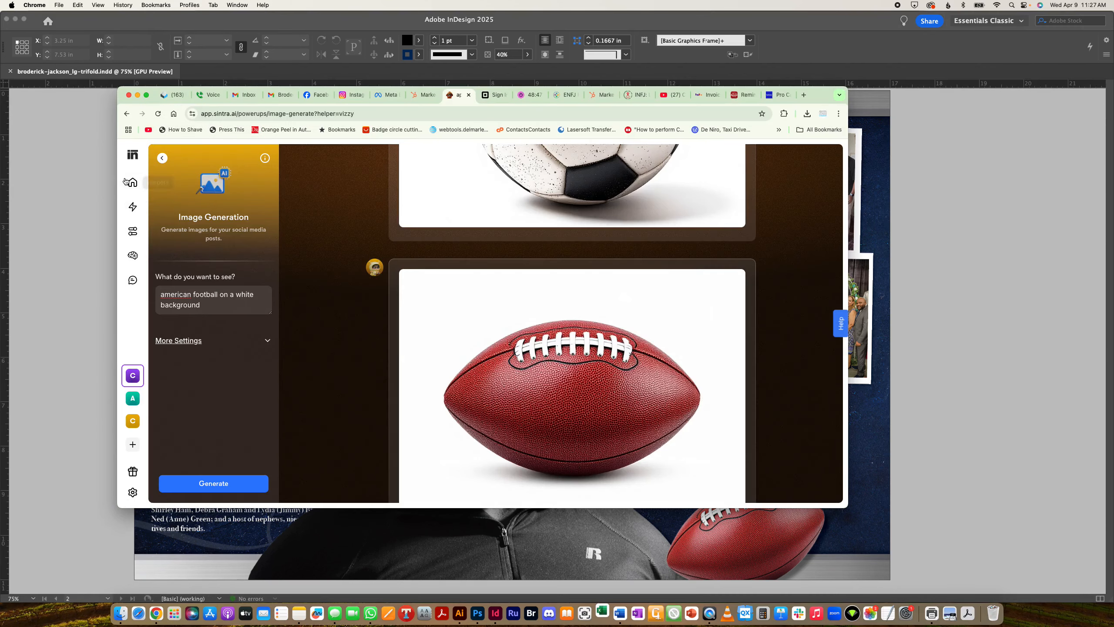
# - Open Penn's chat and browse the earlier landscape-image conversations in the history
pyautogui.click(132, 182)
pyautogui.scroll(-5, 570, 329)
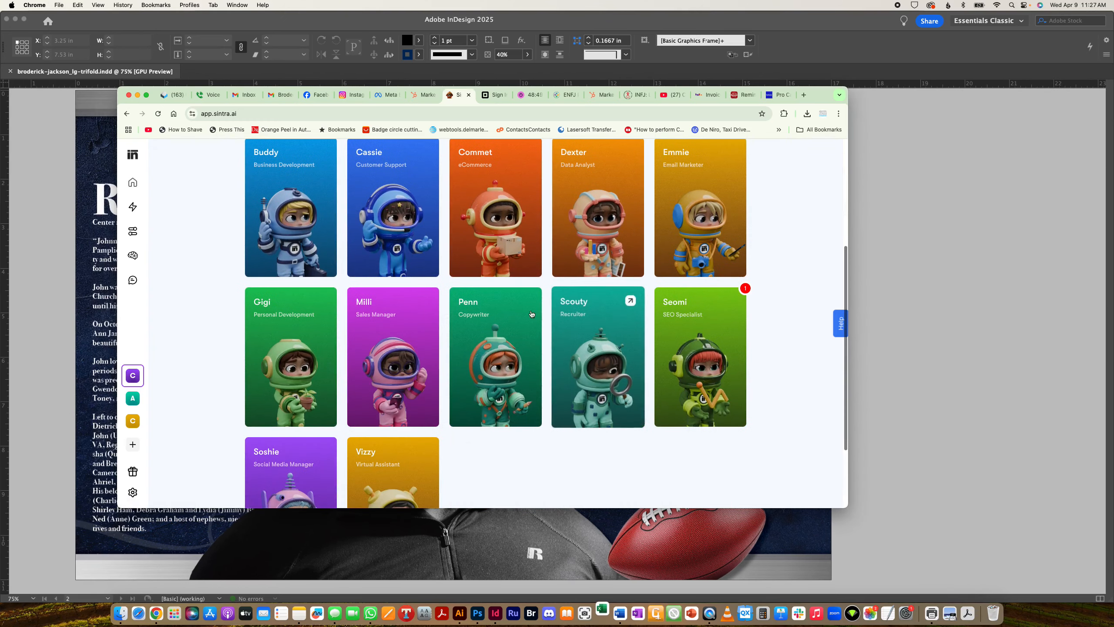
pyautogui.click(497, 344)
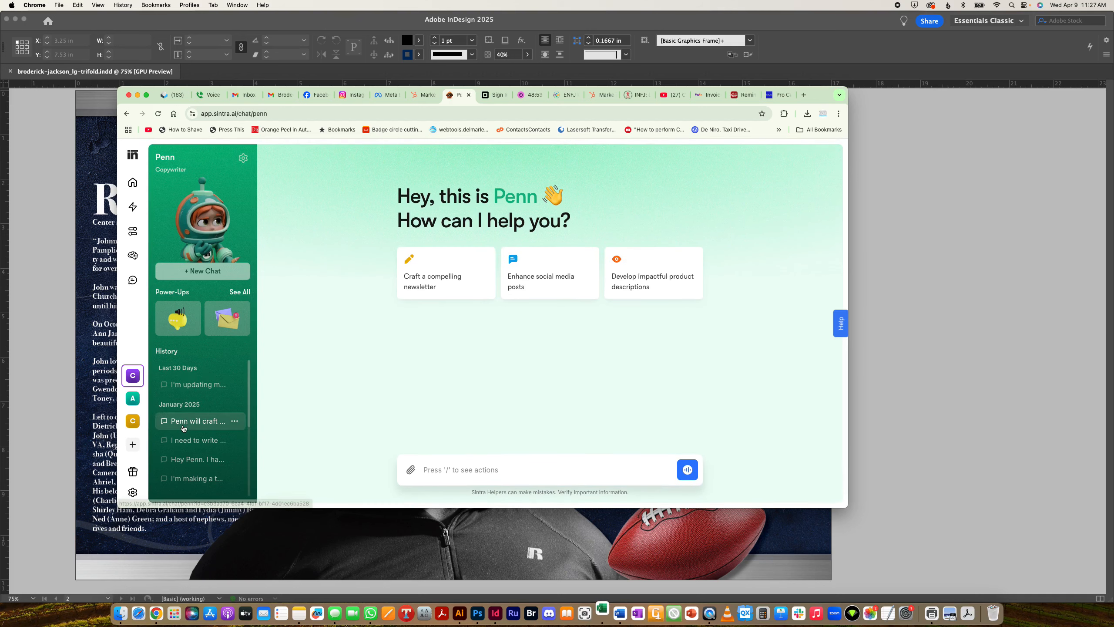
pyautogui.click(204, 440)
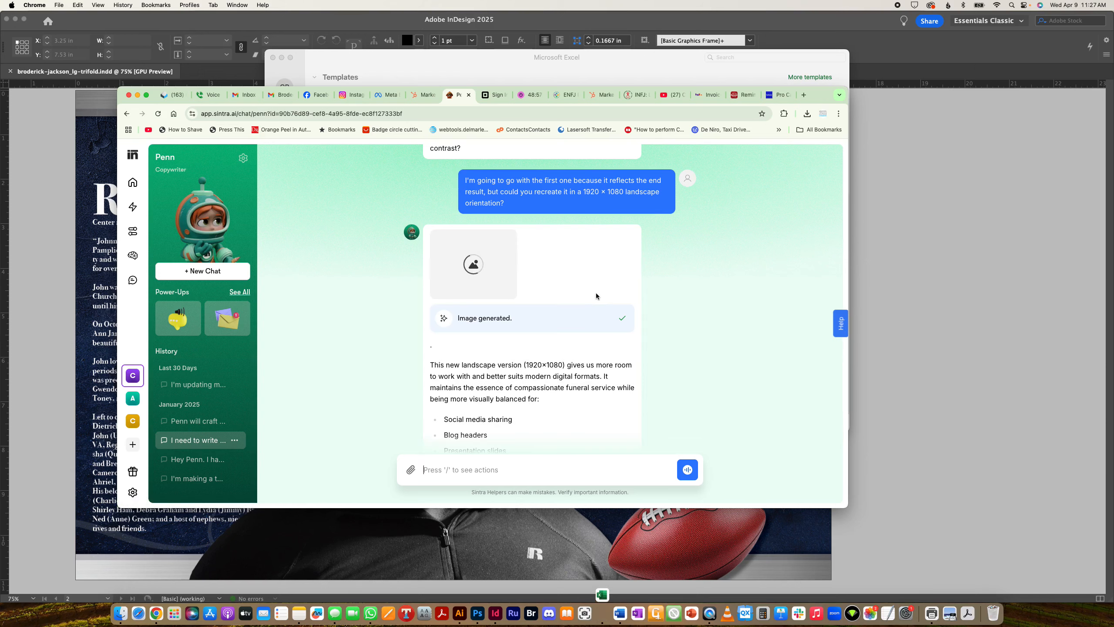
pyautogui.scroll(10, 572, 363)
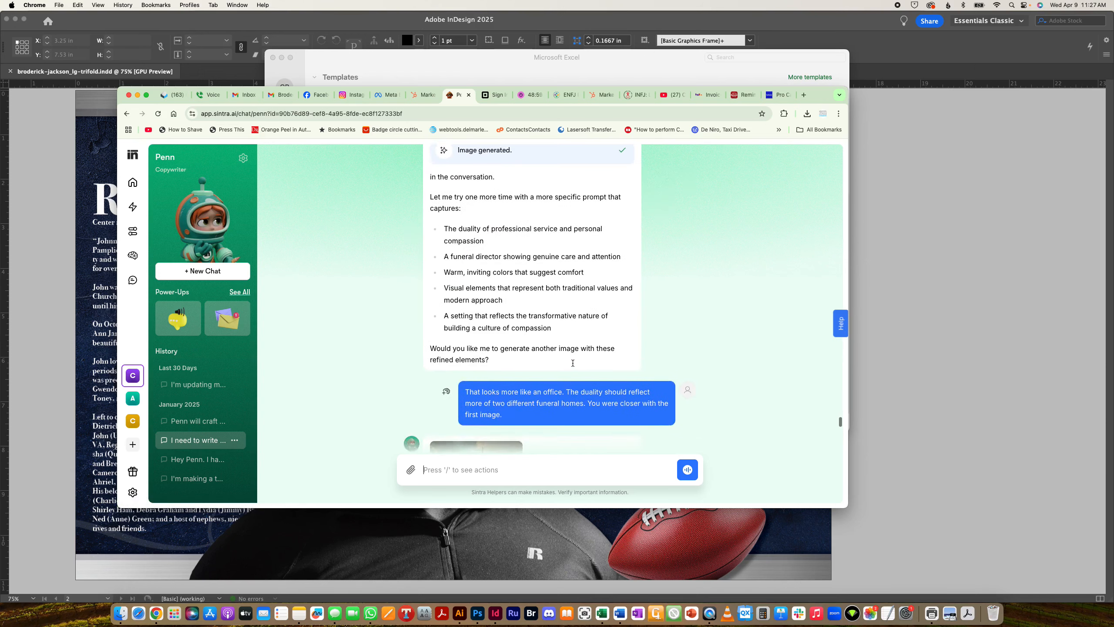
pyautogui.scroll(3, 616, 375)
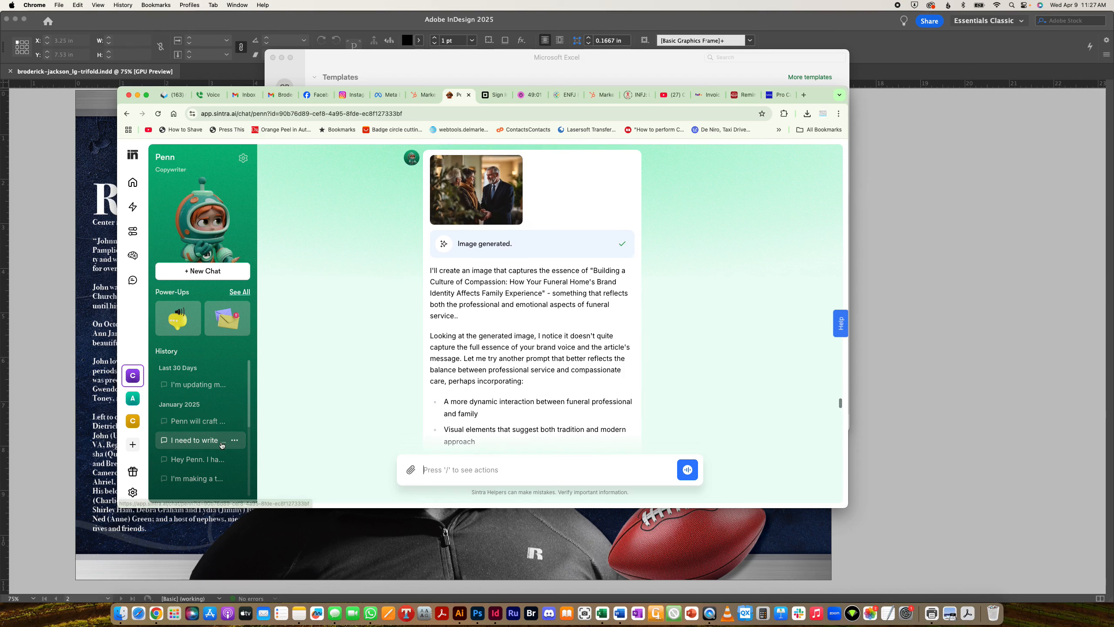
pyautogui.click(202, 422)
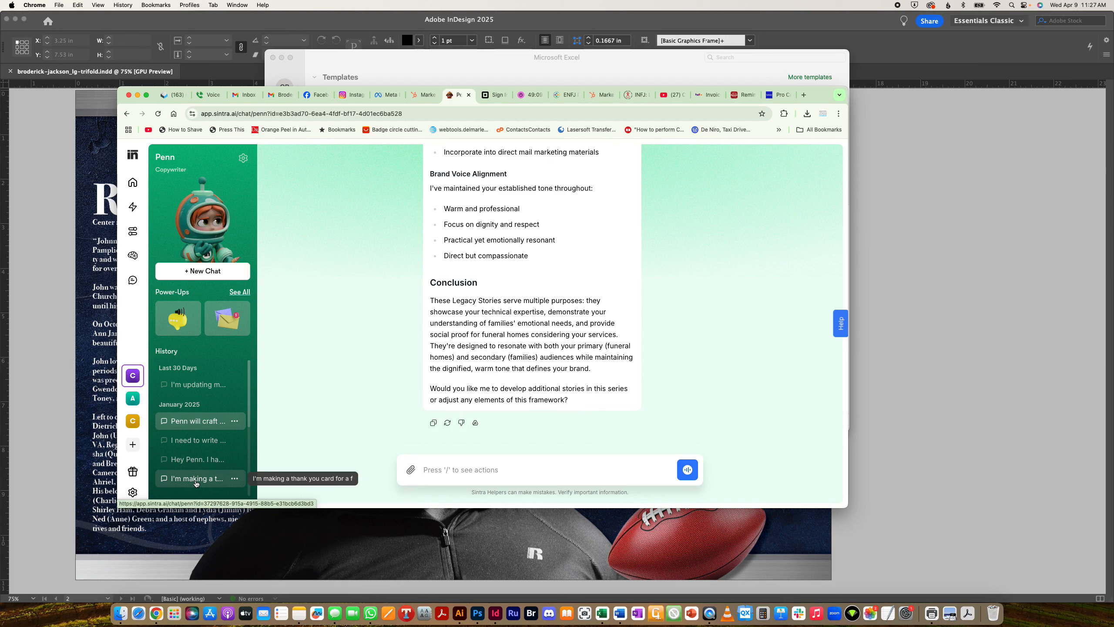
pyautogui.scroll(-5, 206, 457)
pyautogui.scroll(-2, 212, 453)
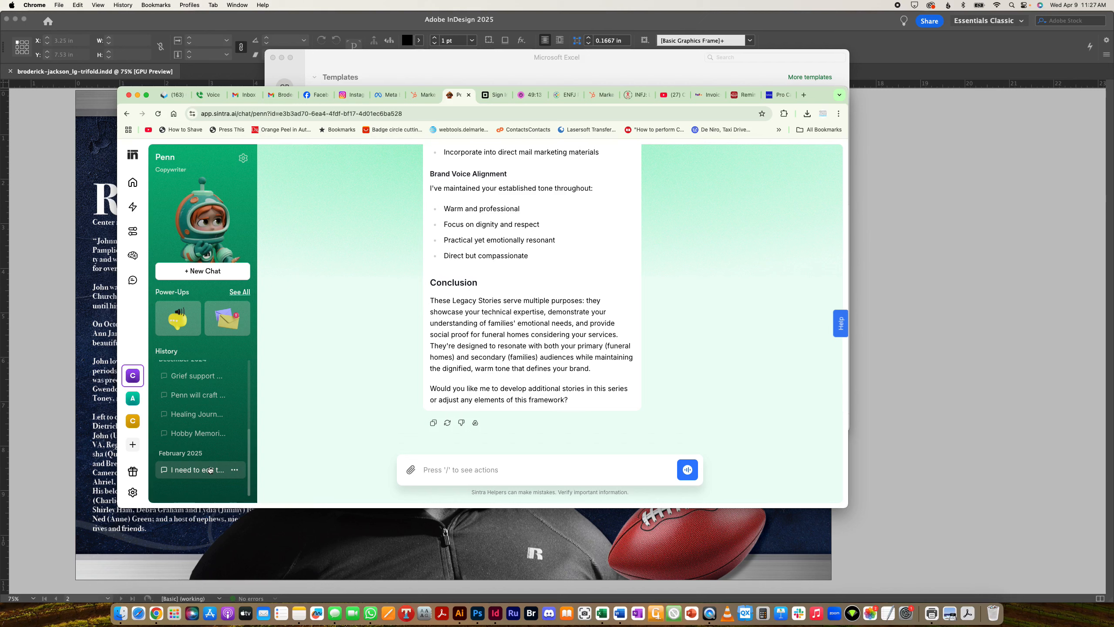
pyautogui.scroll(5, 213, 465)
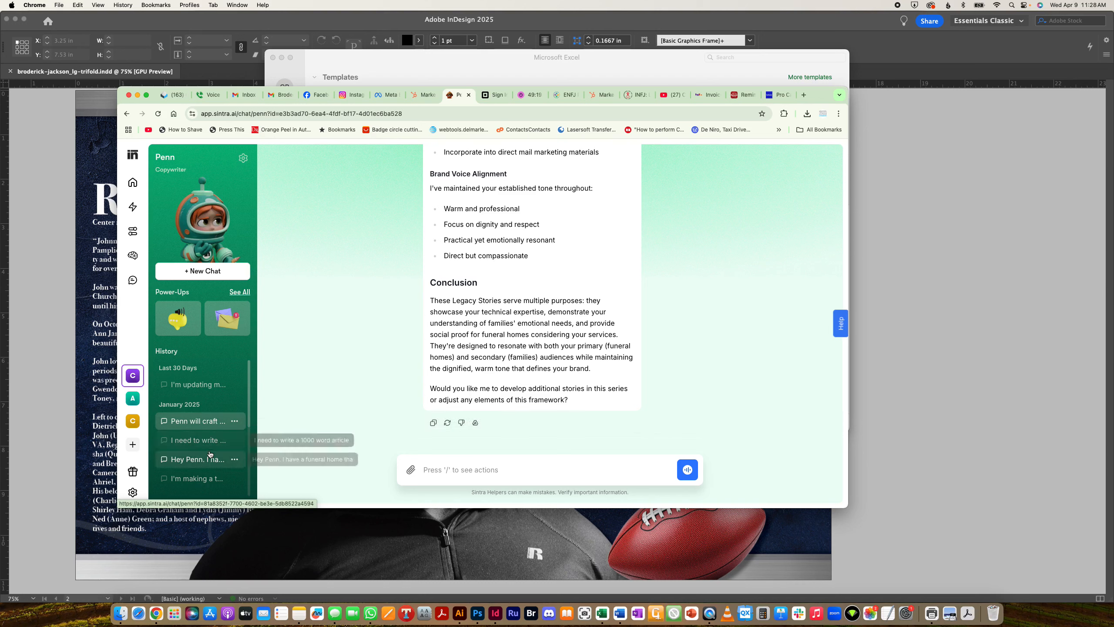
pyautogui.scroll(-1, 209, 459)
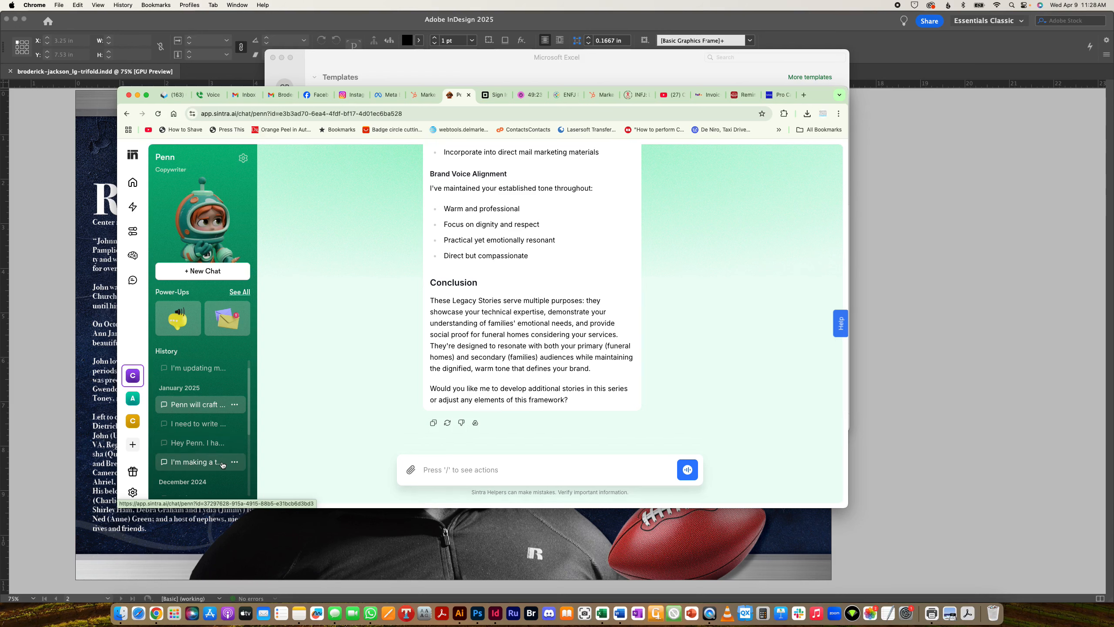
# - Read through the earlier thank-you card conversation, then go back to the workspace home
pyautogui.click(226, 465)
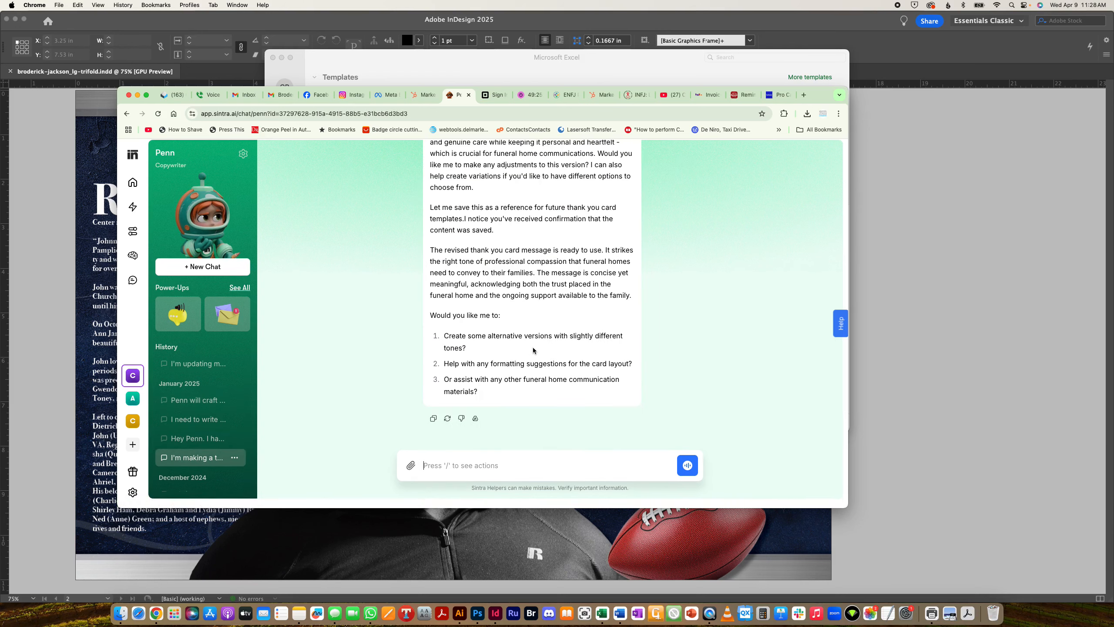
pyautogui.scroll(5, 534, 350)
pyautogui.scroll(8, 533, 350)
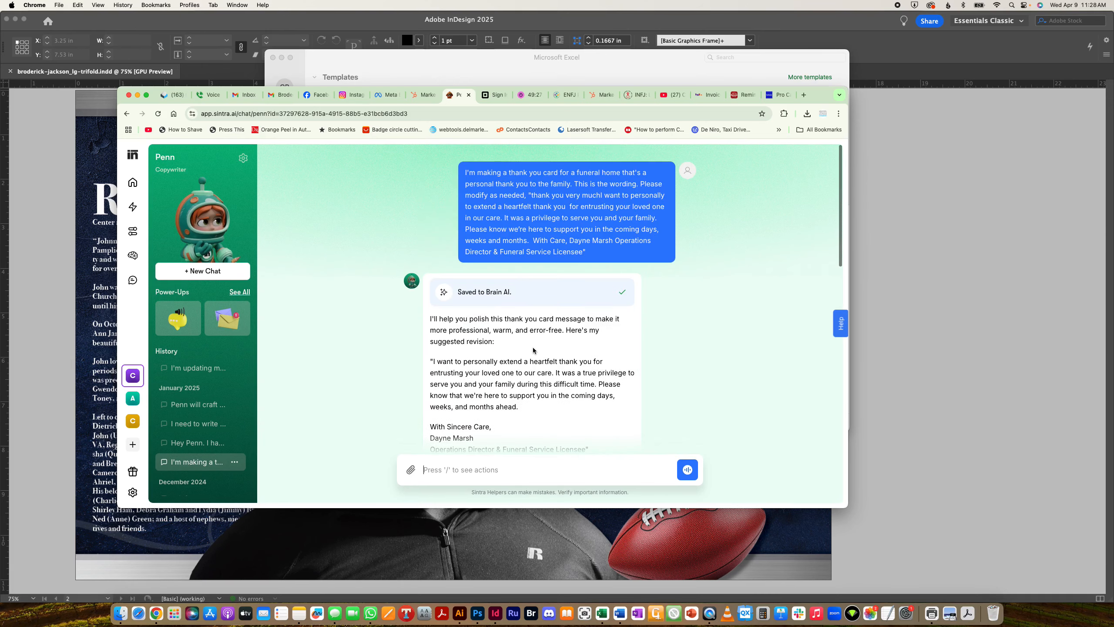
pyautogui.scroll(-15, 533, 350)
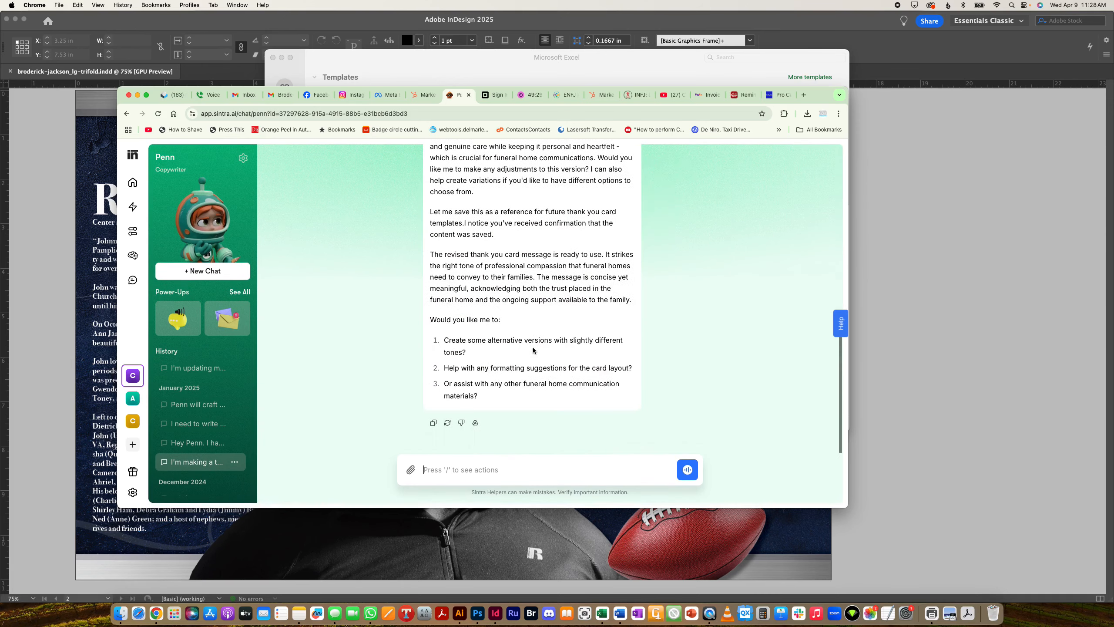
pyautogui.scroll(-2, 202, 372)
pyautogui.scroll(-5, 202, 372)
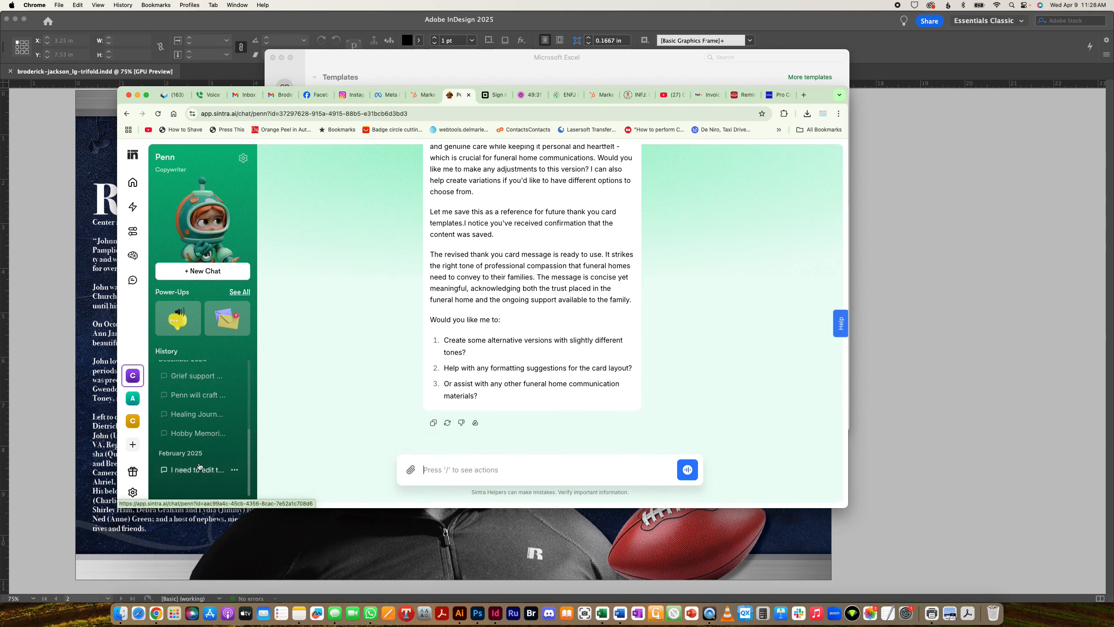
pyautogui.click(130, 374)
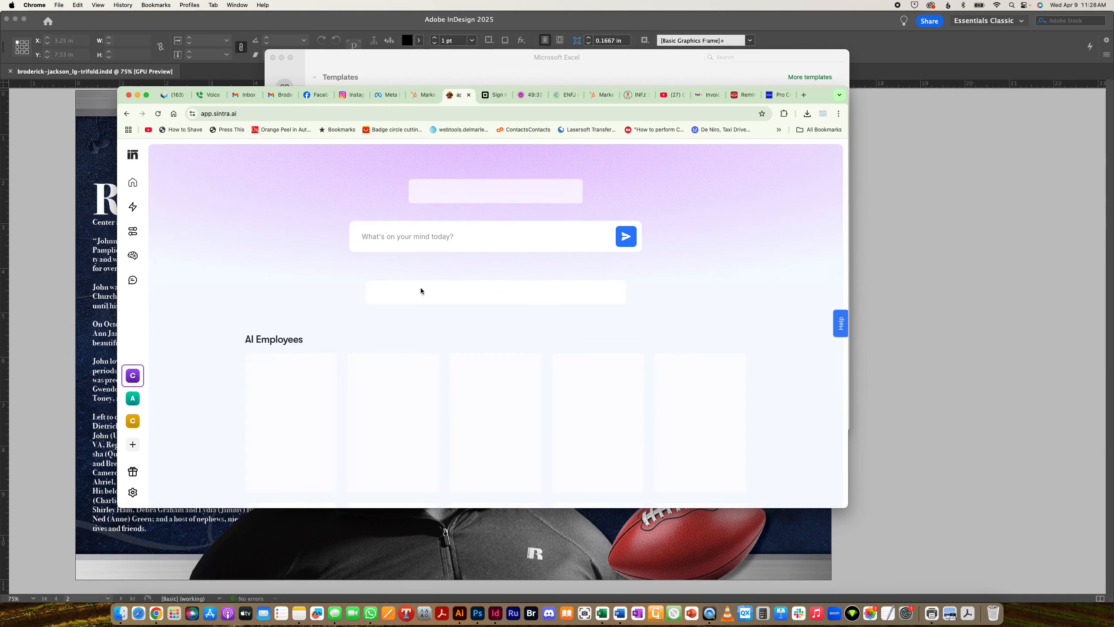
# - Open Penn the copywriter and reopen the earlier 'I need to write...' funeral-home article conversation
pyautogui.scroll(-5, 637, 210)
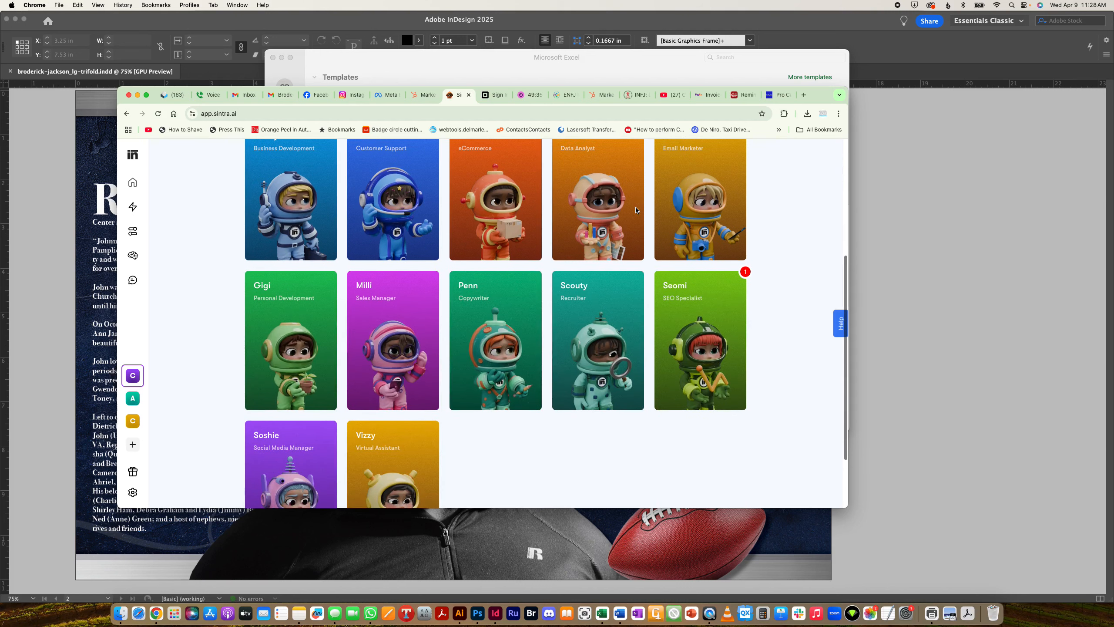
pyautogui.click(490, 318)
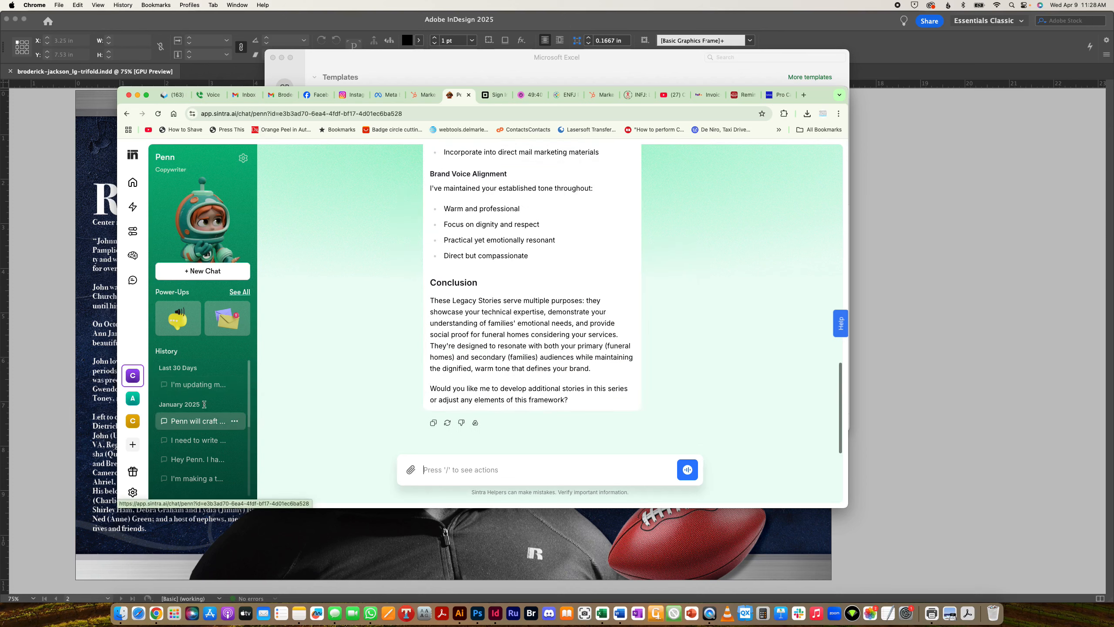
pyautogui.scroll(17, 571, 270)
pyautogui.scroll(2, 571, 271)
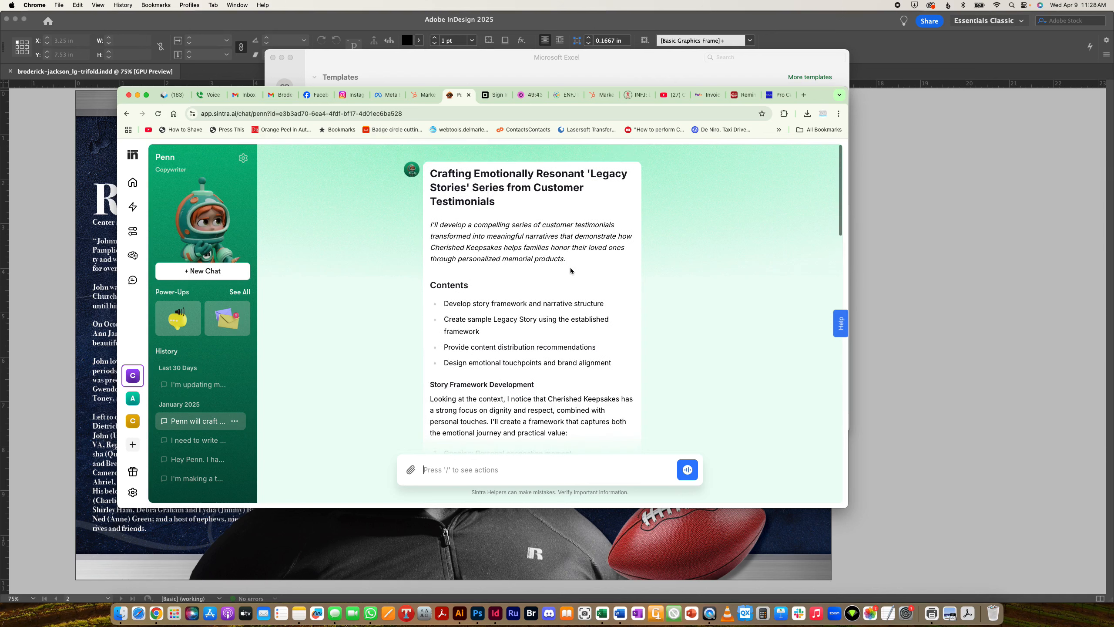
pyautogui.scroll(-17, 571, 271)
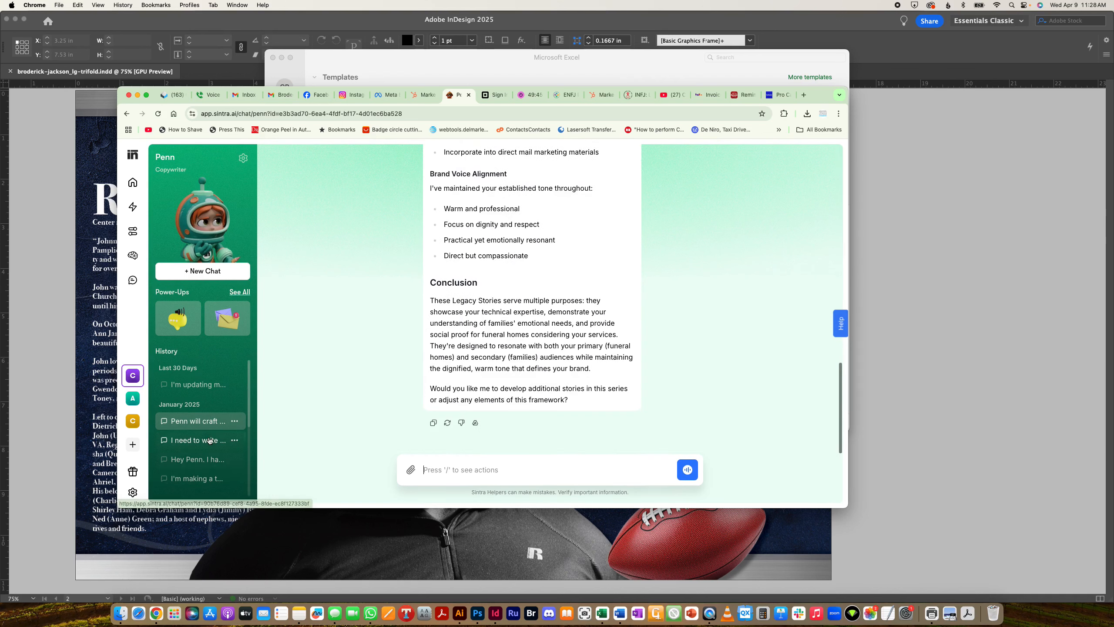
pyautogui.click(198, 440)
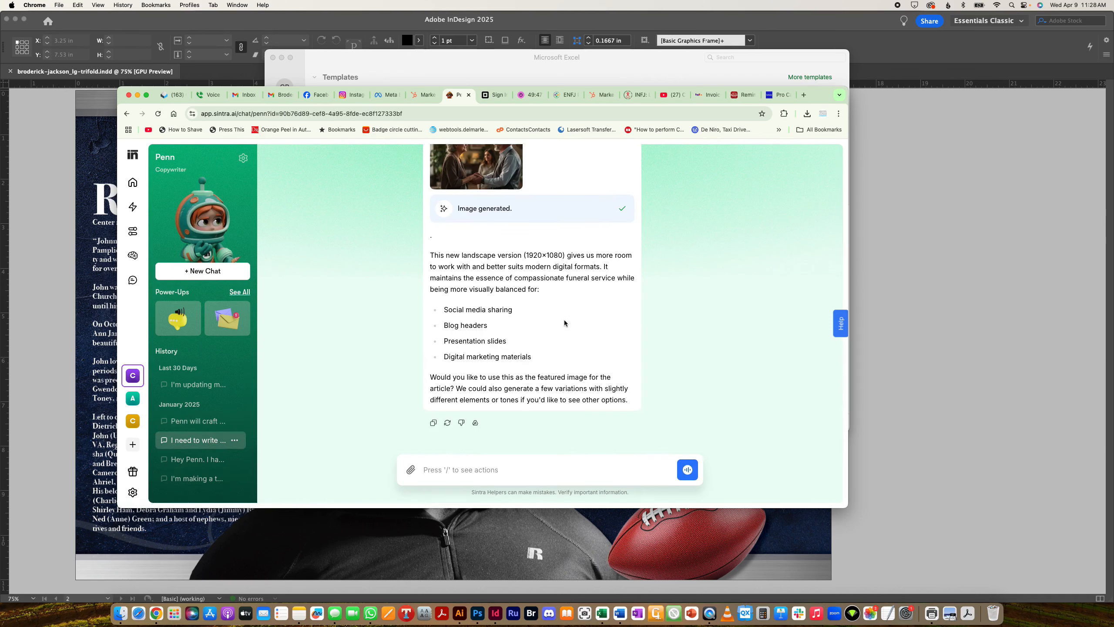
pyautogui.scroll(15, 564, 320)
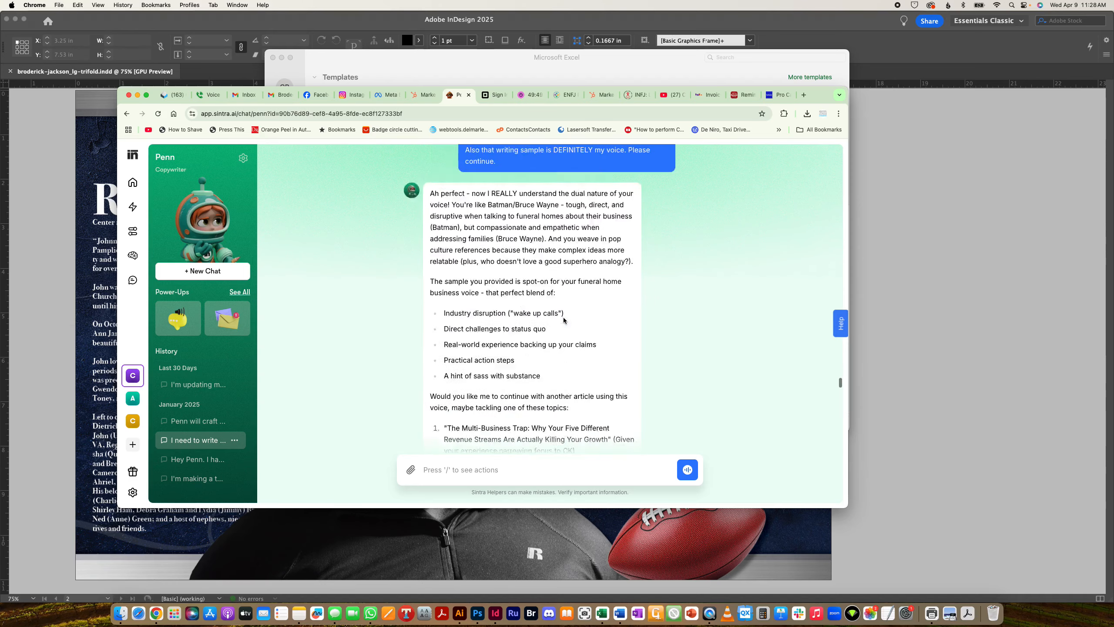
pyautogui.scroll(5, 564, 321)
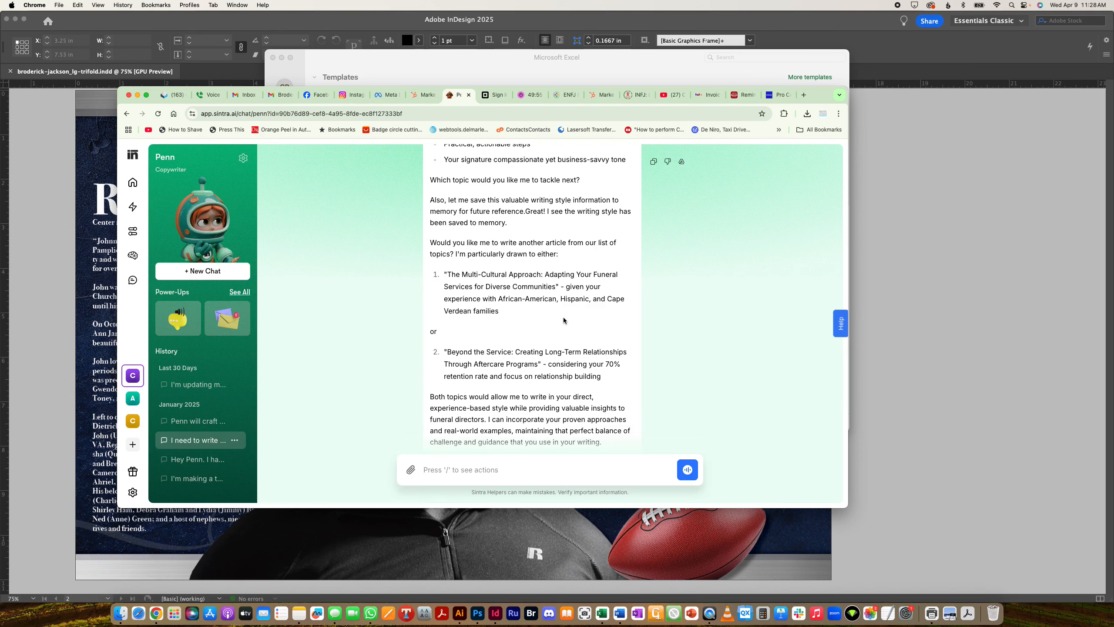
pyautogui.scroll(-8, 564, 320)
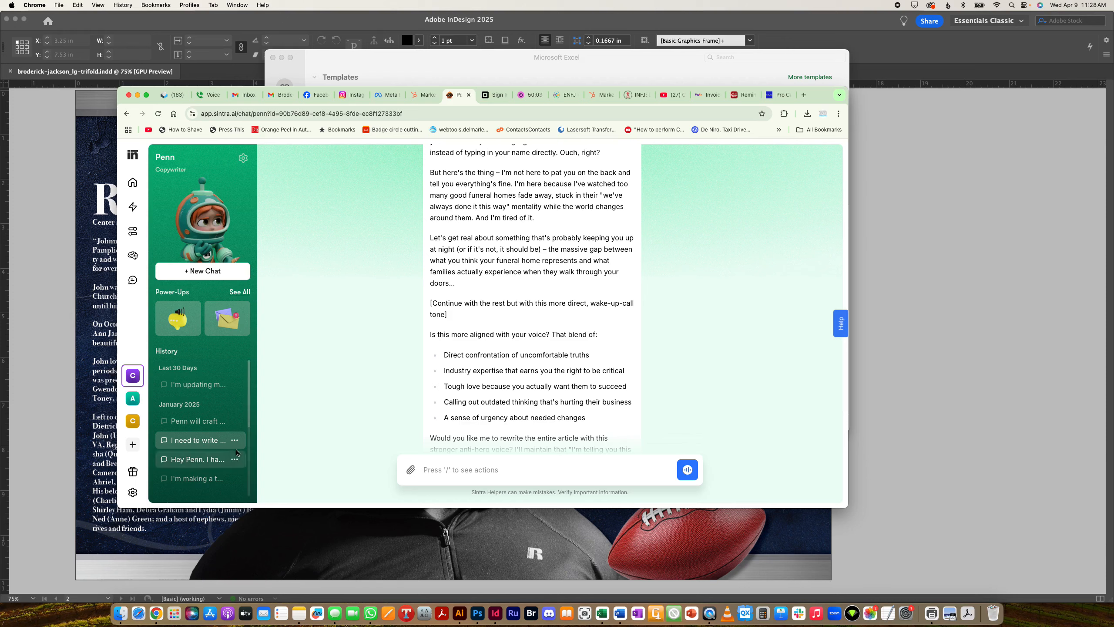
pyautogui.click(198, 459)
pyautogui.scroll(15, 526, 275)
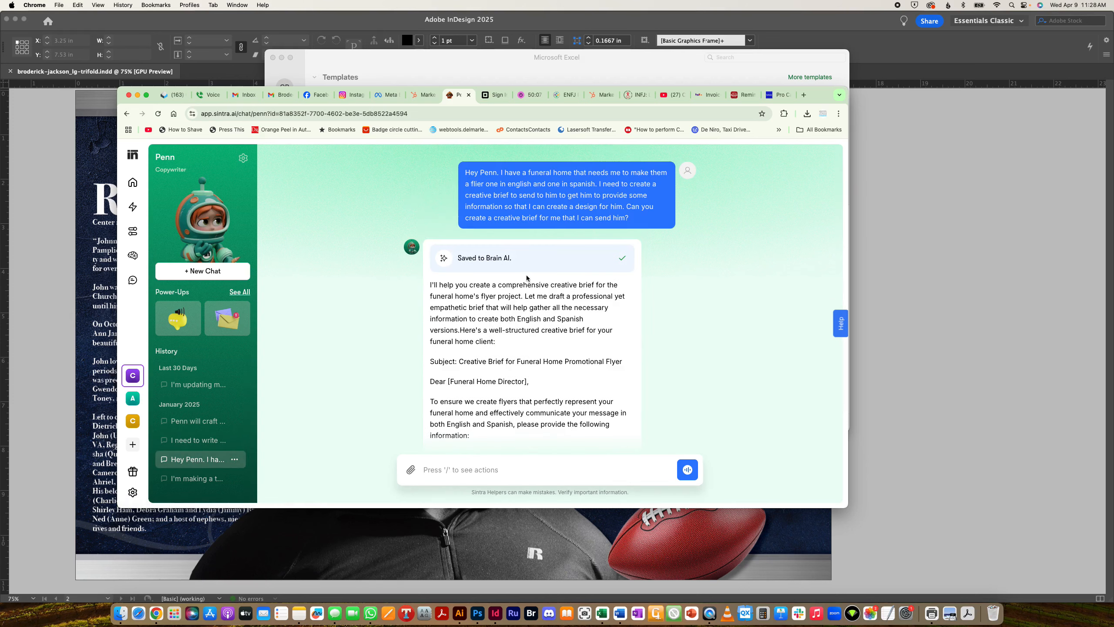
pyautogui.scroll(-15, 526, 275)
pyautogui.scroll(-1, 174, 441)
pyautogui.scroll(-5, 173, 441)
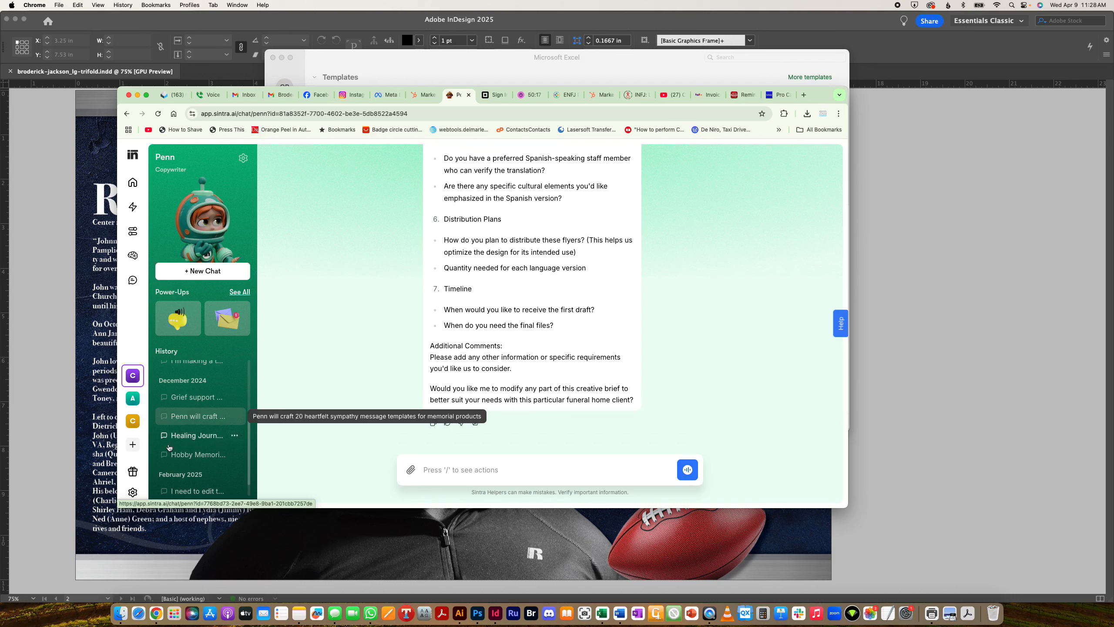
pyautogui.scroll(-1, 206, 472)
pyautogui.scroll(8, 203, 439)
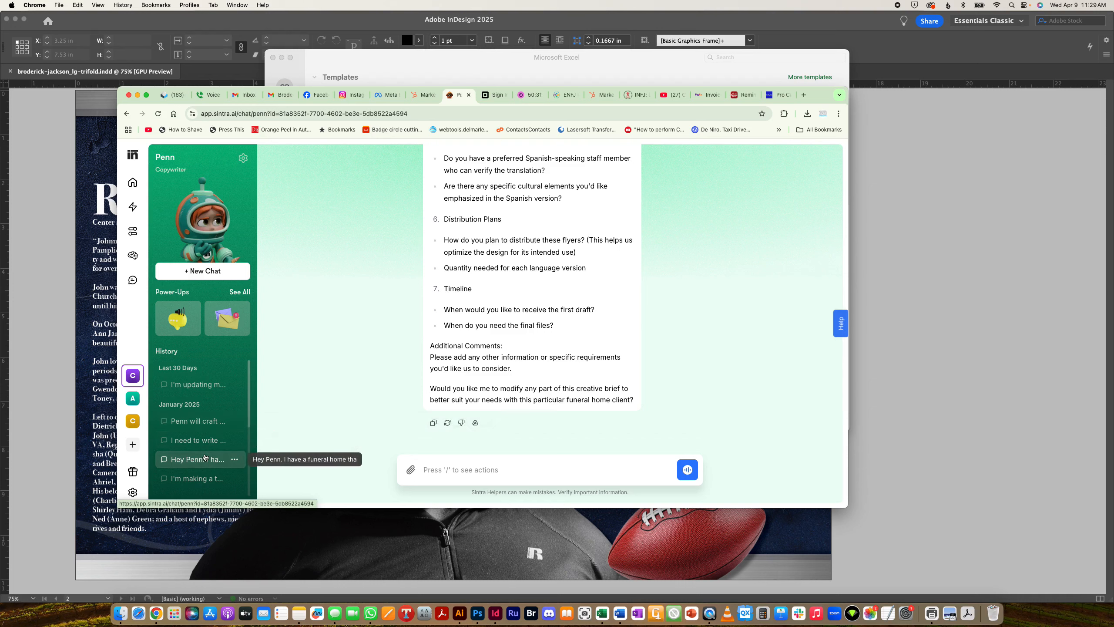
pyautogui.click(211, 441)
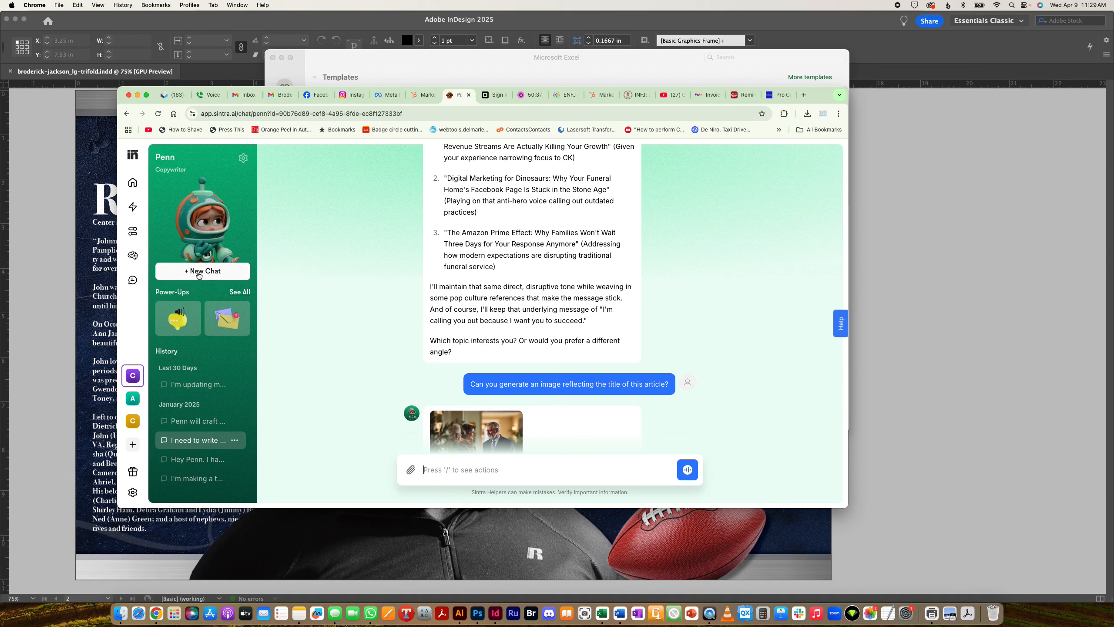
# - In a new Penn chat, request a touching, personal 700–850 word obituary using previous threads
pyautogui.click(199, 271)
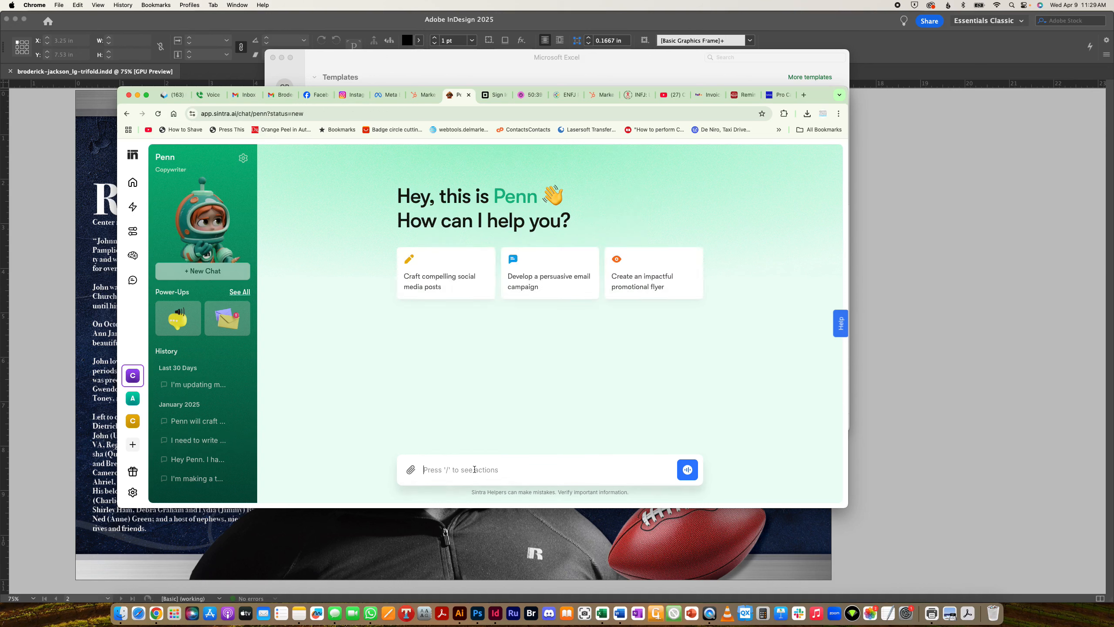
pyautogui.click(476, 470)
pyautogui.click(482, 470)
pyautogui.write("Hey Penn here's an obituary form we created ")
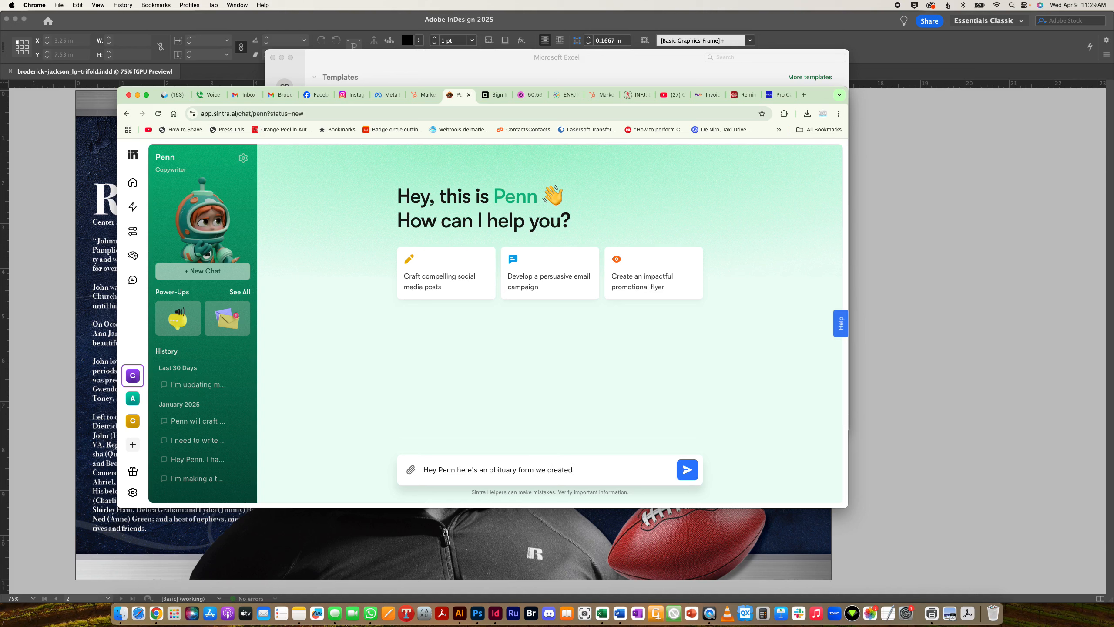
pyautogui.write('that I need you to turn into a p')
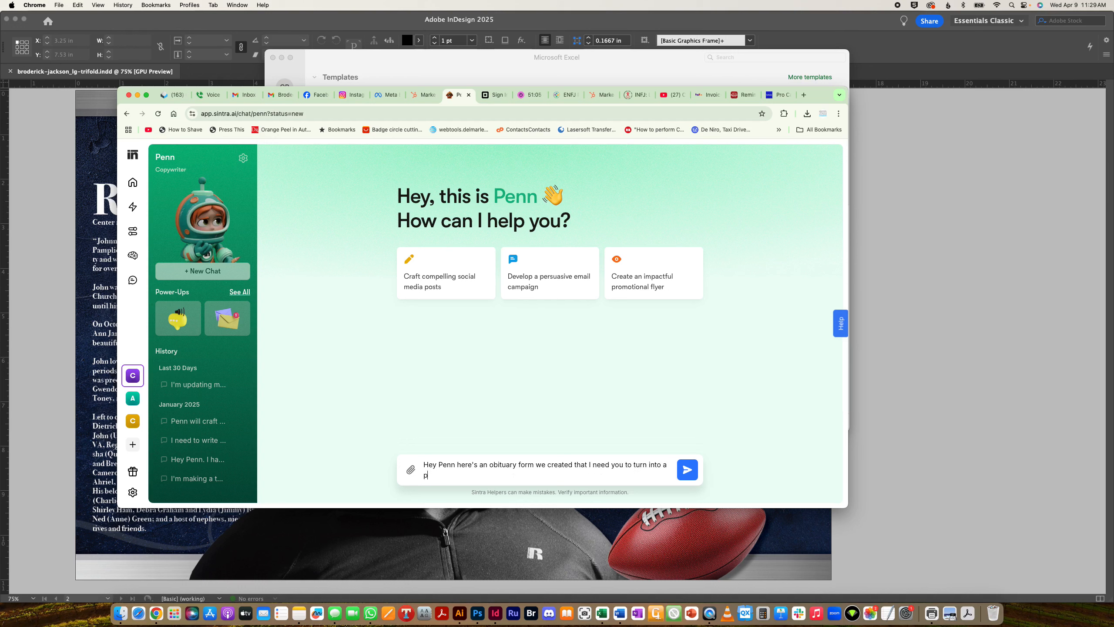
pyautogui.press('BackSpace')
pyautogui.write('touching')
pyautogui.write(', pers')
pyautogui.write('ona')
pyautogui.write('l obitiary.')
pyautogui.write('uary')
pyautogui.write('. Please acces')
pyautogui.write('s our prev')
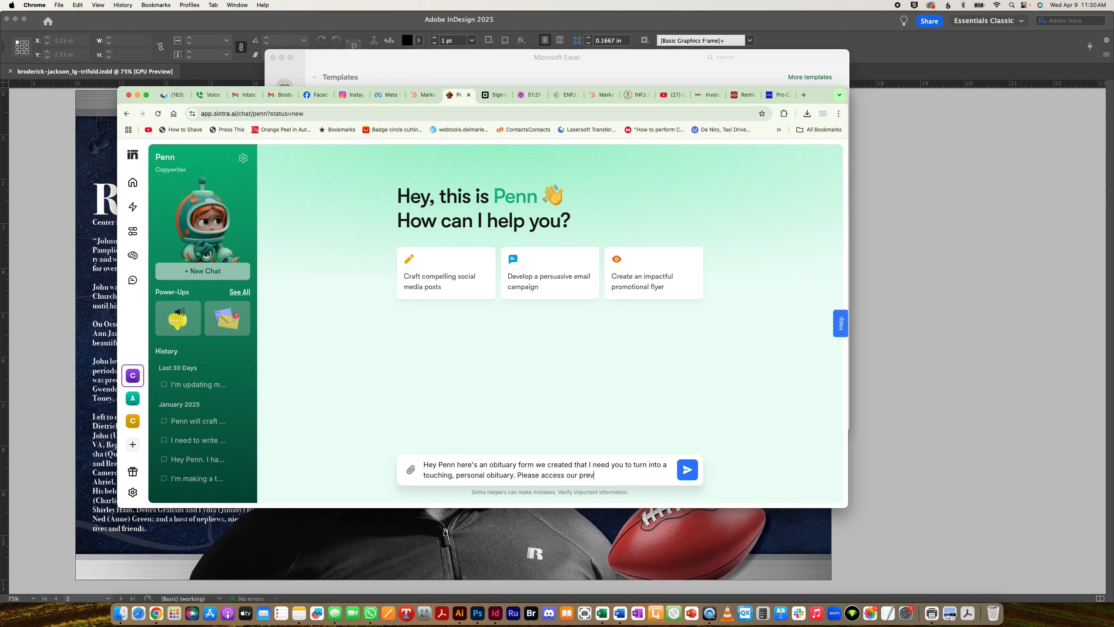
pyautogui.write('ious n')
pyautogui.press('BackSpace')
pyautogui.write('threads and conversations in ')
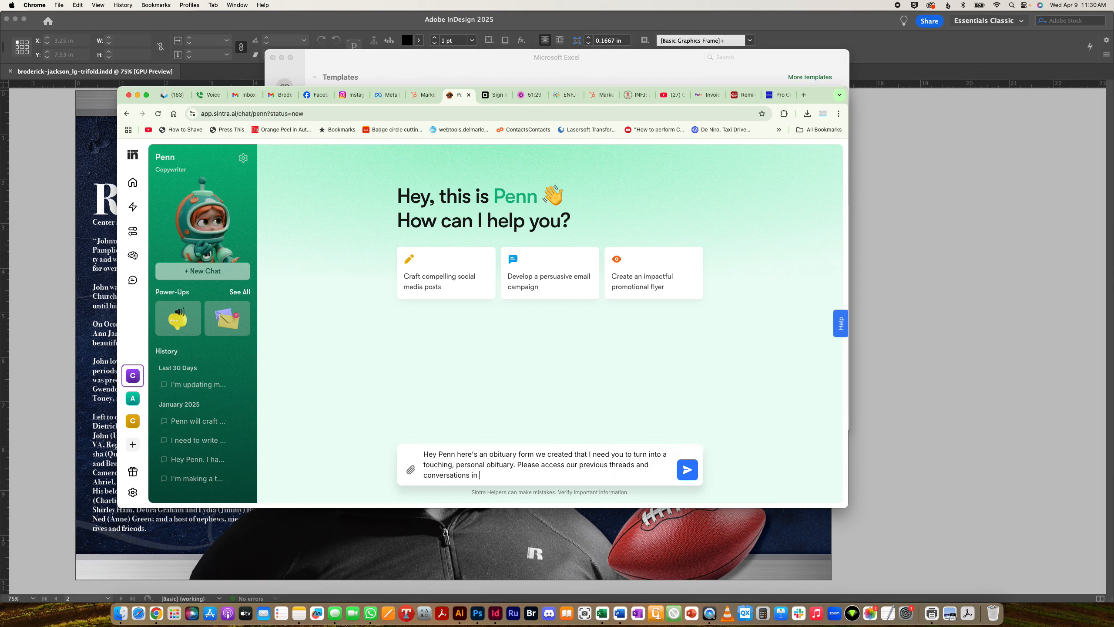
pyautogui.write("brain AI to help craft this. Let's's do this in 700-850")
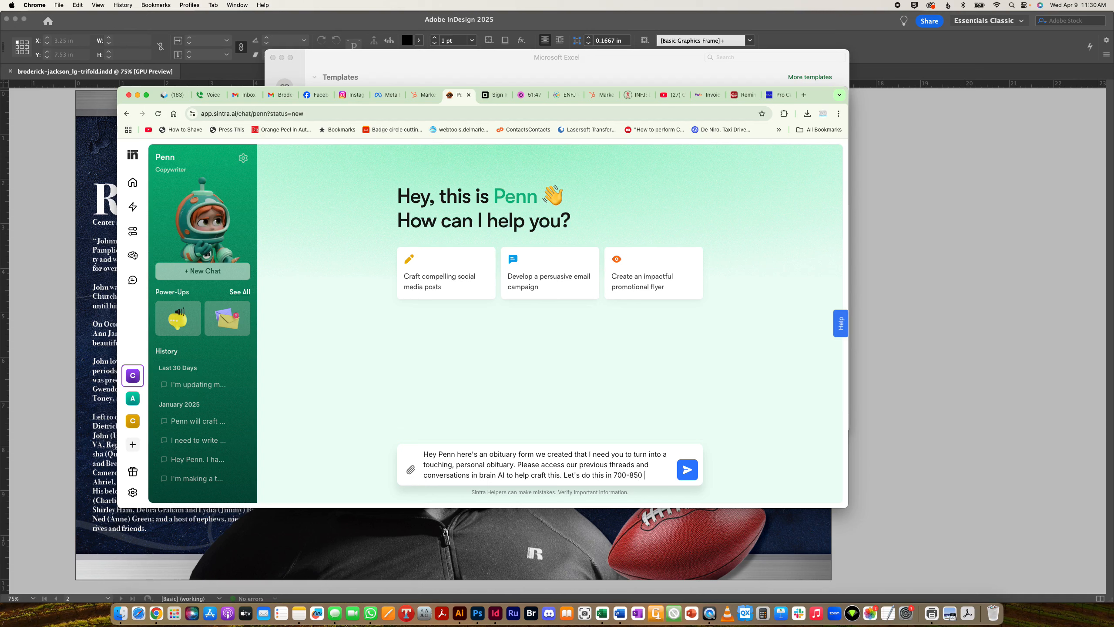
pyautogui.write(' words.')
pyautogui.click(409, 472)
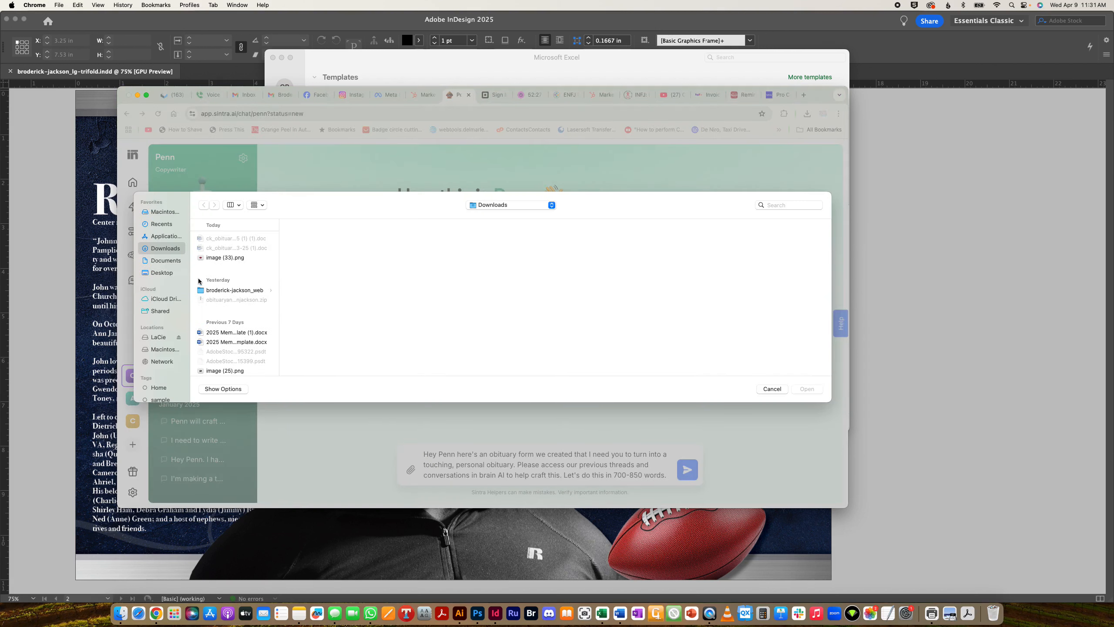
pyautogui.click(160, 337)
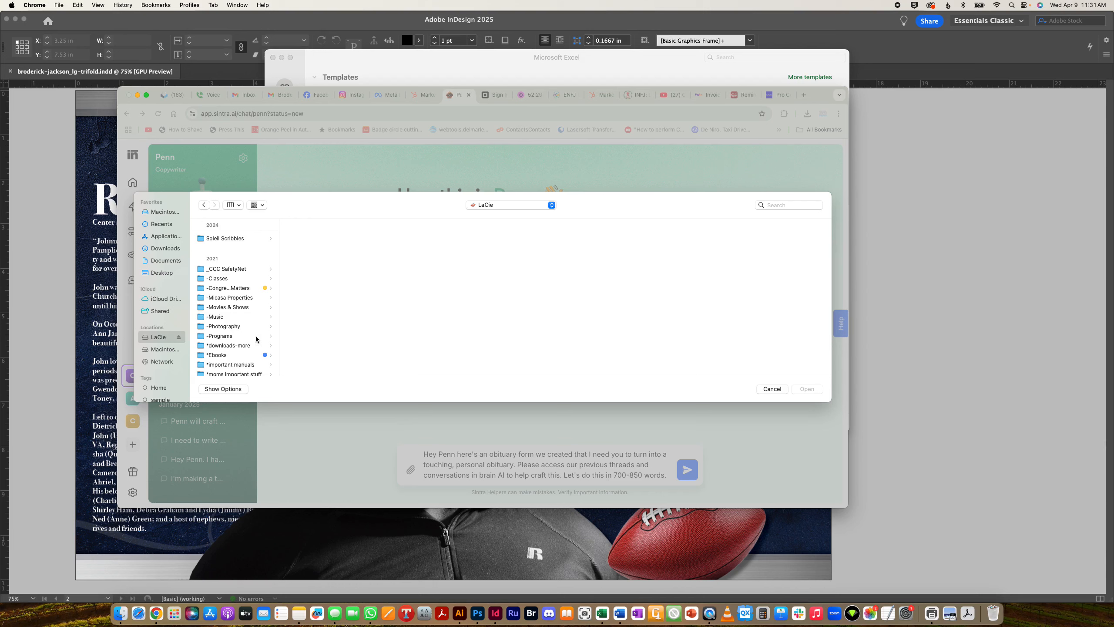
pyautogui.scroll(-3, 257, 340)
pyautogui.click(239, 307)
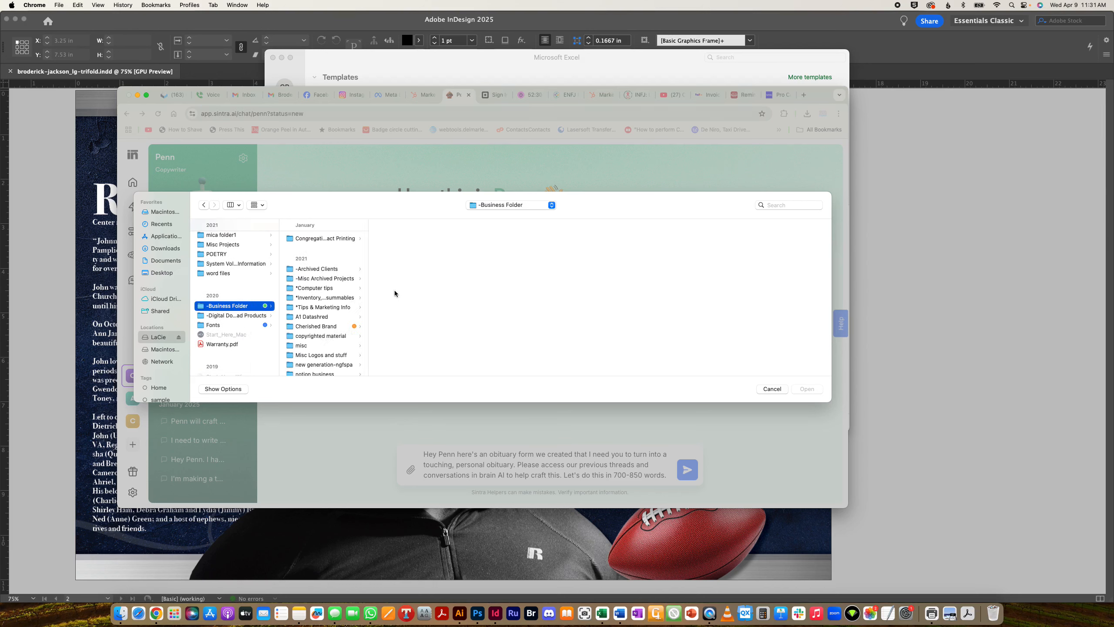
pyautogui.click(319, 327)
pyautogui.click(403, 249)
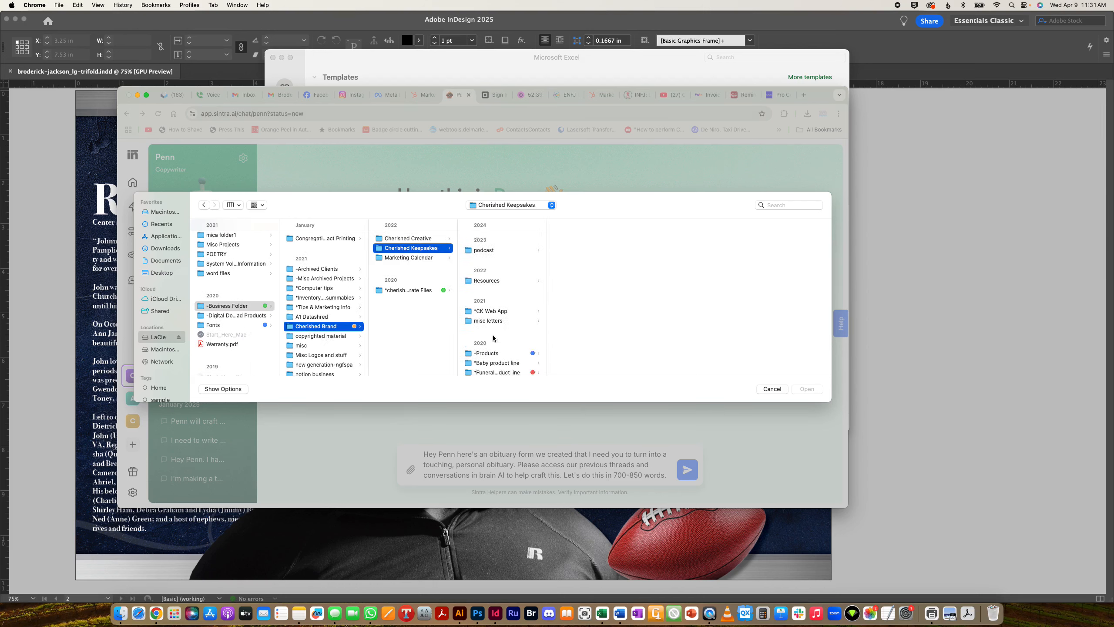
pyautogui.click(513, 300)
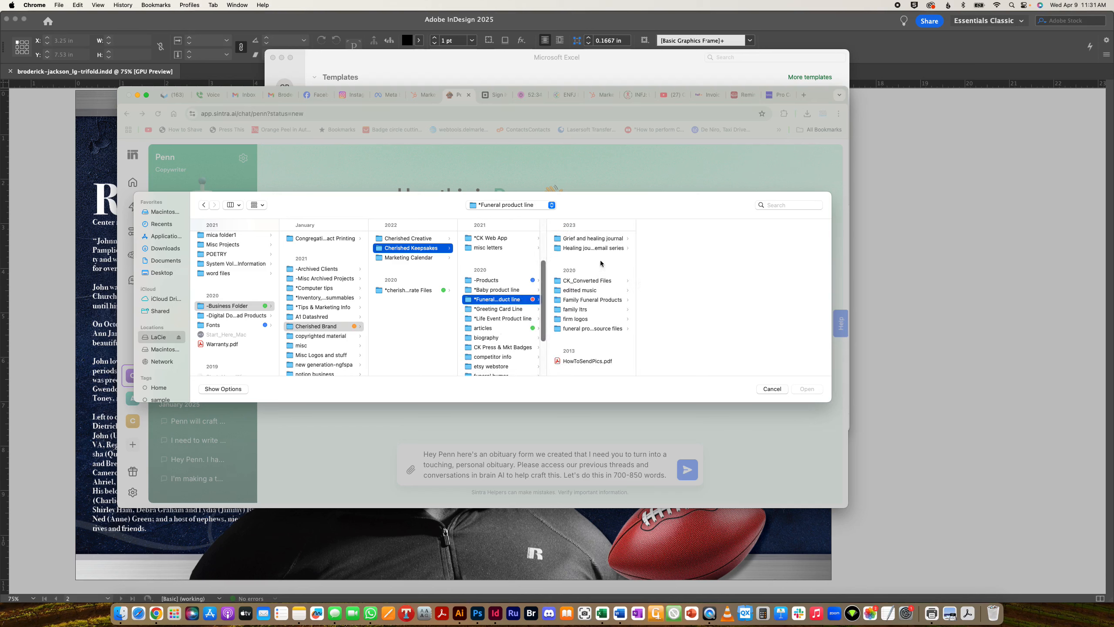
pyautogui.click(592, 300)
pyautogui.click(715, 239)
pyautogui.click(746, 239)
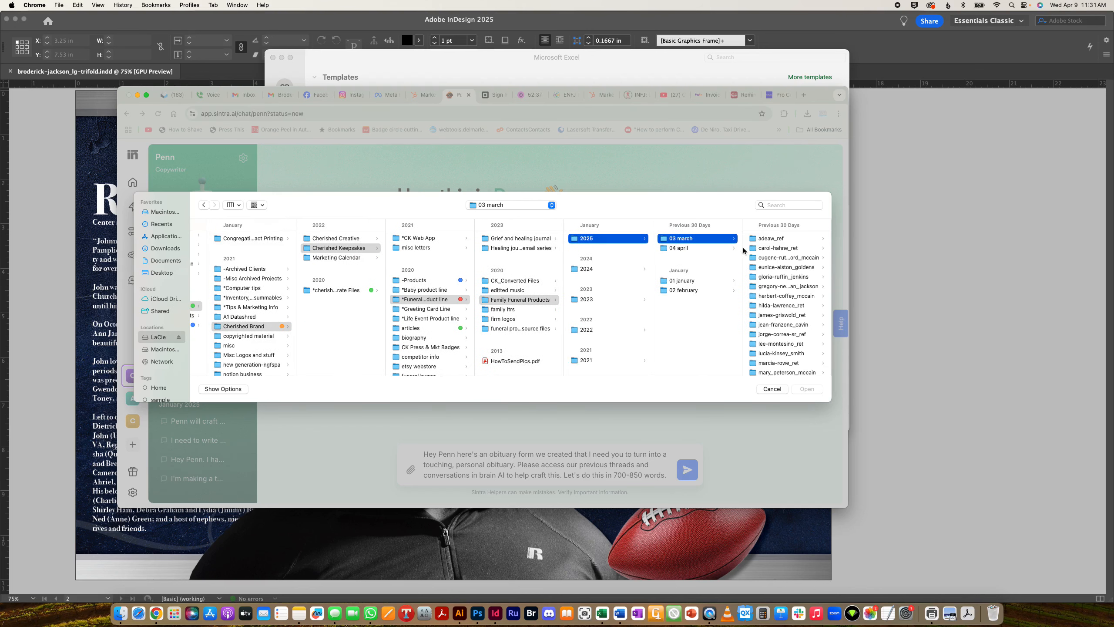
pyautogui.click(736, 249)
pyautogui.click(811, 240)
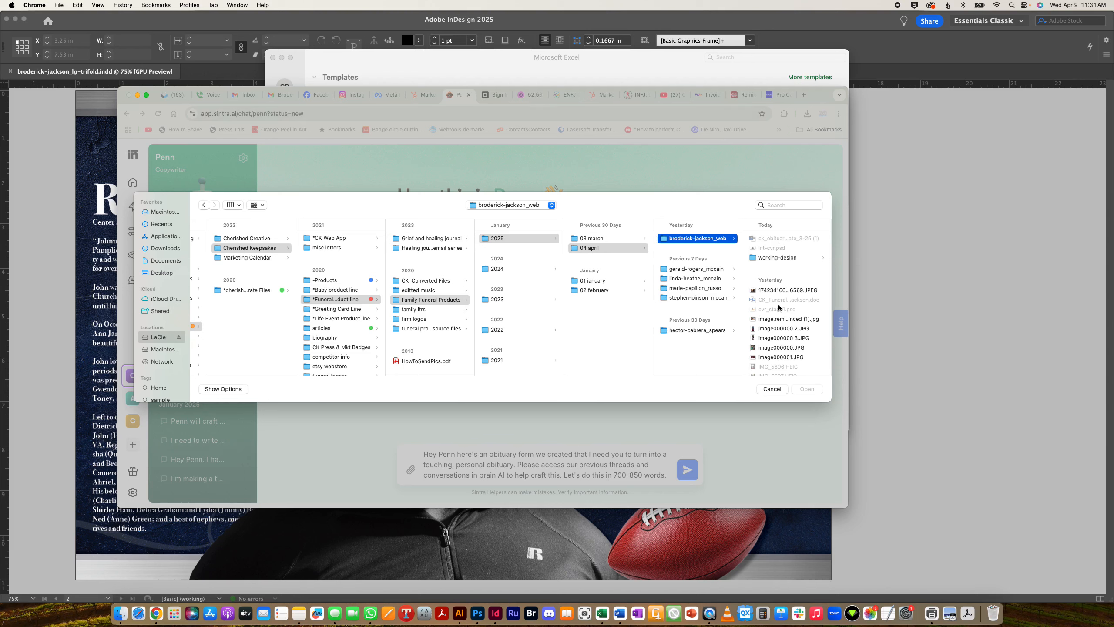
pyautogui.scroll(-5, 779, 307)
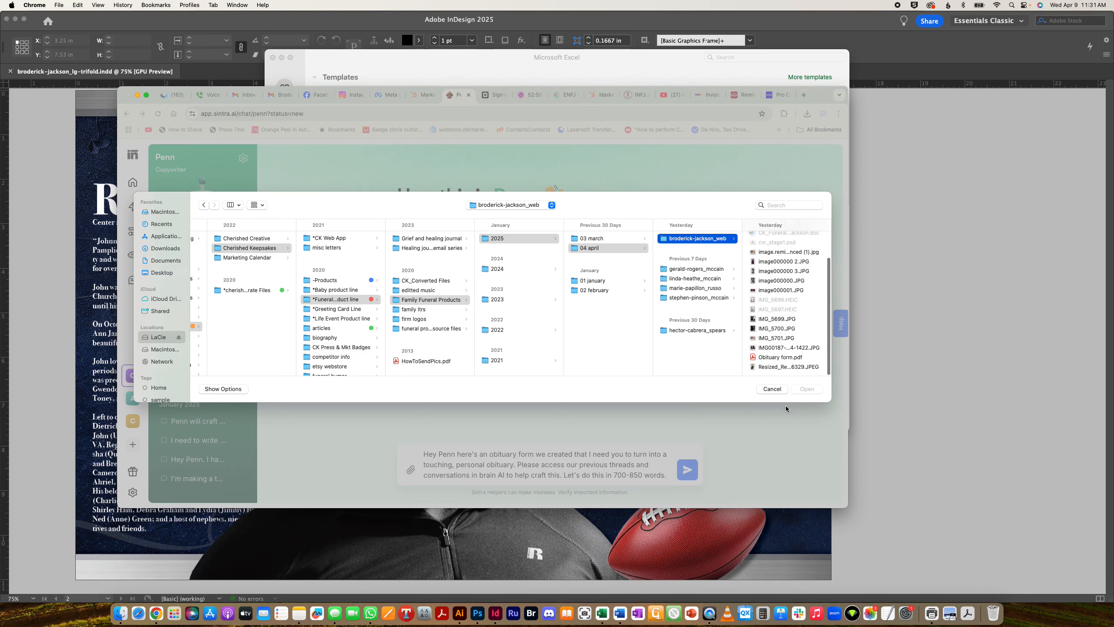
pyautogui.click(772, 389)
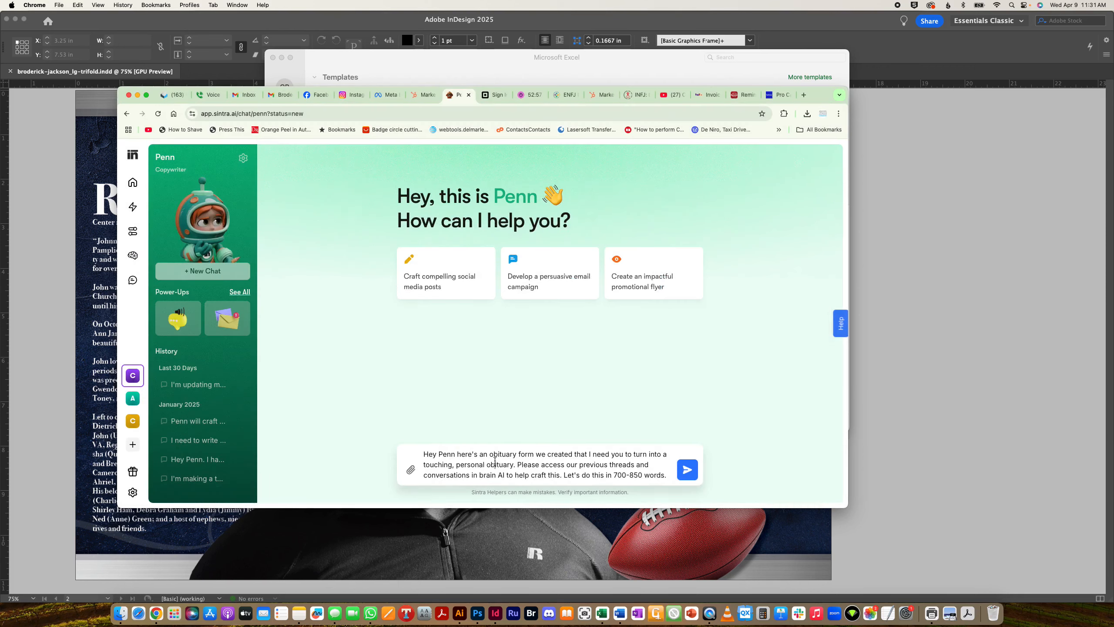
# - Copy the whole drafted request, then append 'Here is the content, "' at its end
pyautogui.press('super+a')
pyautogui.press('super+c')
pyautogui.press('Right')
pyautogui.click(669, 476)
pyautogui.write('H')
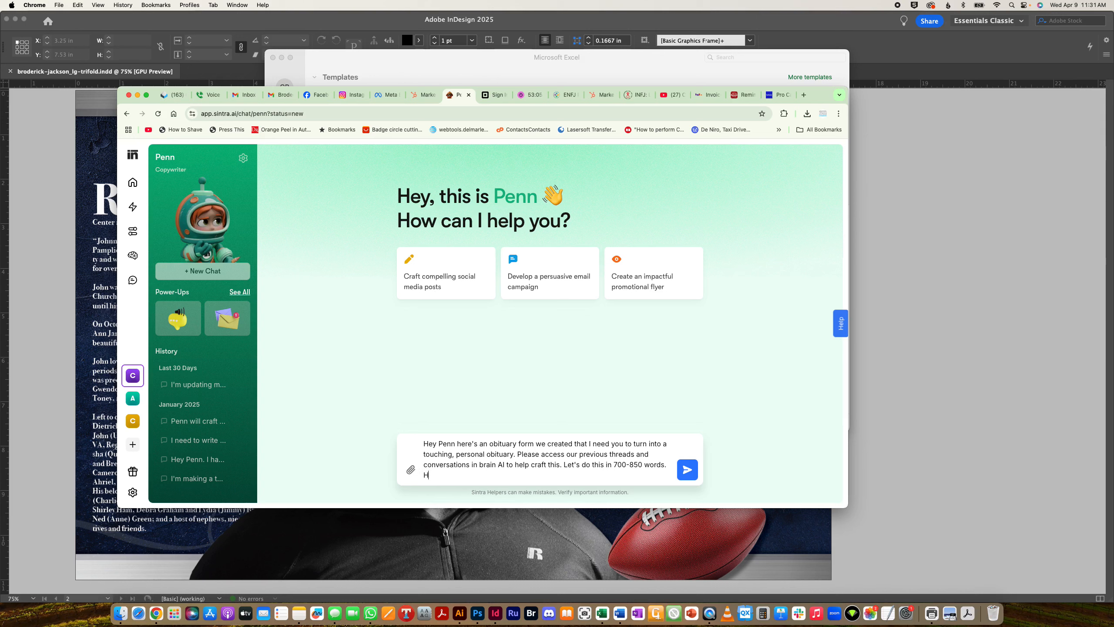
pyautogui.write('ere is the content, "')
# - Select all of the Word obituary form, remove the image.png attachment from Penn's draft, and launch TextEdit
pyautogui.click(620, 613)
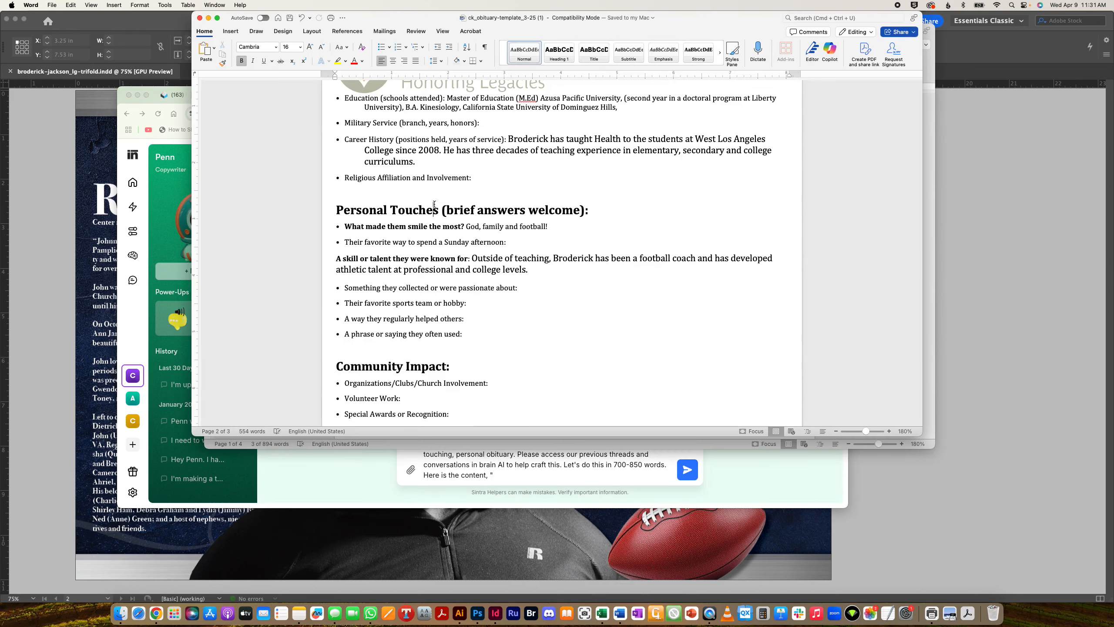
pyautogui.press('super+a')
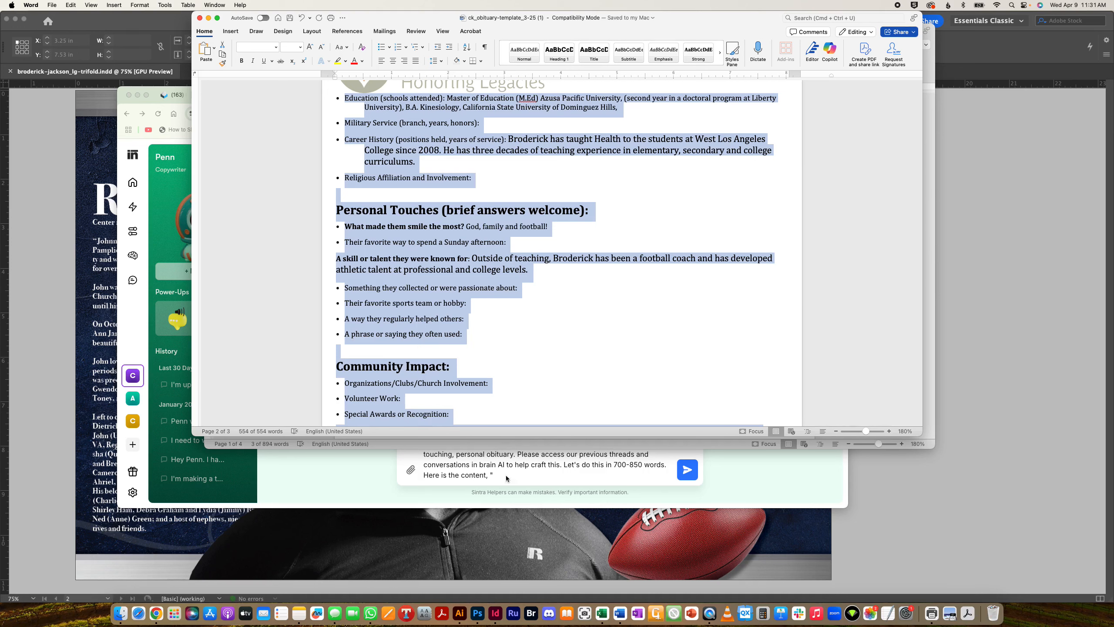
pyautogui.click(503, 482)
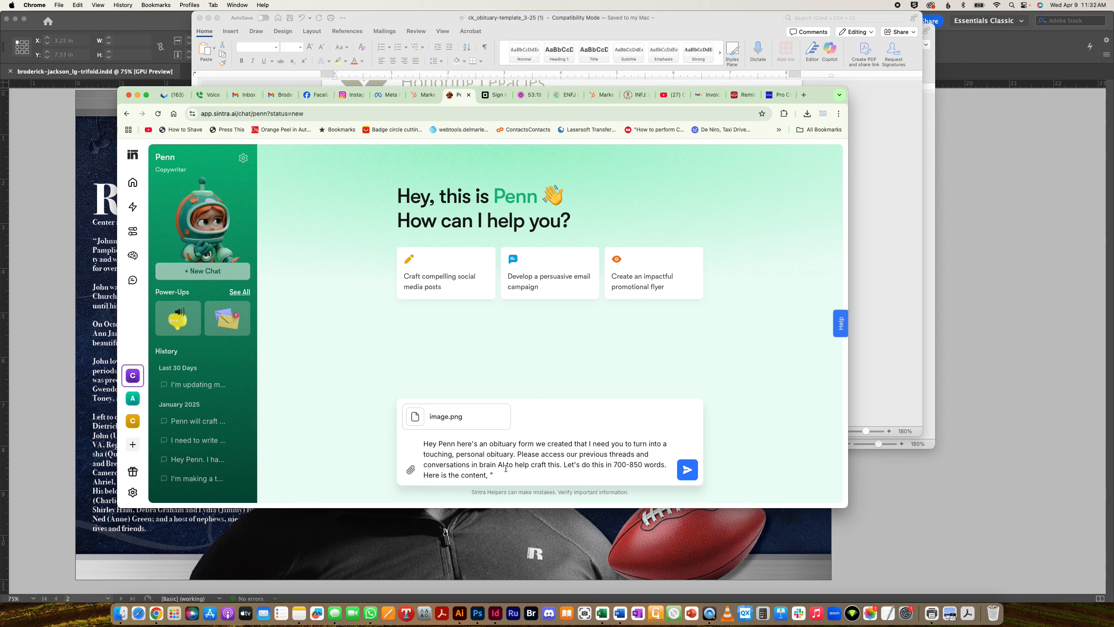
pyautogui.click(510, 406)
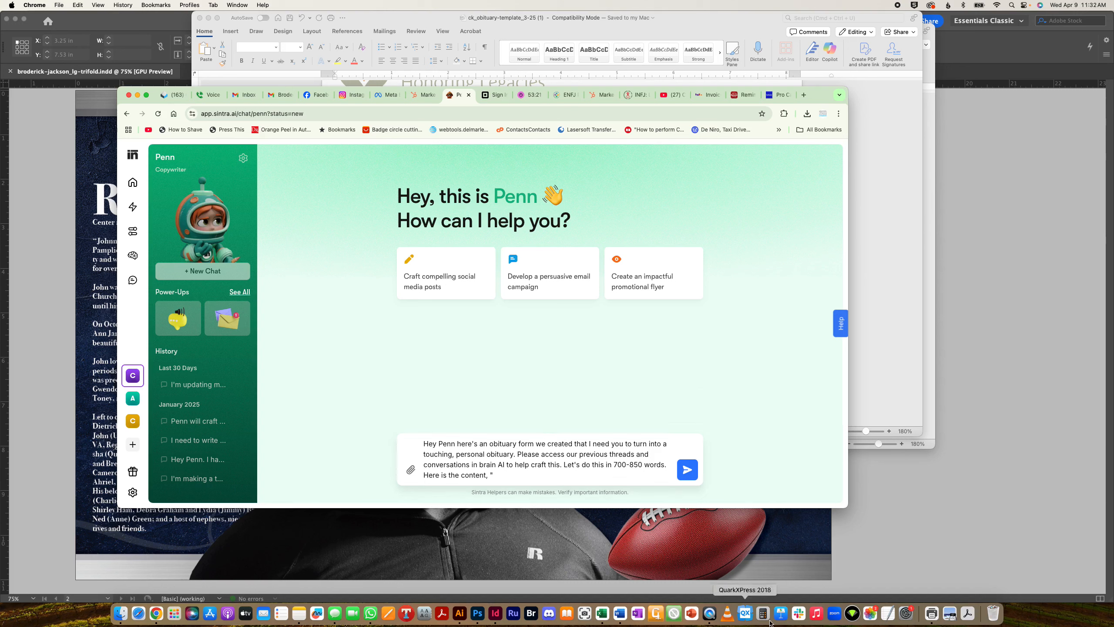
pyautogui.click(887, 613)
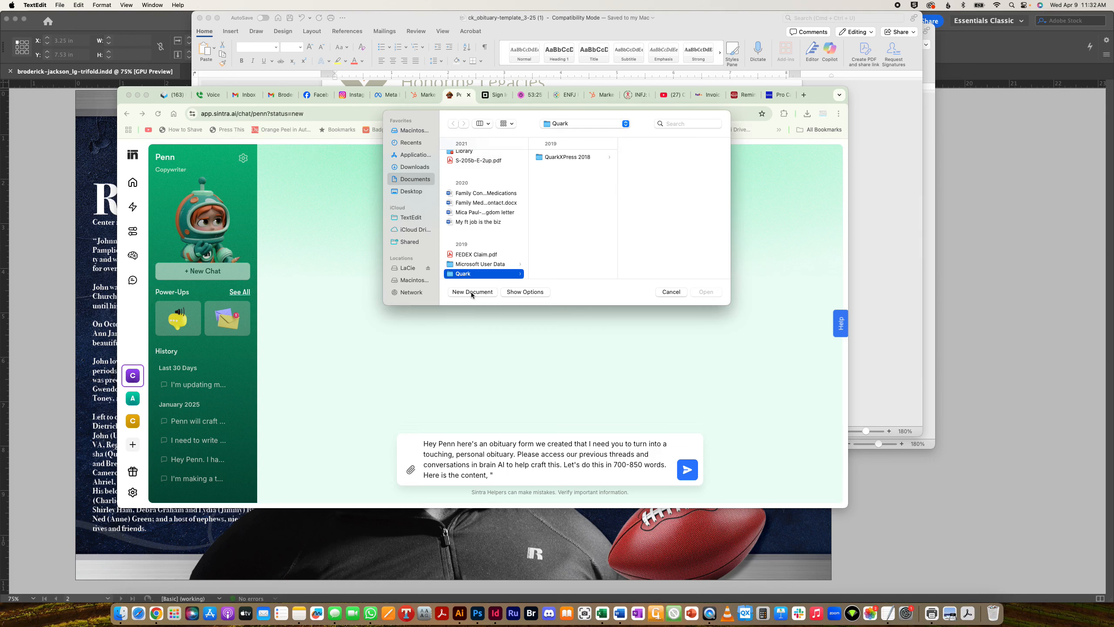
# - Paste the obituary form into a new TextEdit document and copy all of its text
pyautogui.click(472, 293)
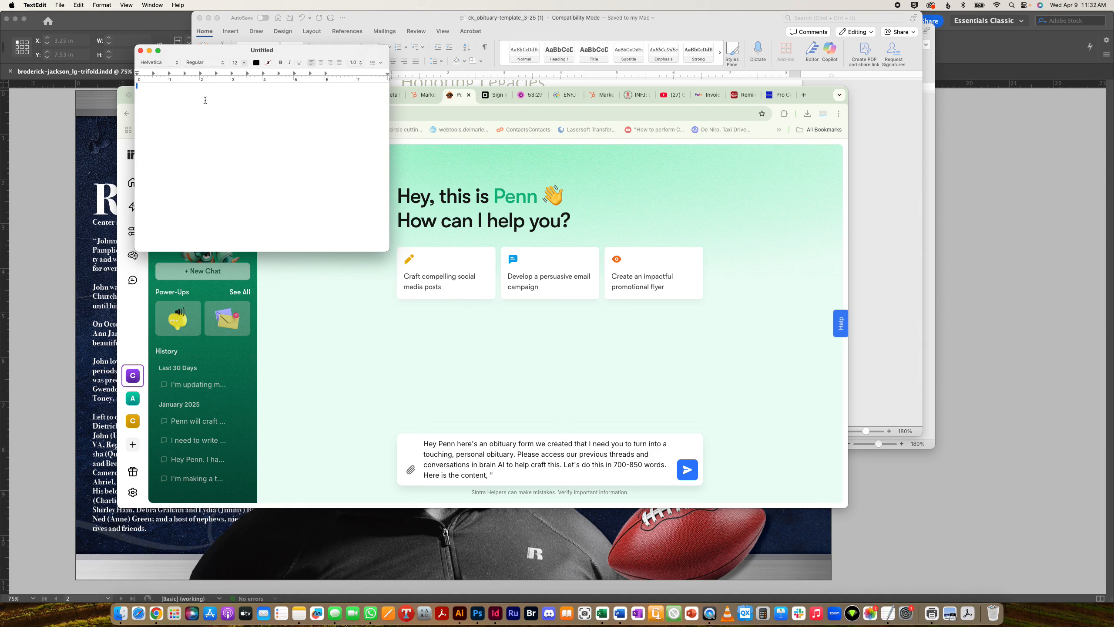
pyautogui.press('super+v')
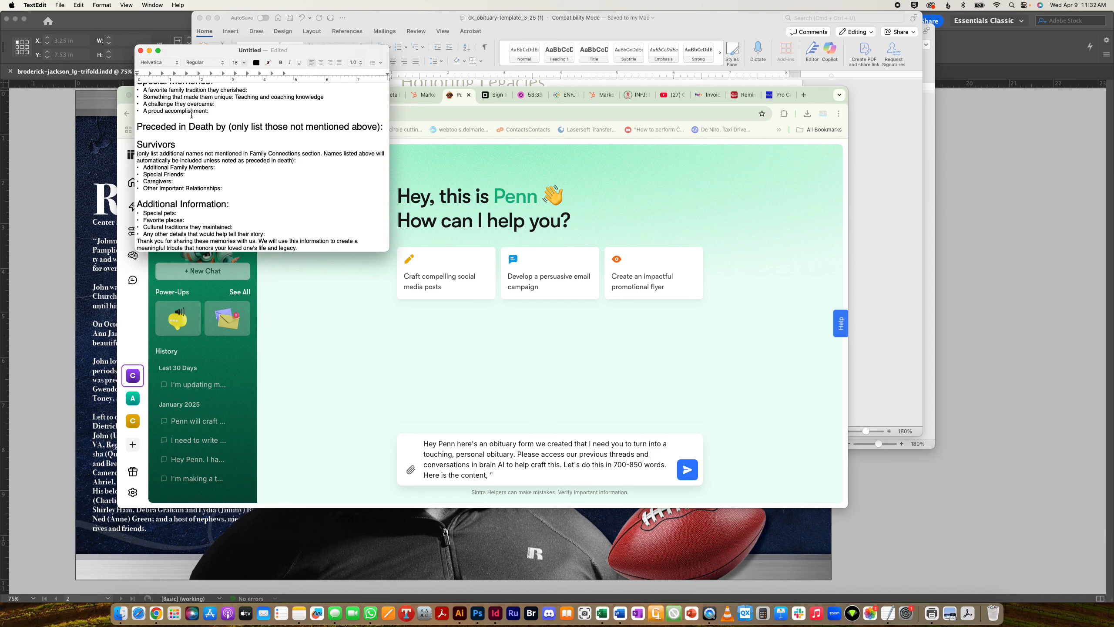
pyautogui.click(192, 115)
pyautogui.press('super+a')
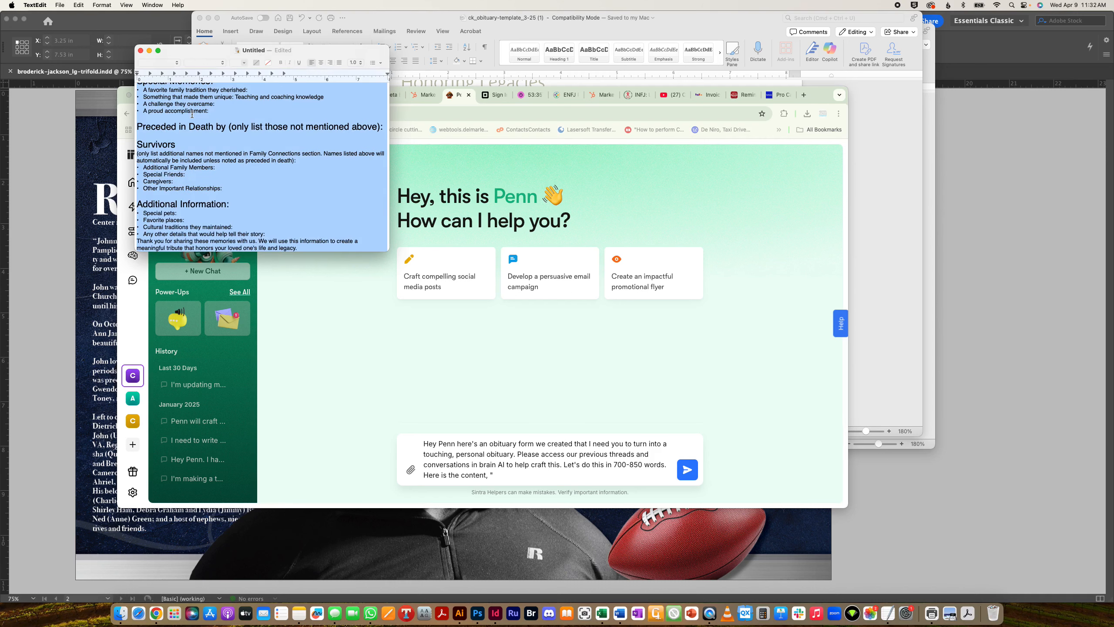
pyautogui.press('super+c')
pyautogui.click(501, 476)
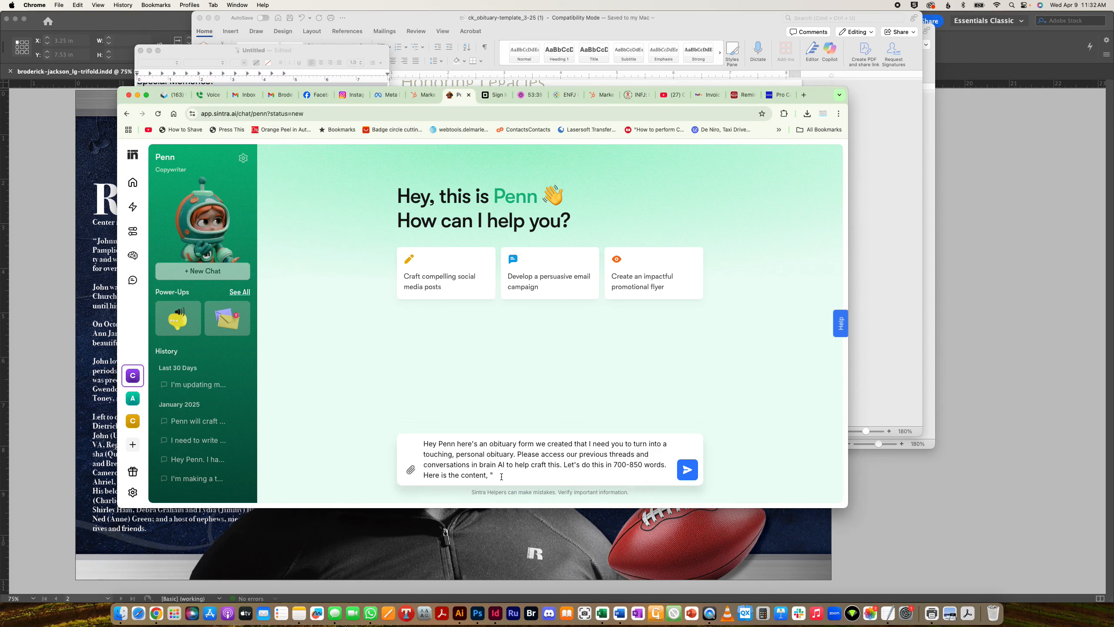
# - Paste the complete obituary form text into Penn's chat, trim the trailing blank lines, and send it
pyautogui.press('super+v')
pyautogui.scroll(-15, 623, 431)
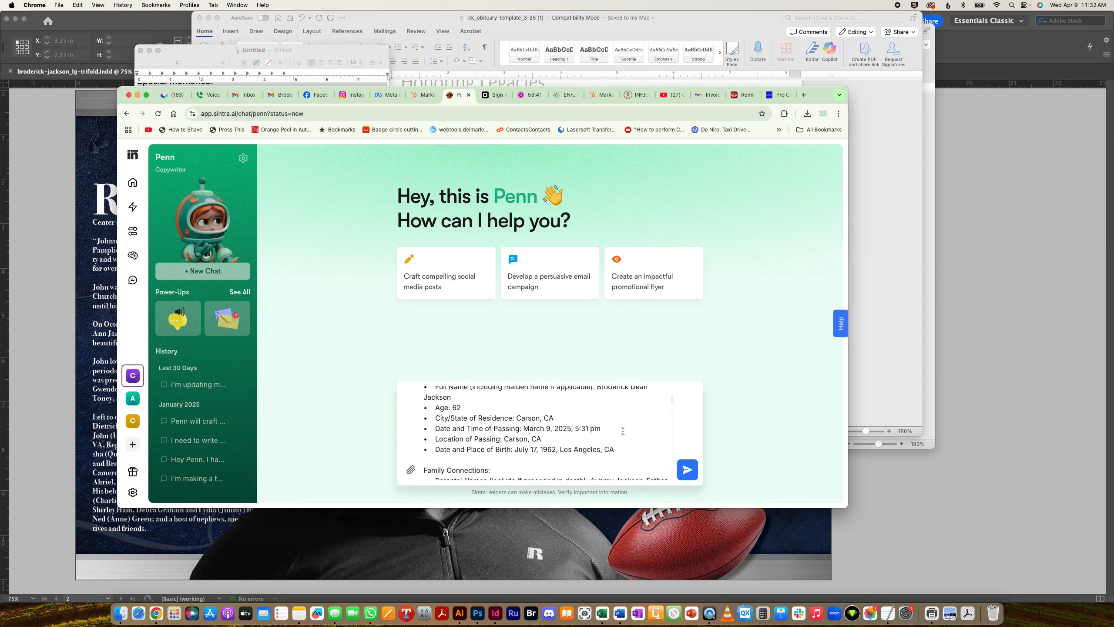
pyautogui.scroll(-10, 623, 431)
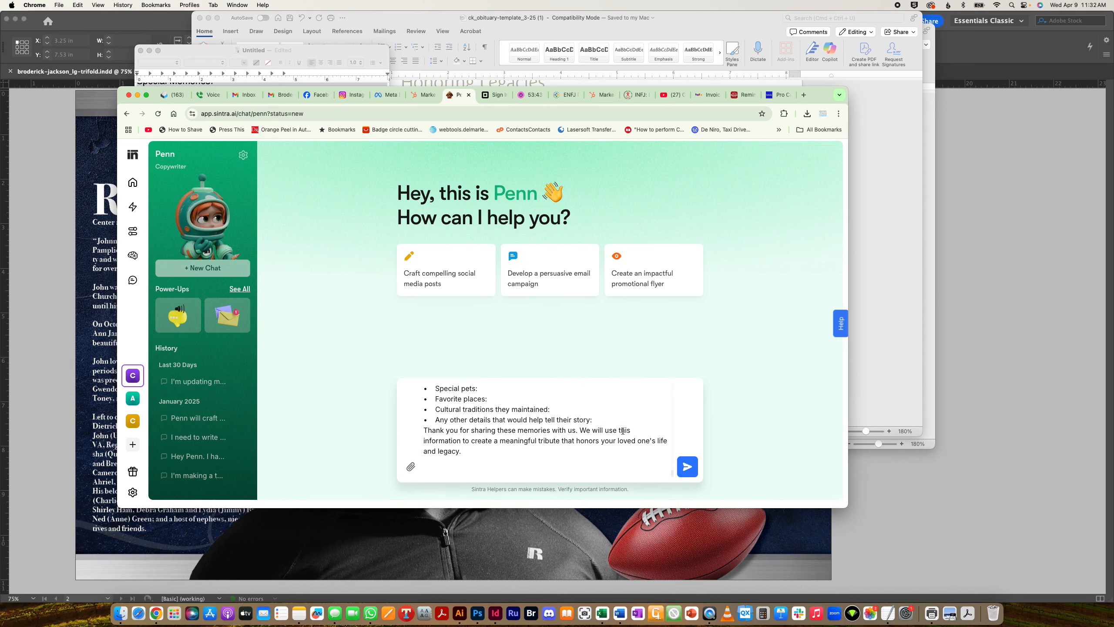
pyautogui.press('BackSpace')
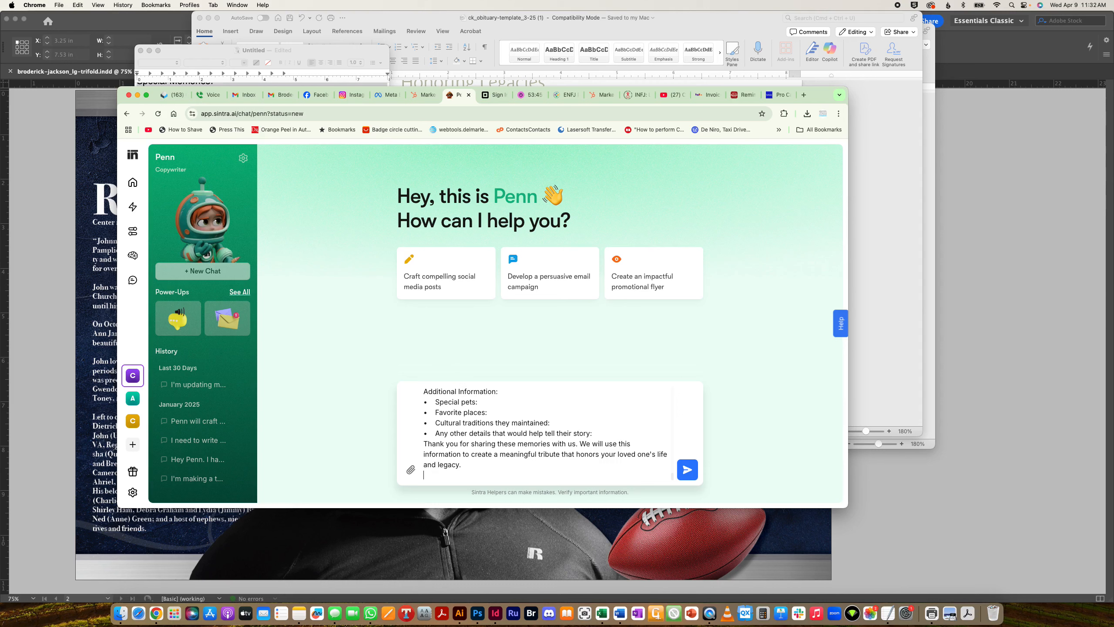
pyautogui.press('BackSpace')
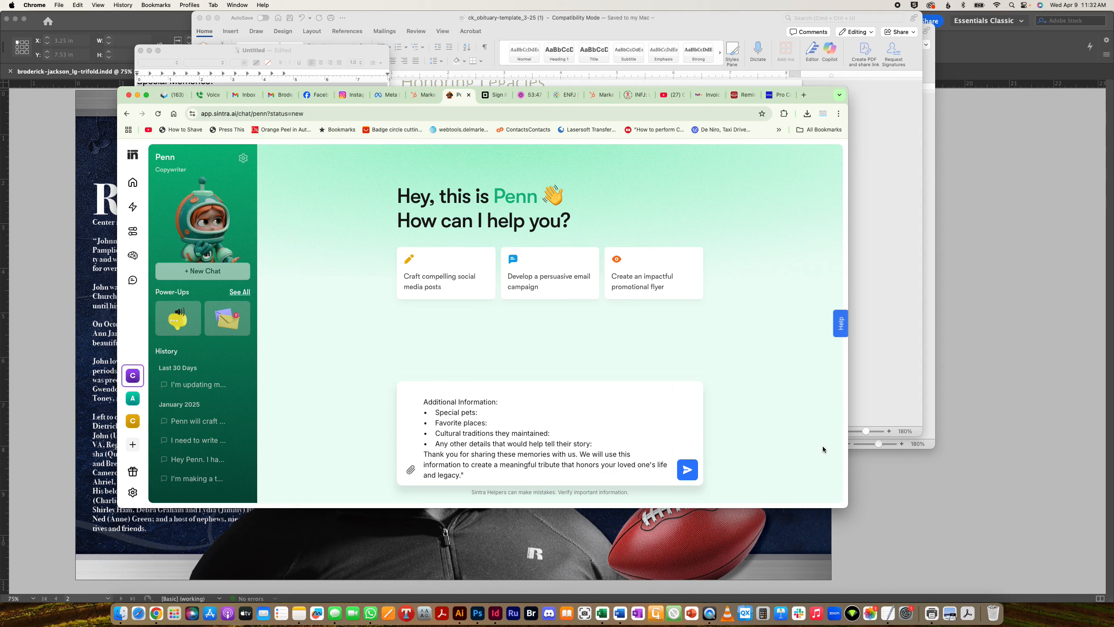
pyautogui.click(688, 471)
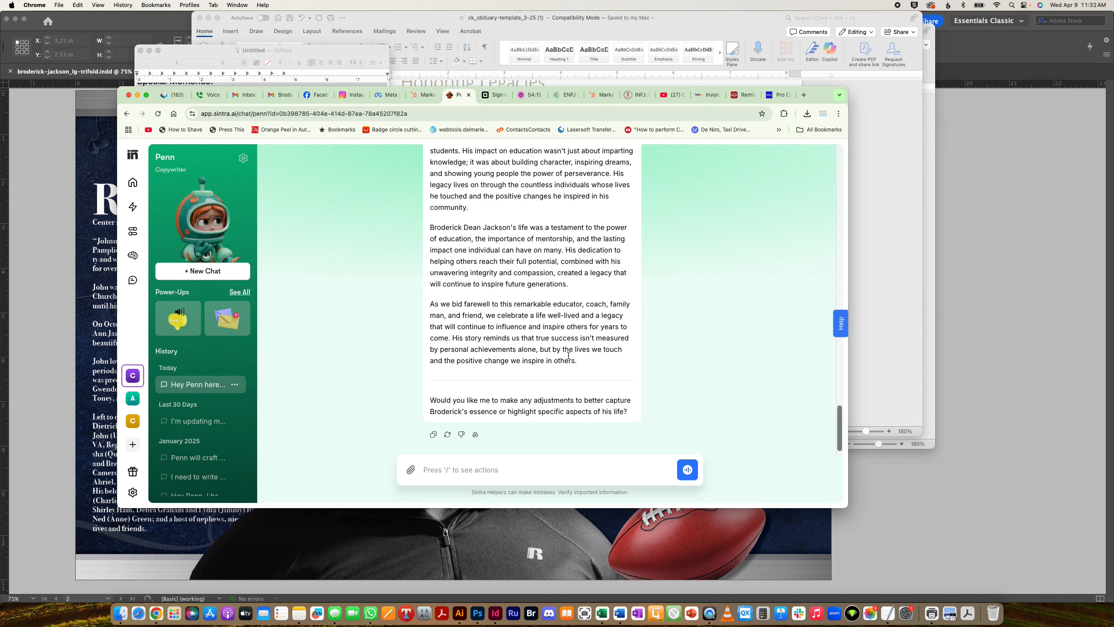
# - Read through Penn's full written obituary and copy the reply's text
pyautogui.scroll(15, 540, 345)
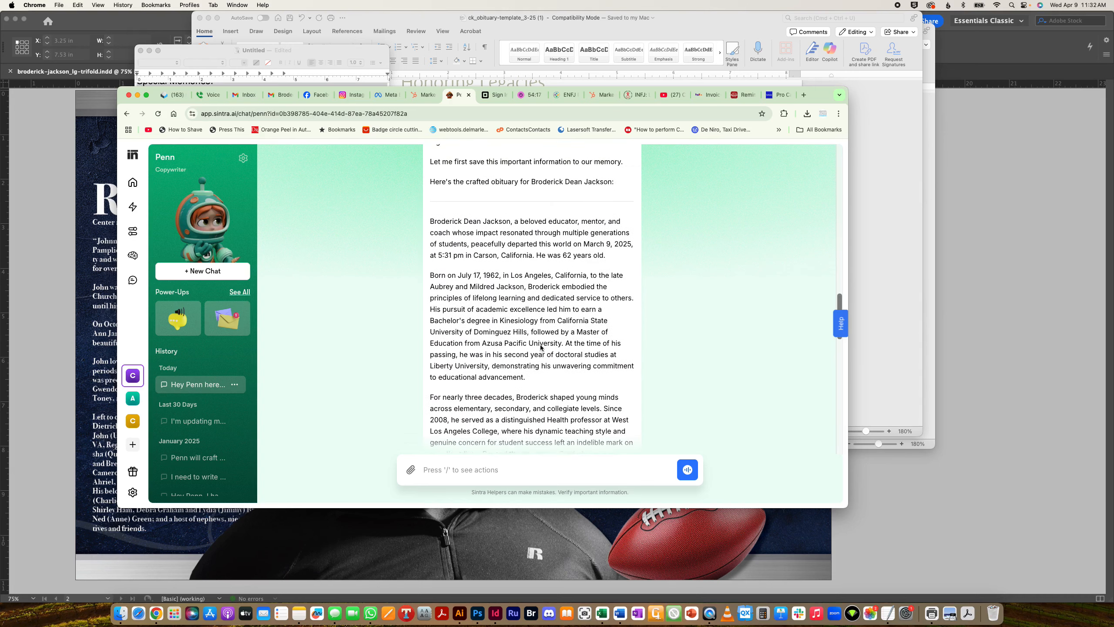
pyautogui.scroll(3, 541, 345)
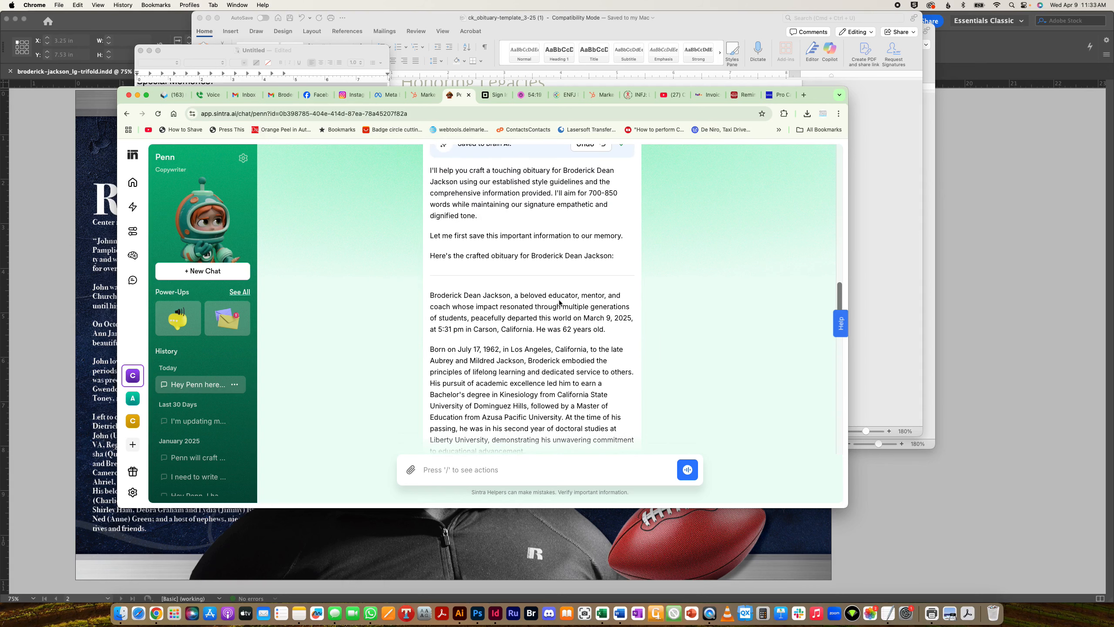
pyautogui.scroll(-5, 490, 325)
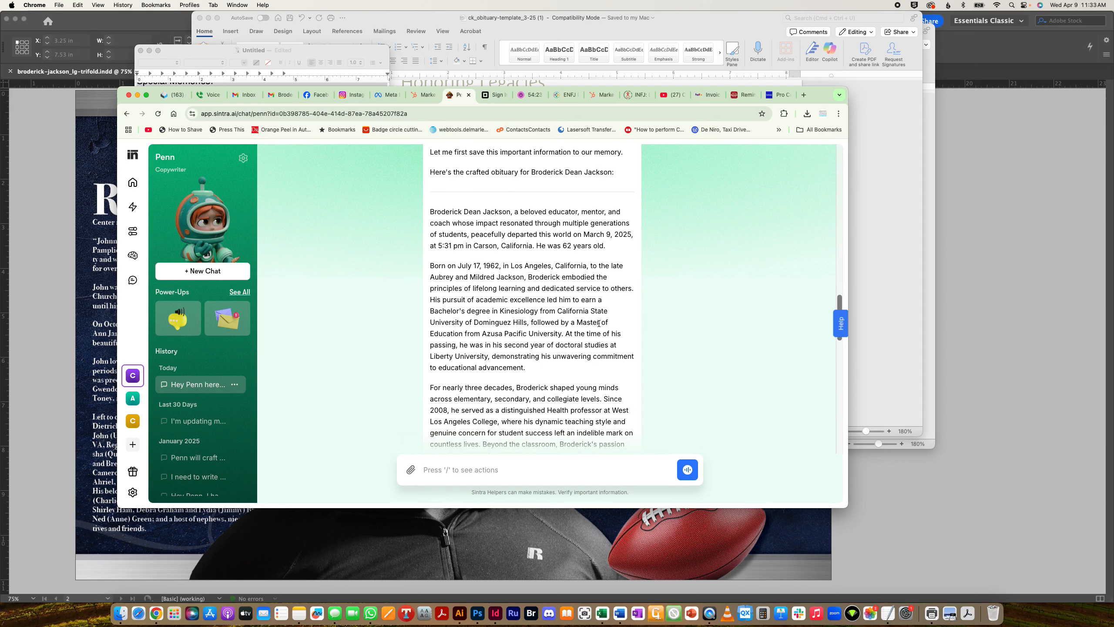
pyautogui.scroll(-5, 596, 330)
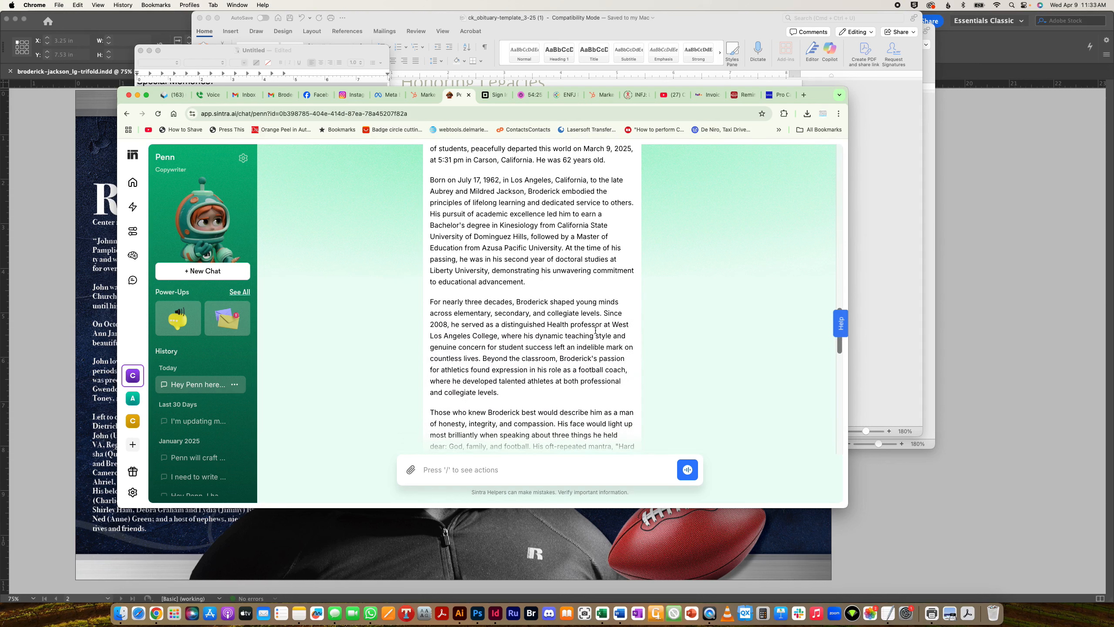
pyautogui.scroll(-6, 596, 332)
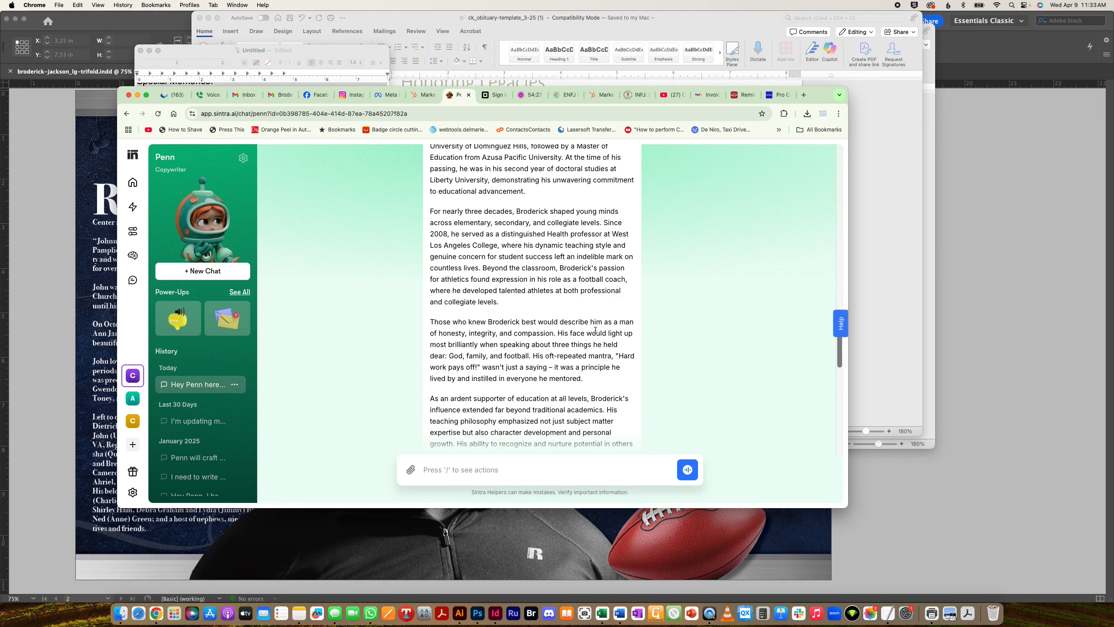
pyautogui.scroll(-5, 595, 330)
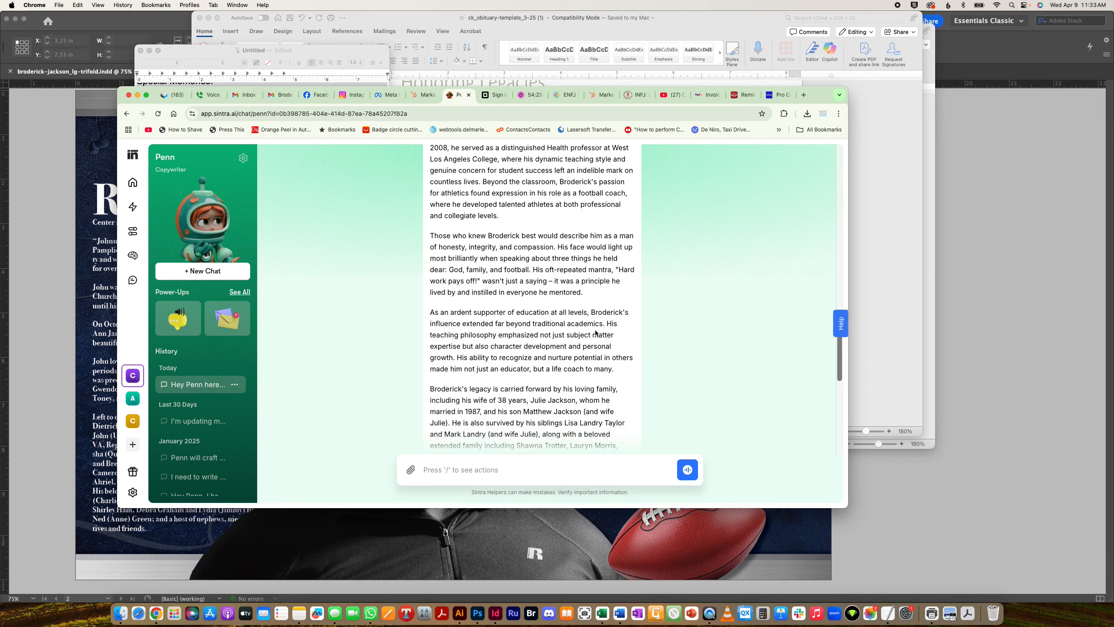
pyautogui.scroll(-5, 595, 330)
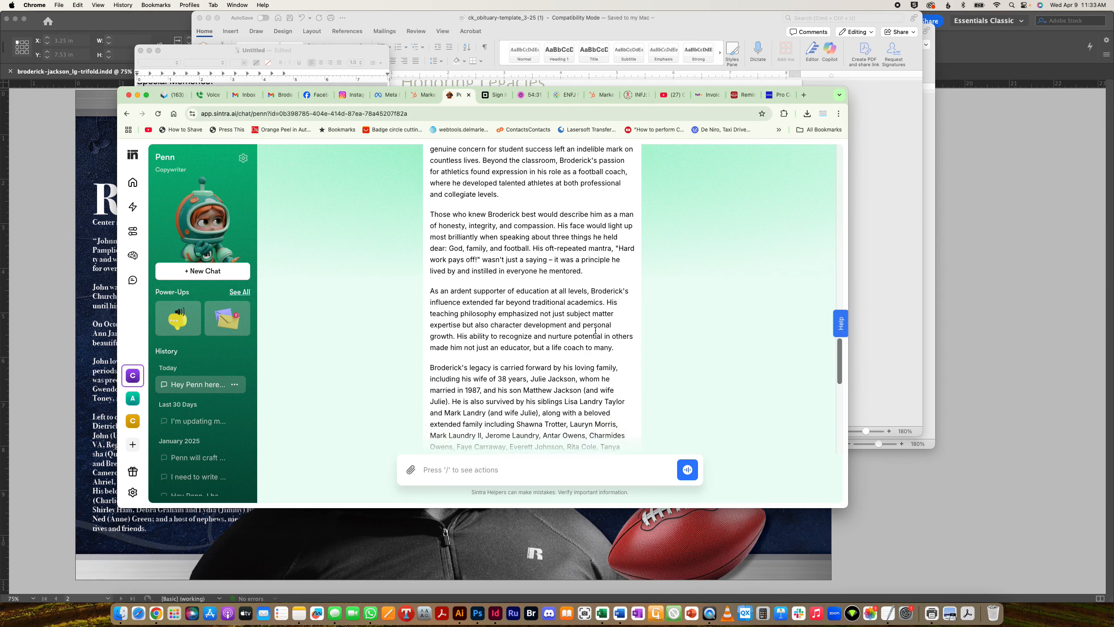
pyautogui.scroll(-5, 568, 337)
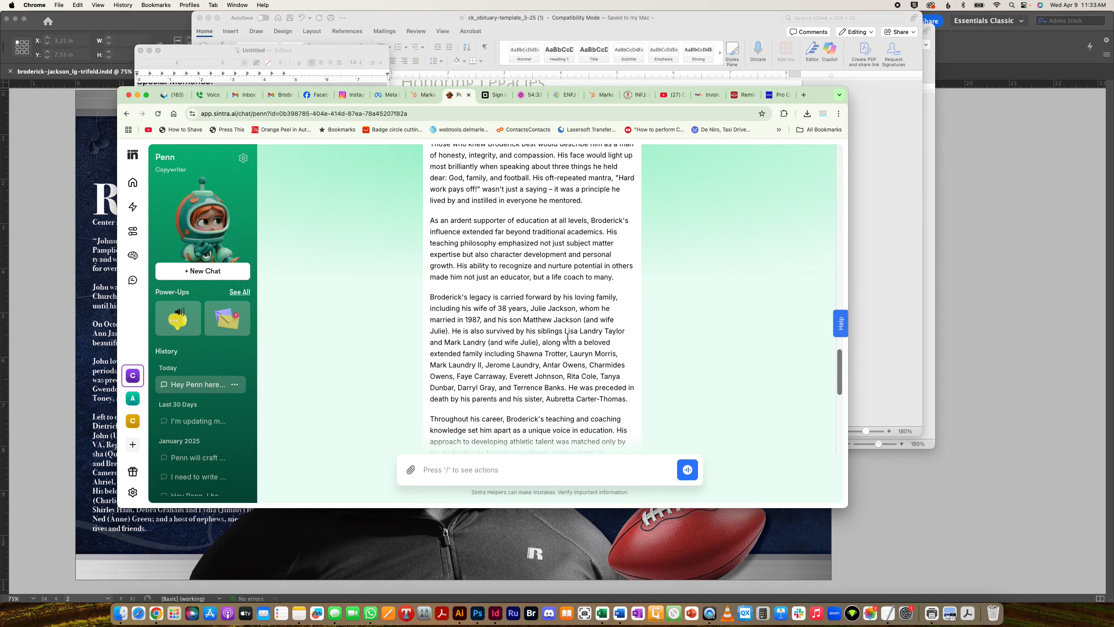
pyautogui.scroll(-8, 500, 354)
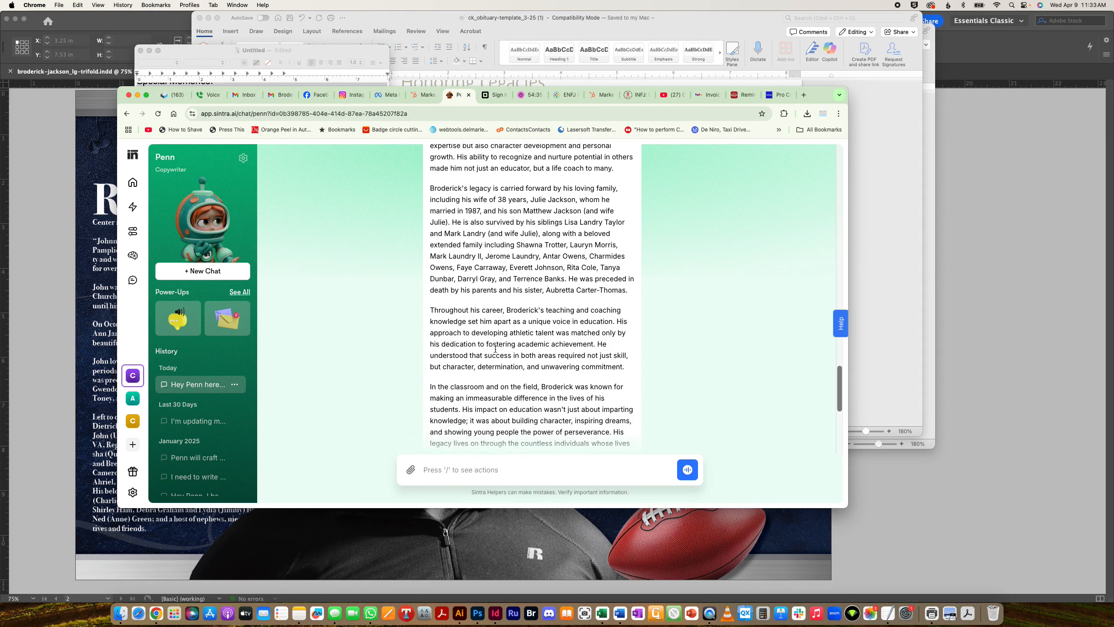
pyautogui.scroll(-7, 496, 349)
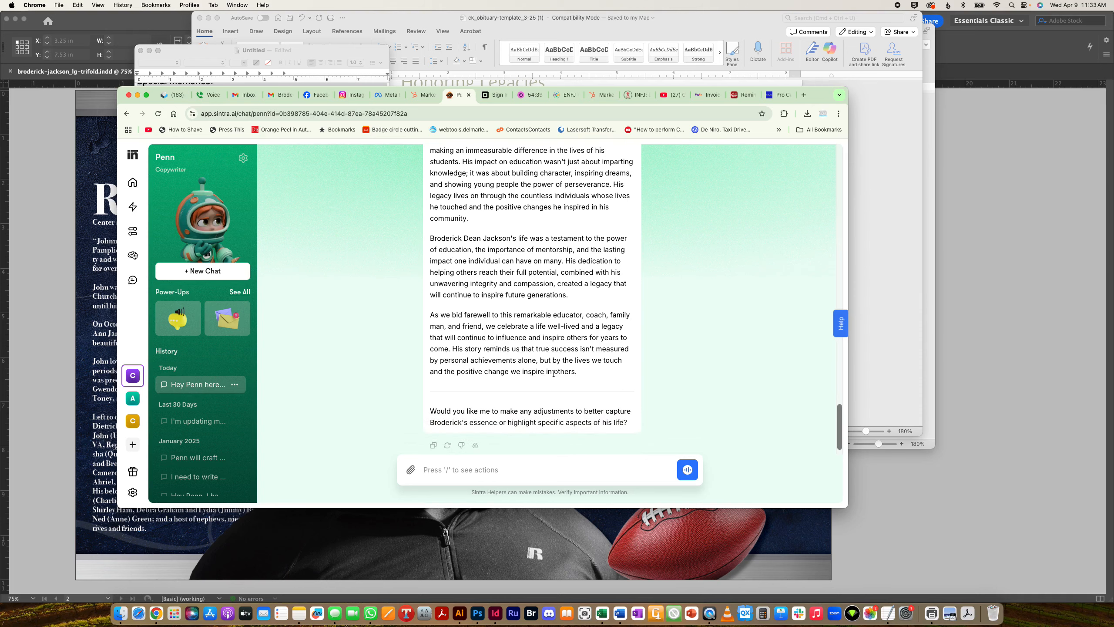
pyautogui.scroll(15, 570, 356)
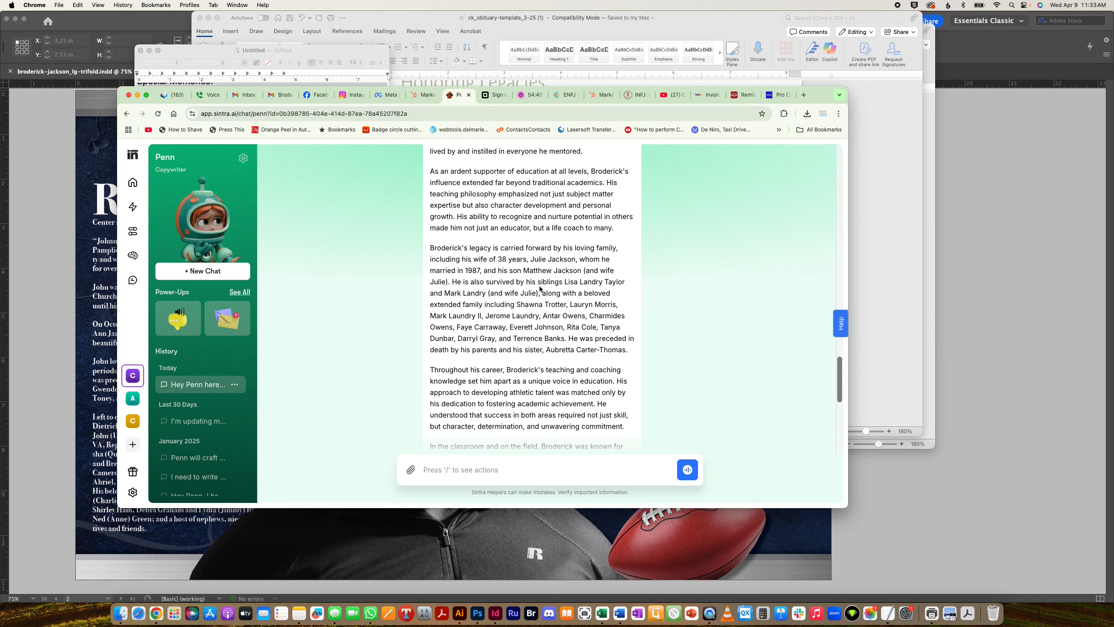
pyautogui.scroll(-5, 540, 288)
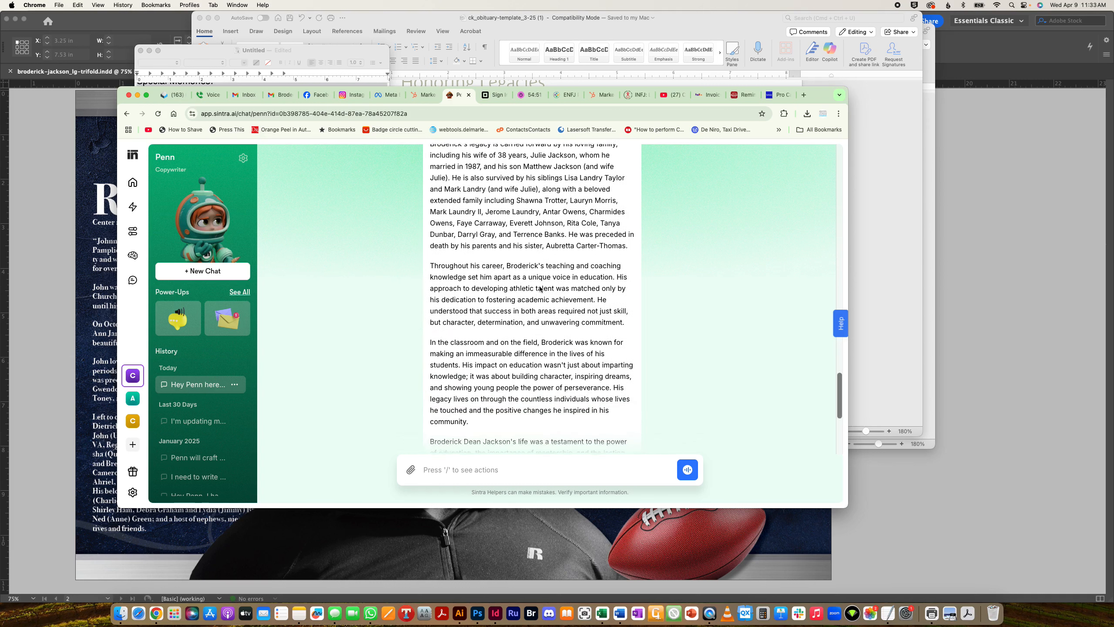
pyautogui.scroll(-4, 540, 286)
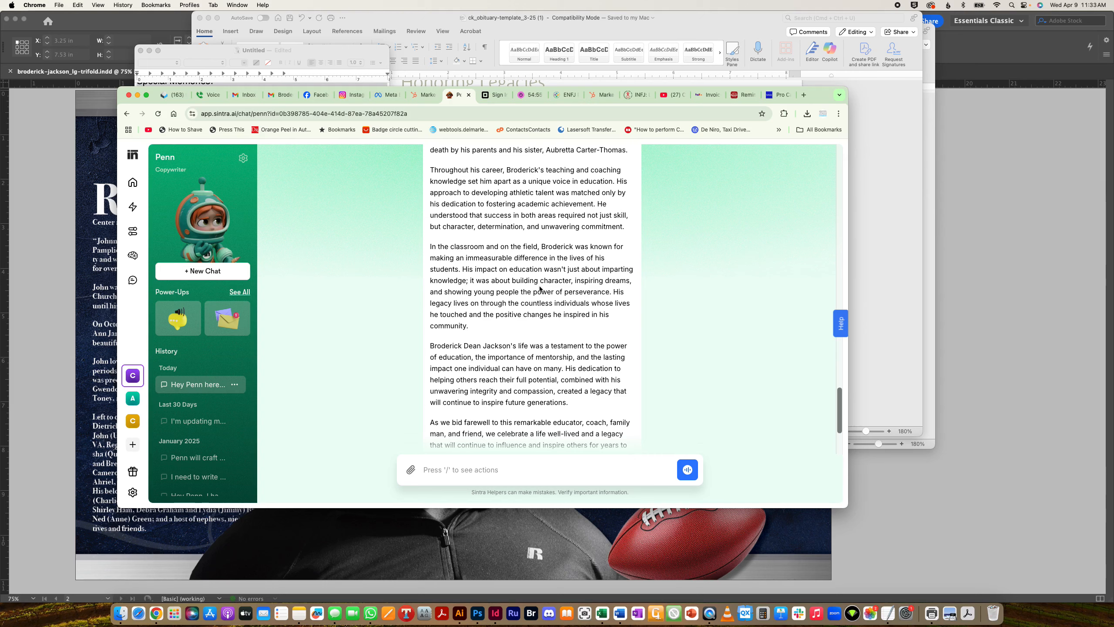
pyautogui.scroll(-4, 526, 295)
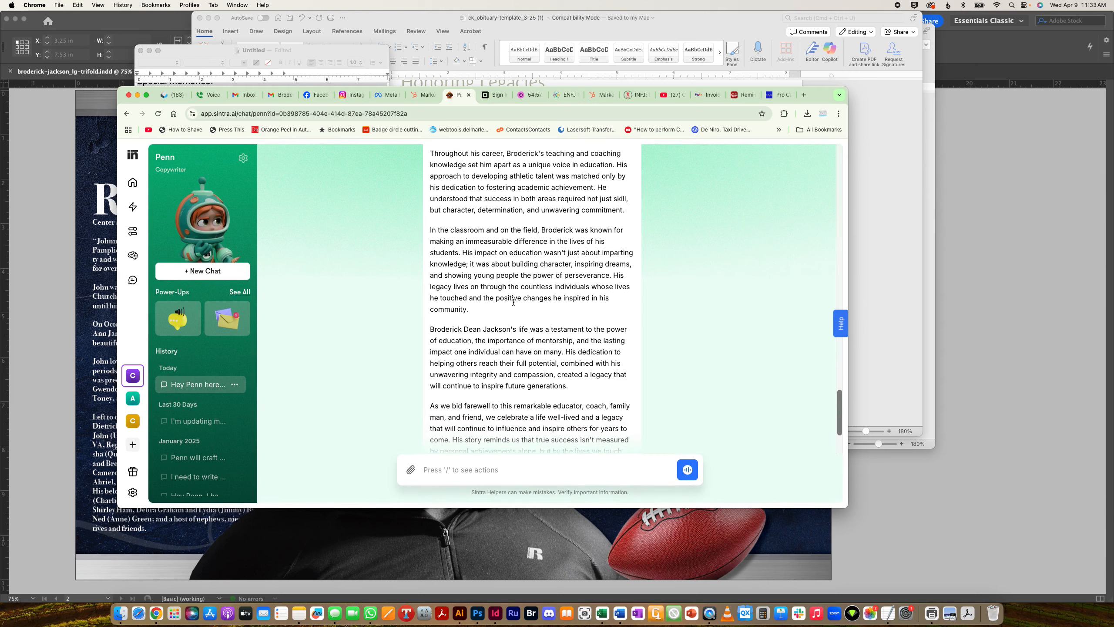
pyautogui.scroll(20, 513, 302)
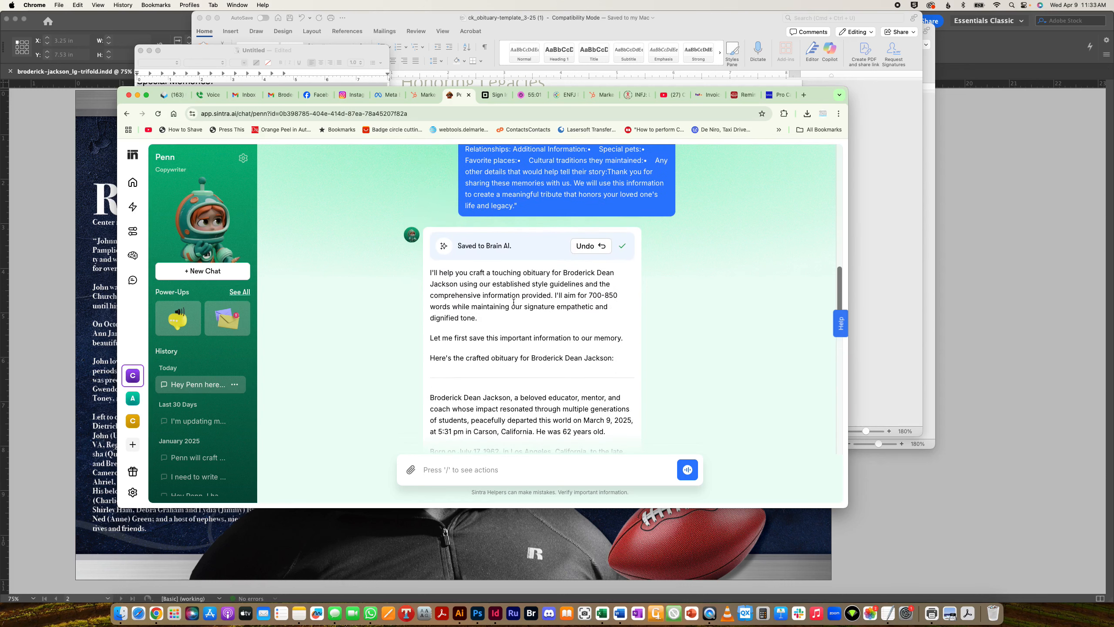
pyautogui.scroll(-20, 514, 303)
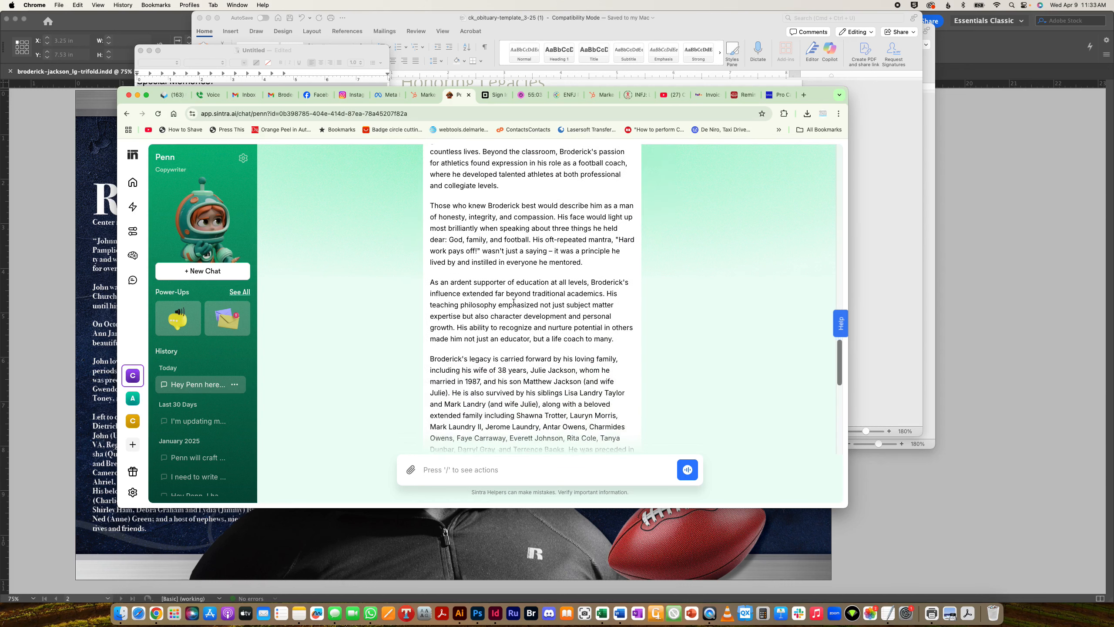
pyautogui.scroll(-10, 513, 302)
pyautogui.scroll(-8, 514, 303)
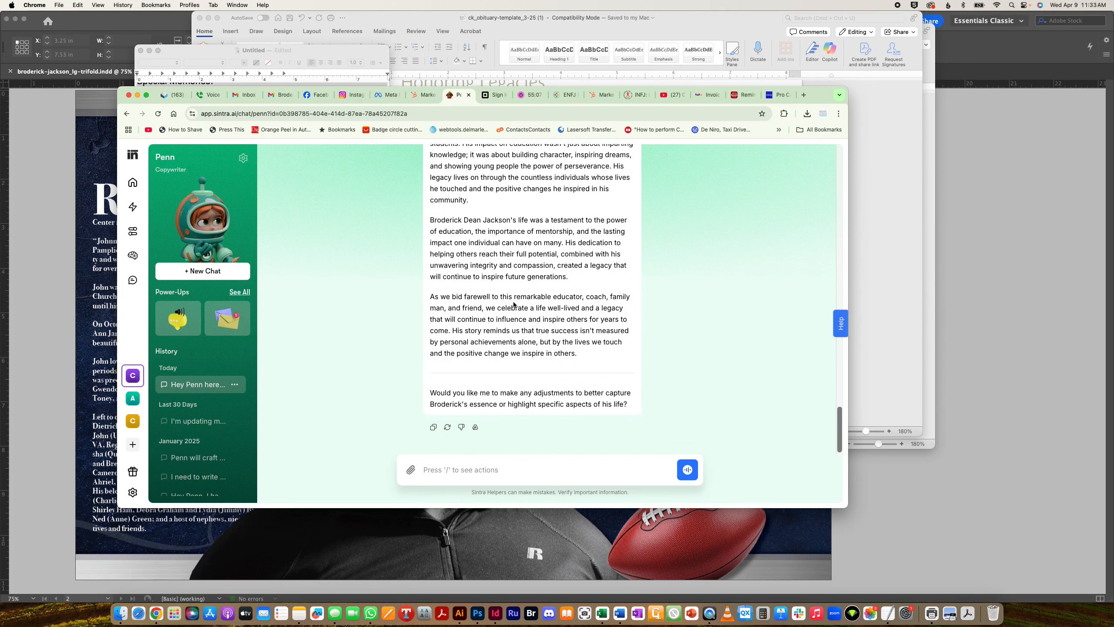
pyautogui.scroll(-1, 514, 303)
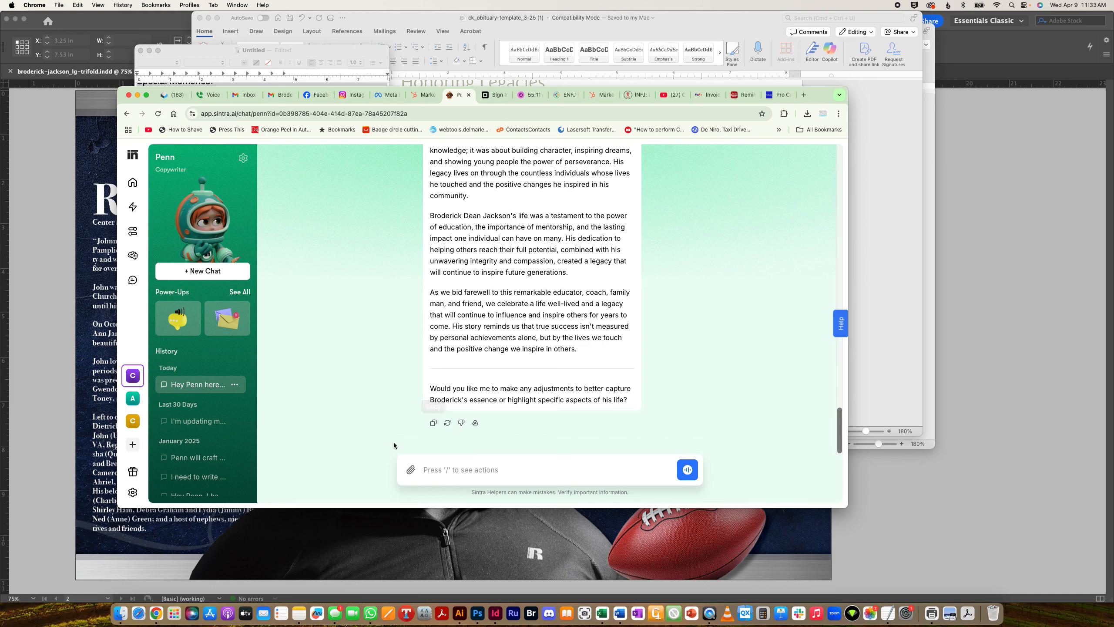
pyautogui.click(433, 423)
pyautogui.click(94, 295)
# - Select the whole obituary story and set it to 10 pt text with 13 pt leading
pyautogui.doubleClick(159, 203)
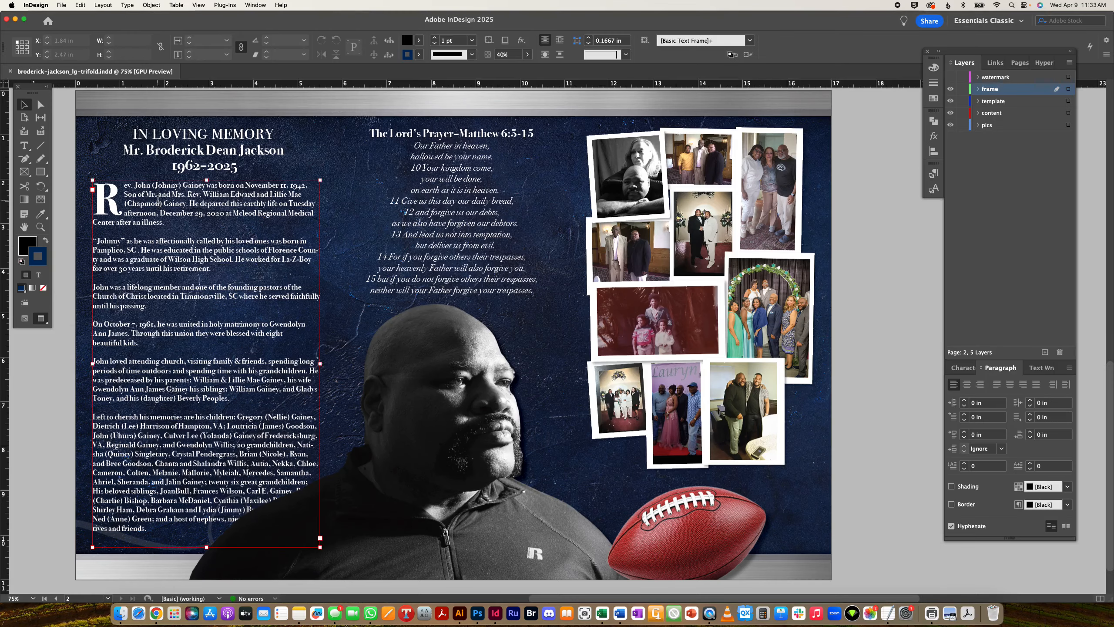
pyautogui.press('cmd+a')
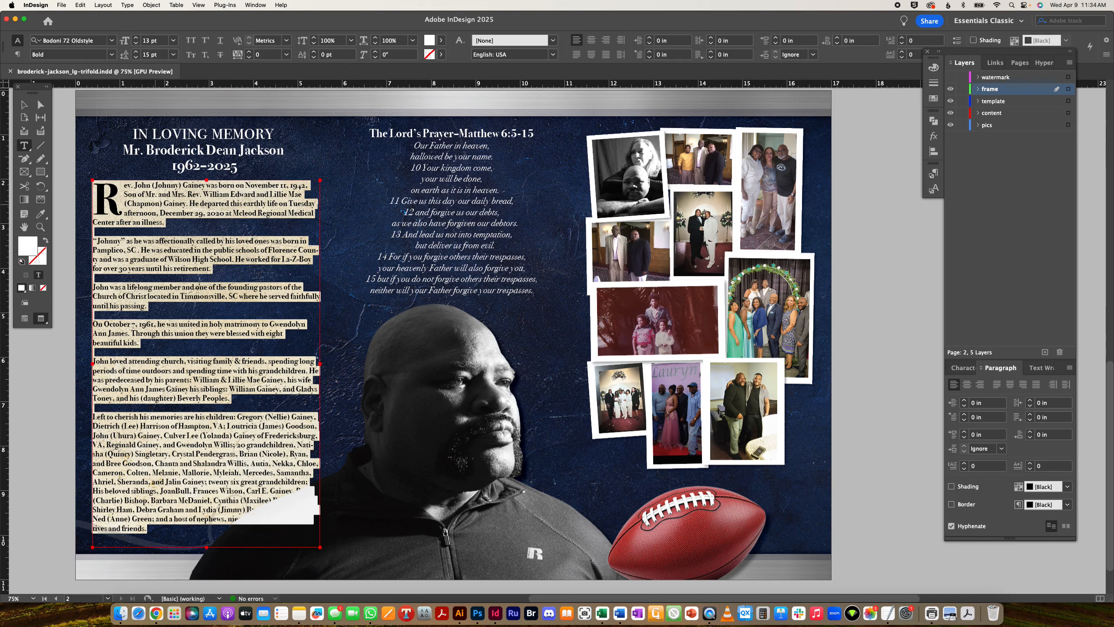
pyautogui.click(136, 57)
pyautogui.click(136, 57)
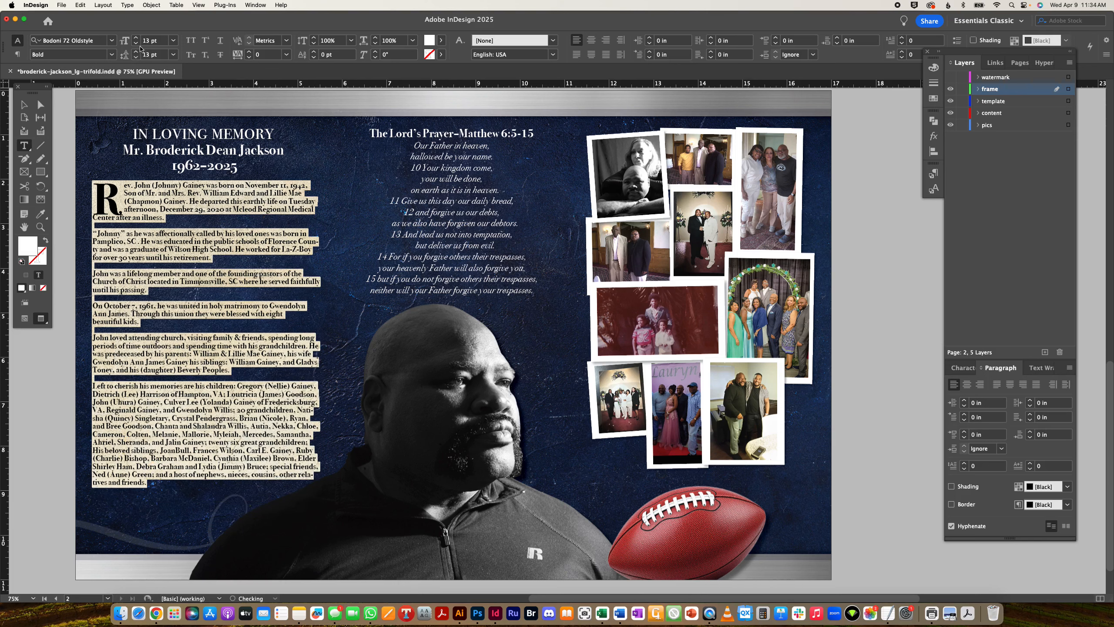
pyautogui.click(136, 43)
pyautogui.click(137, 44)
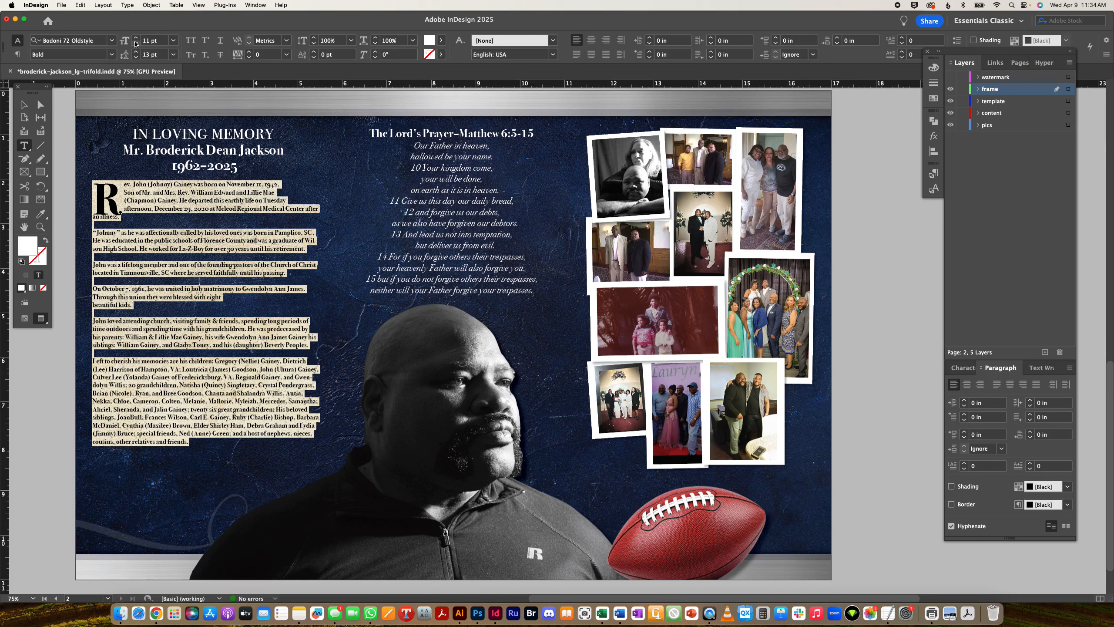
pyautogui.click(136, 43)
# - Paste the new obituary over the old text and delete the chatbot's intro lines and '---'
pyautogui.press('super+v')
pyautogui.moveTo(110, 253); pyautogui.dragTo(49, 171)
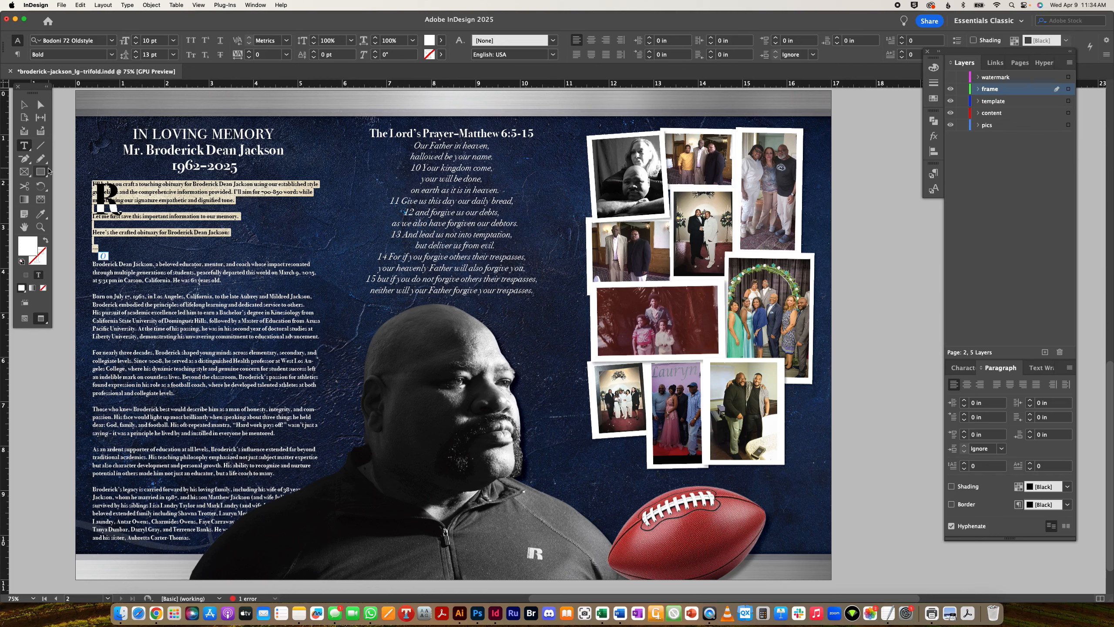
pyautogui.press('BackSpace')
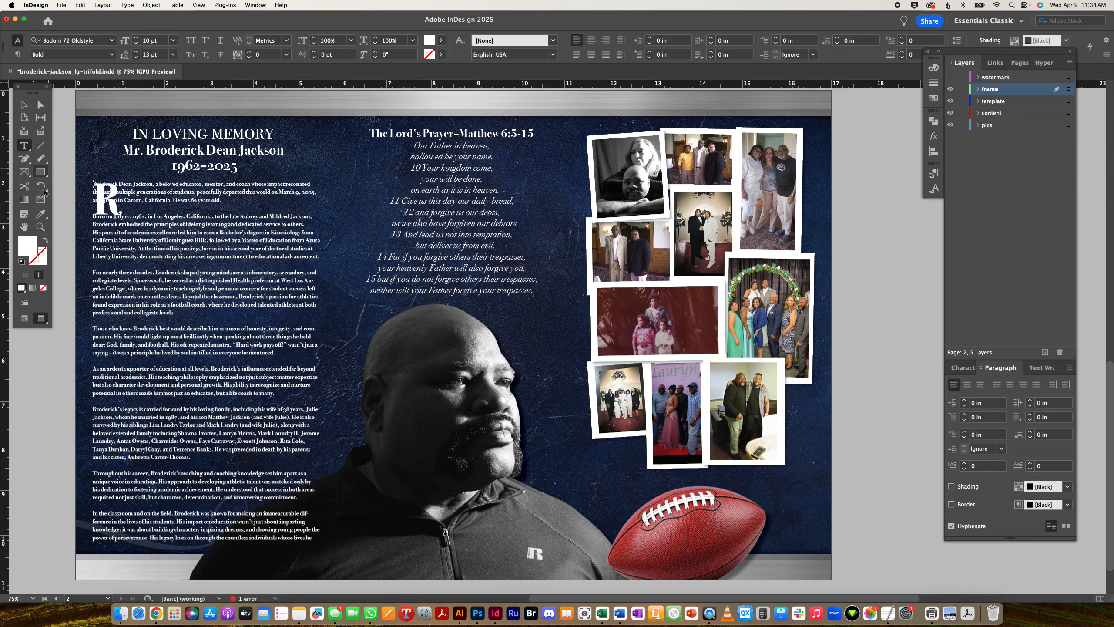
pyautogui.moveTo(154, 312); pyautogui.dragTo(146, 256)
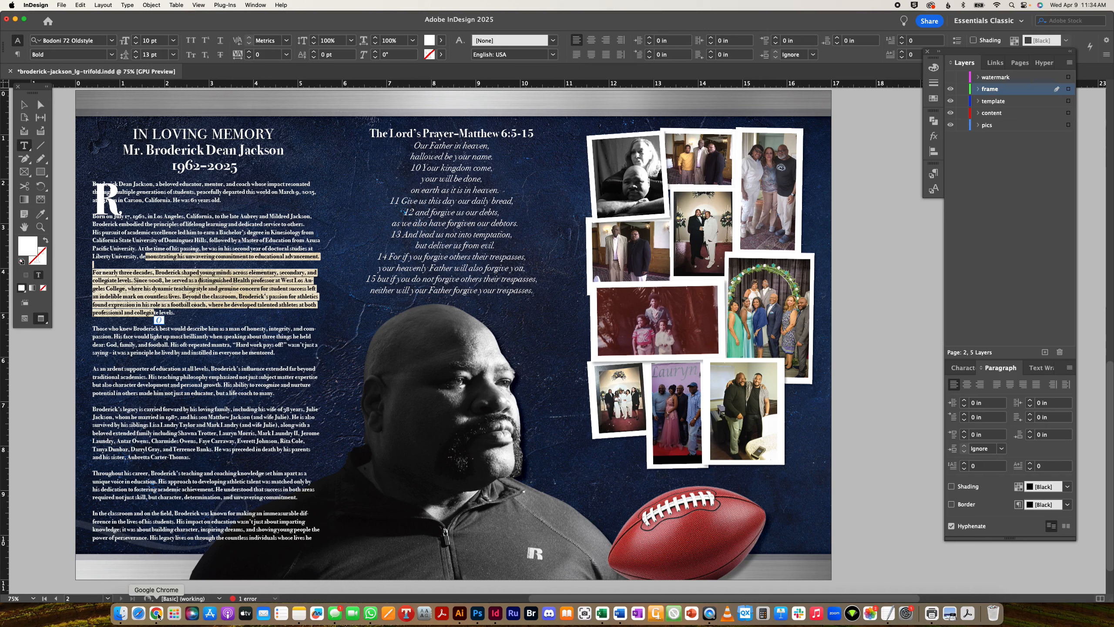
# - Try wrapping text around the large frame's shape, then undo it
pyautogui.click(24, 104)
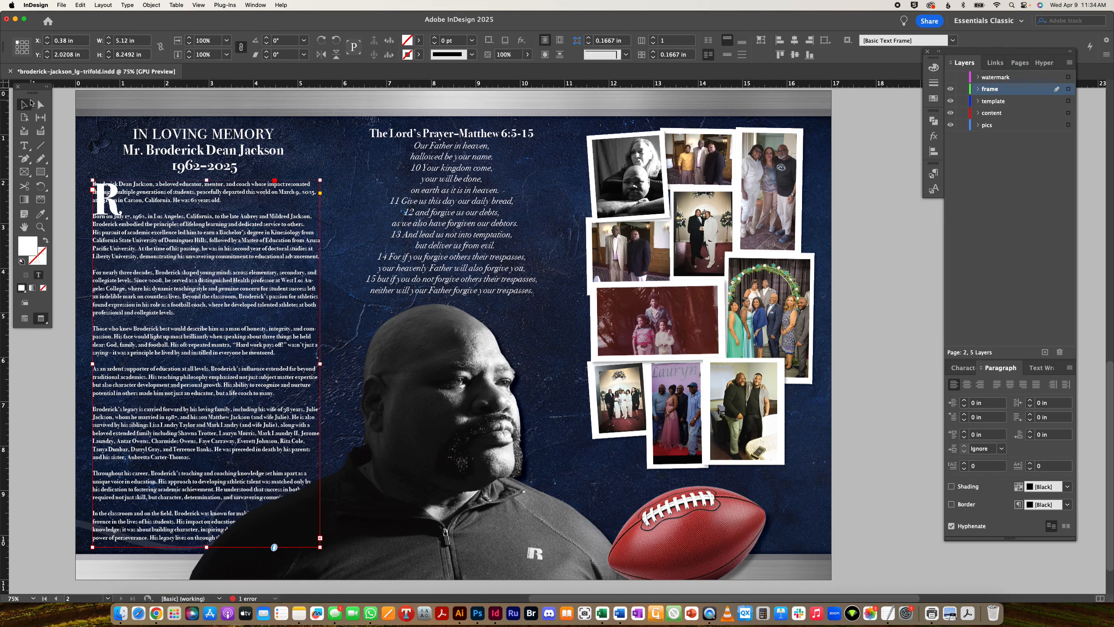
pyautogui.click(377, 557)
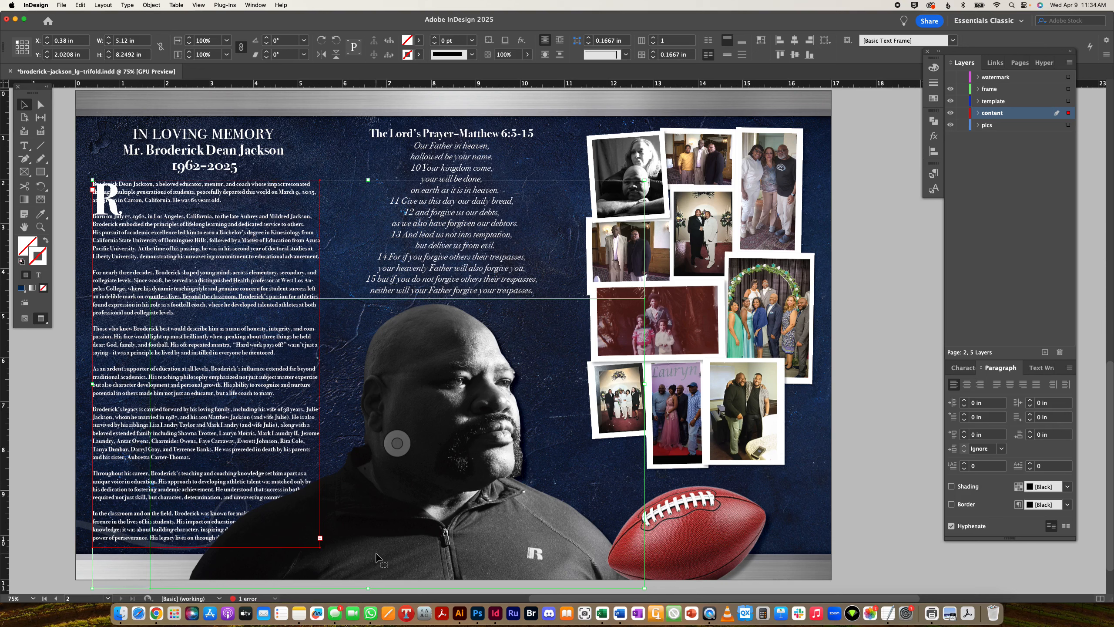
pyautogui.click(1038, 370)
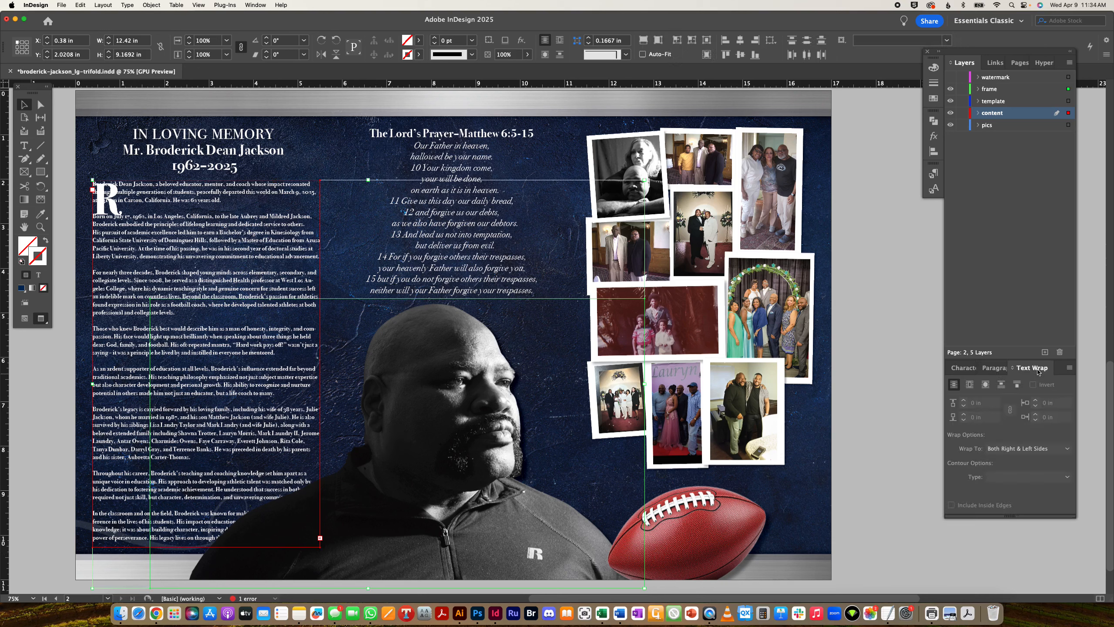
pyautogui.click(986, 384)
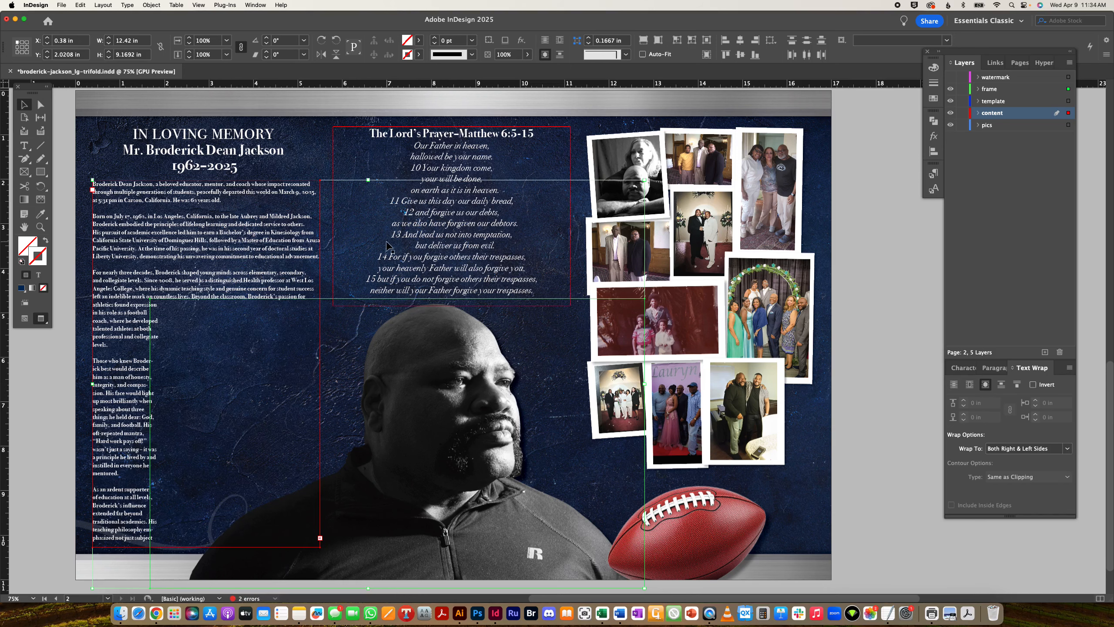
pyautogui.press('super+z')
# - Select the portrait frame and bring up Object > Clipping Path > Options
pyautogui.click(887, 482)
pyautogui.click(474, 417)
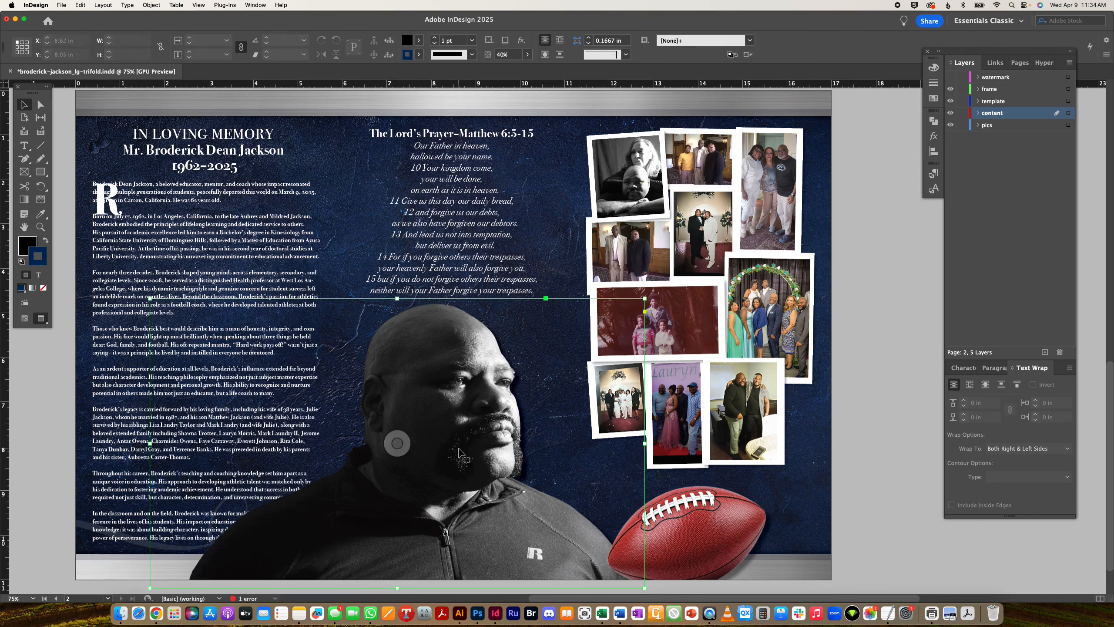
pyautogui.click(141, 4)
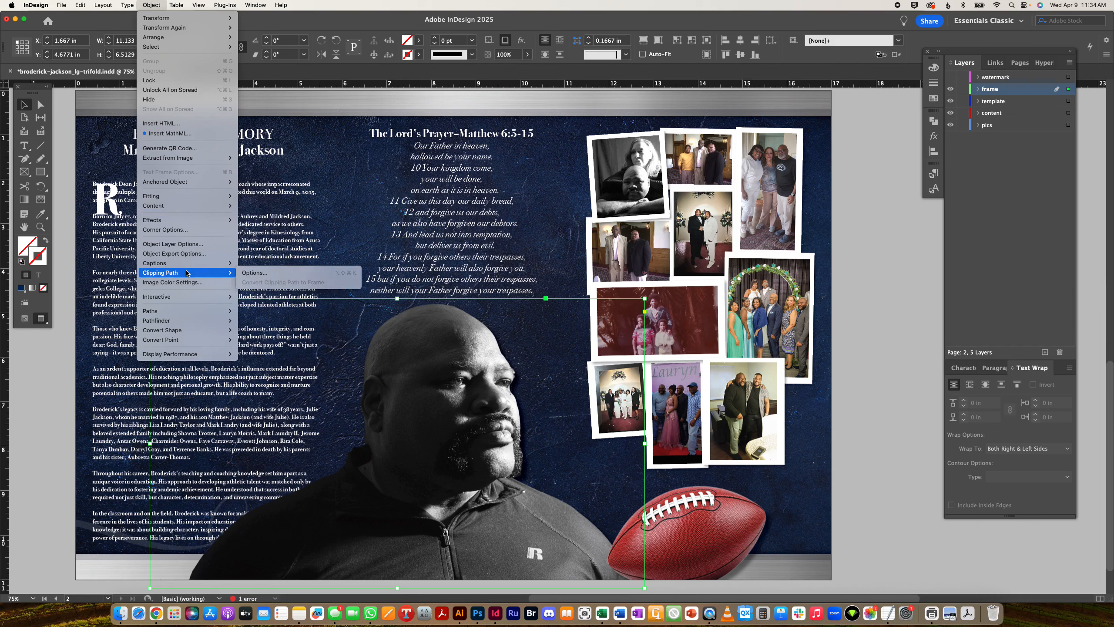
pyautogui.moveTo(193, 273)
pyautogui.click(258, 273)
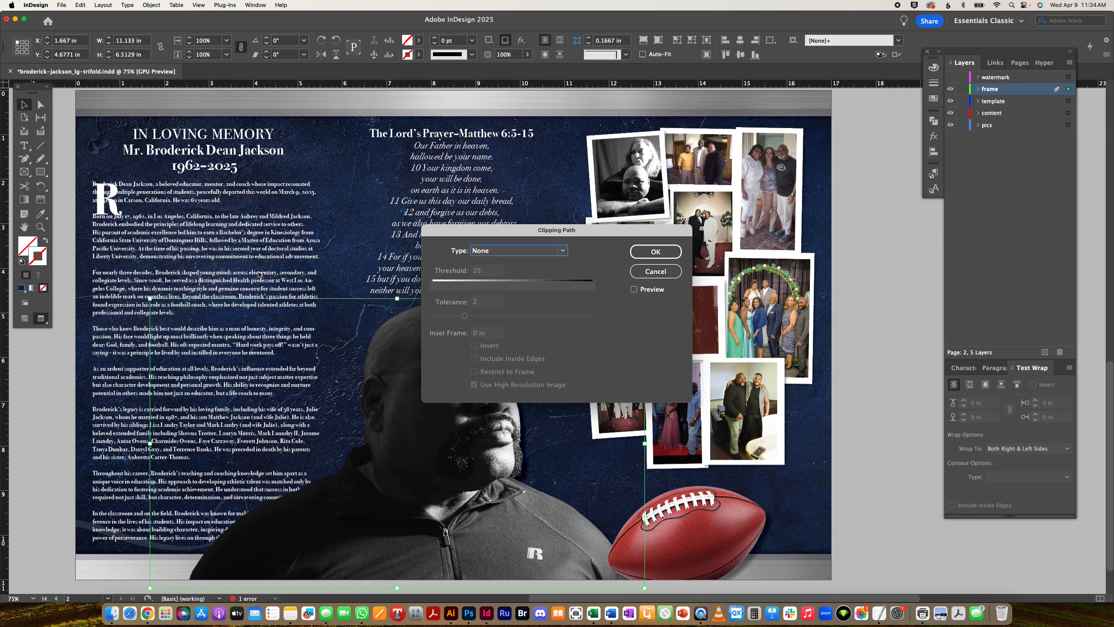
# - Set the portrait's clipping path type to Detect Edges
pyautogui.click(565, 251)
pyautogui.click(515, 275)
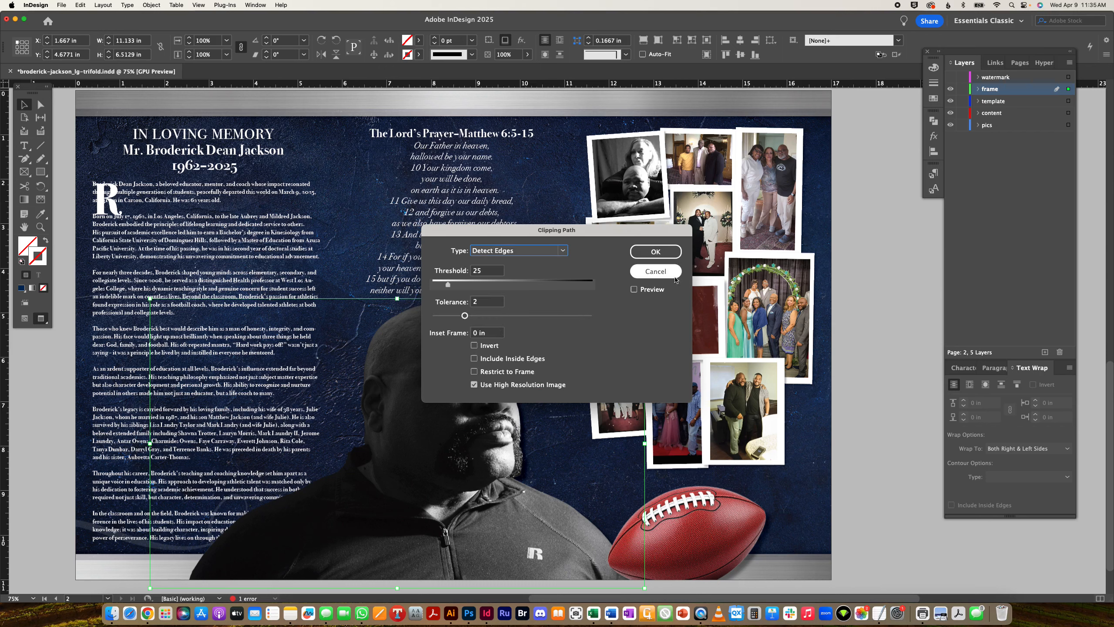
pyautogui.click(643, 253)
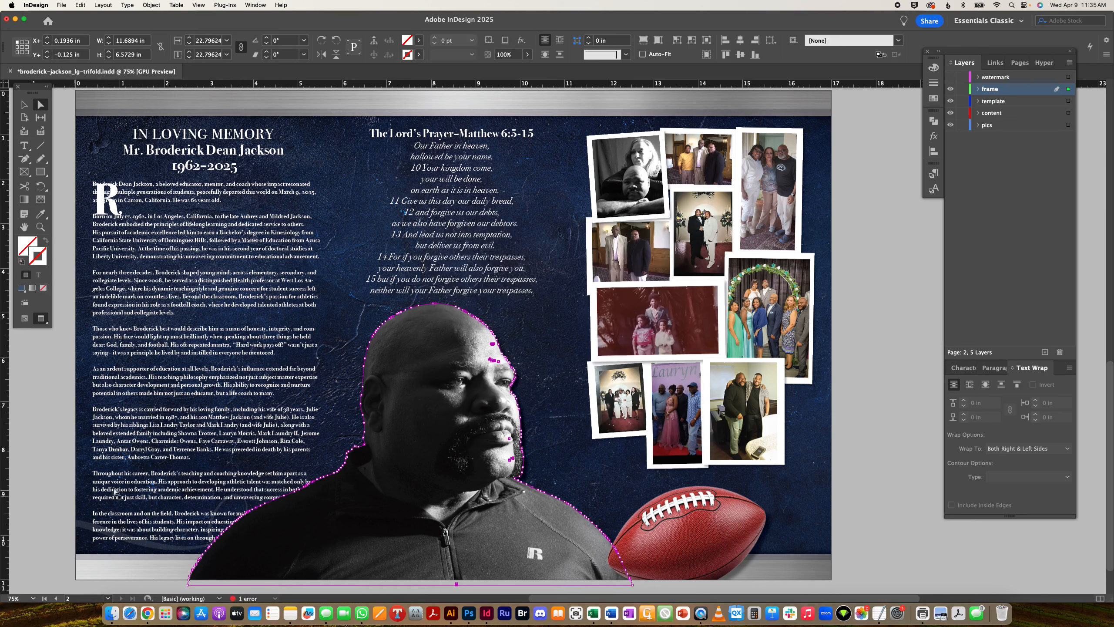
# - Wrap the obituary around the portrait's object shape and adjust the wrap offset
pyautogui.click(24, 104)
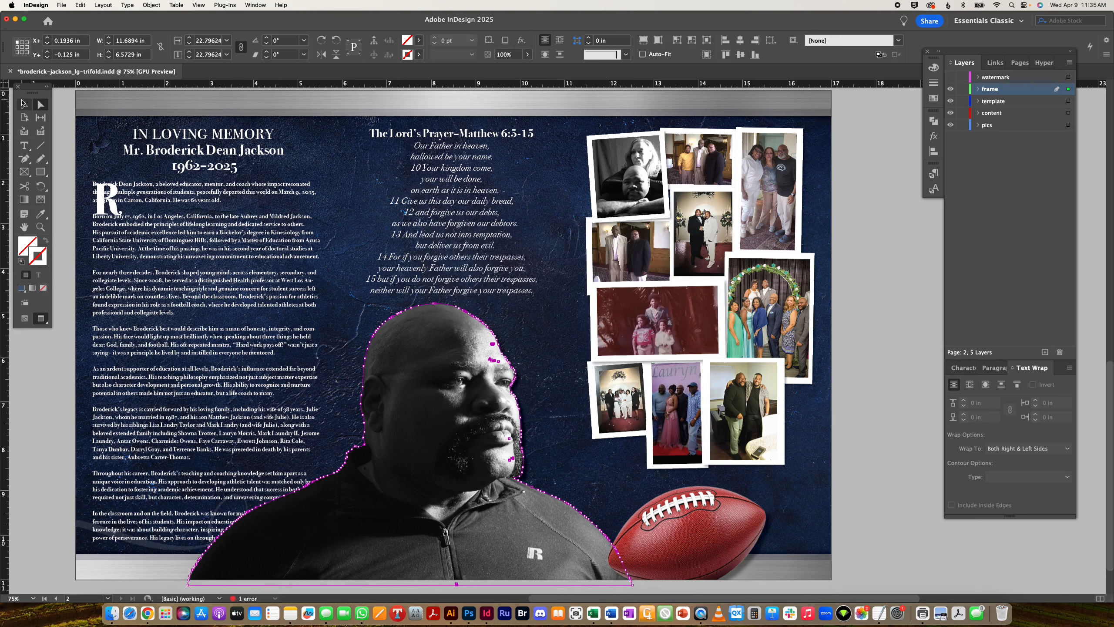
pyautogui.click(43, 424)
pyautogui.click(107, 420)
pyautogui.keyDown('shift'); pyautogui.click(359, 491); pyautogui.keyUp('shift')
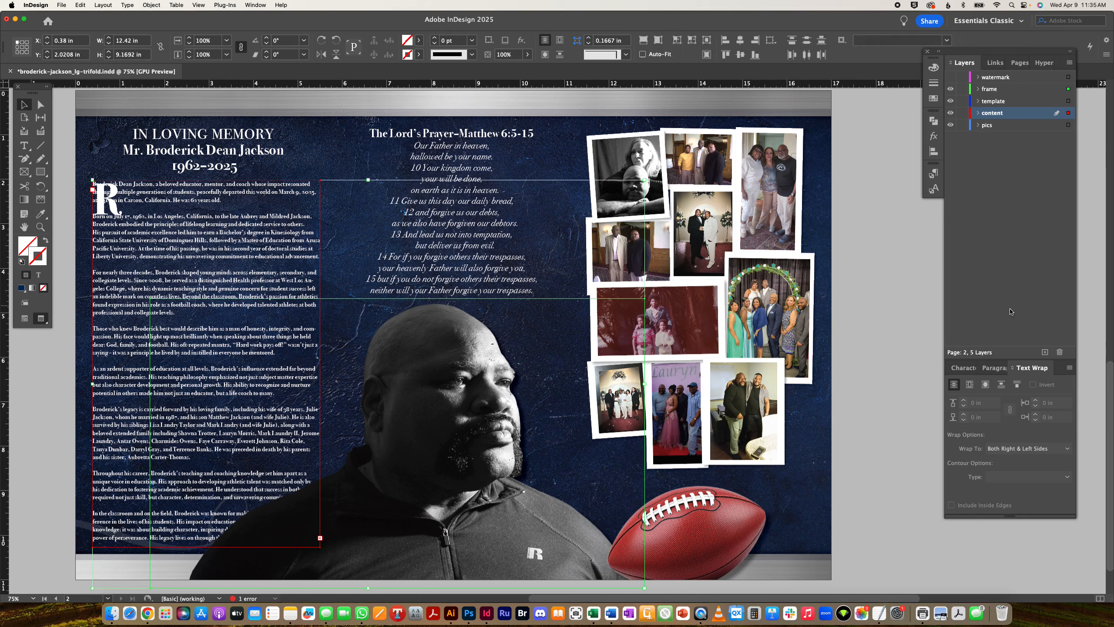
pyautogui.click(986, 385)
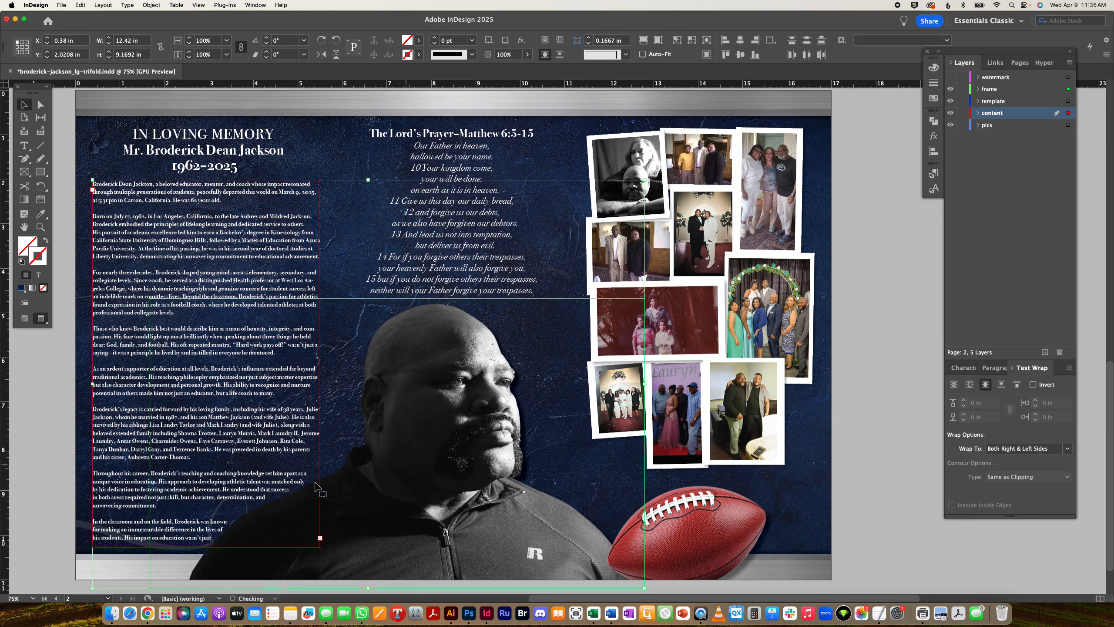
pyautogui.click(605, 461)
pyautogui.click(605, 461)
pyautogui.click(965, 400)
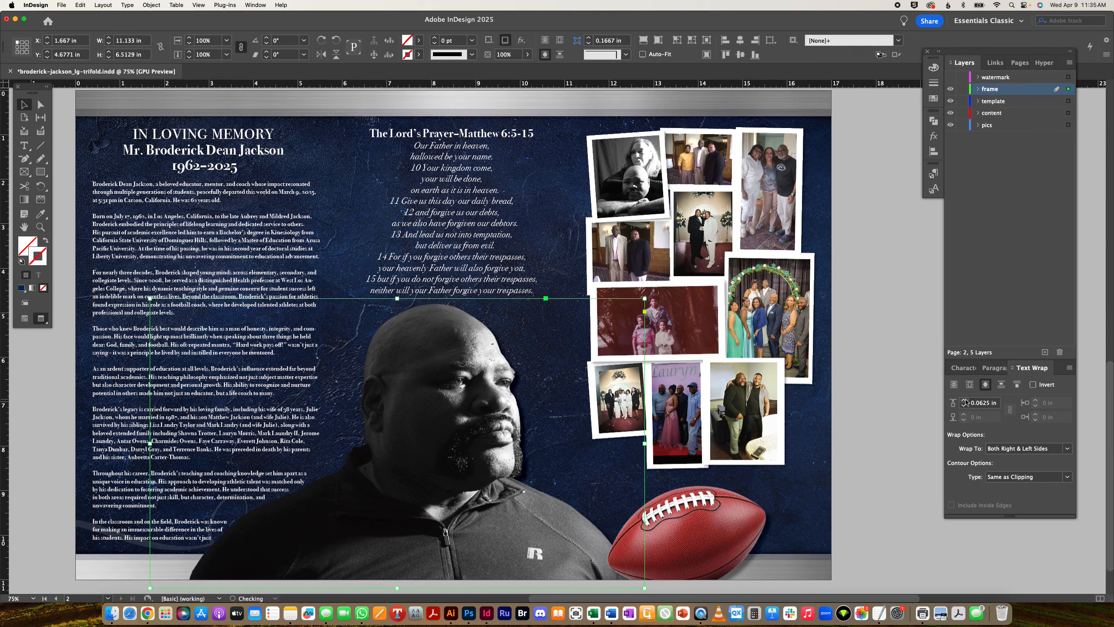
# - Turn off hyphenation for all of the obituary text
pyautogui.click(223, 303)
pyautogui.doubleClick(225, 231)
pyautogui.press('super+a')
pyautogui.click(1000, 368)
pyautogui.click(977, 526)
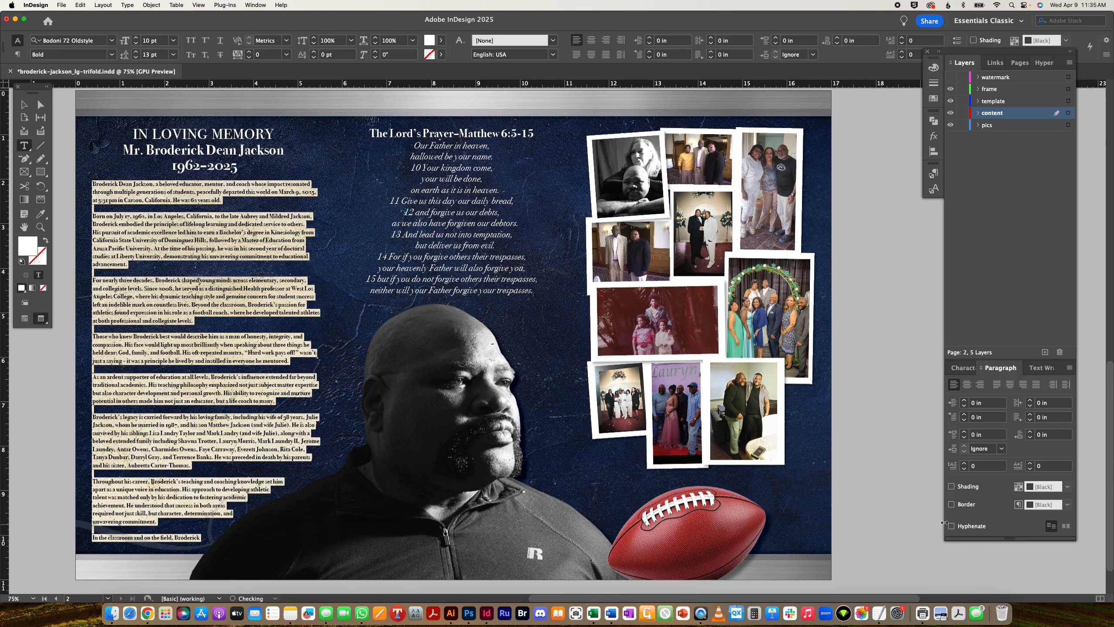
pyautogui.click(217, 222)
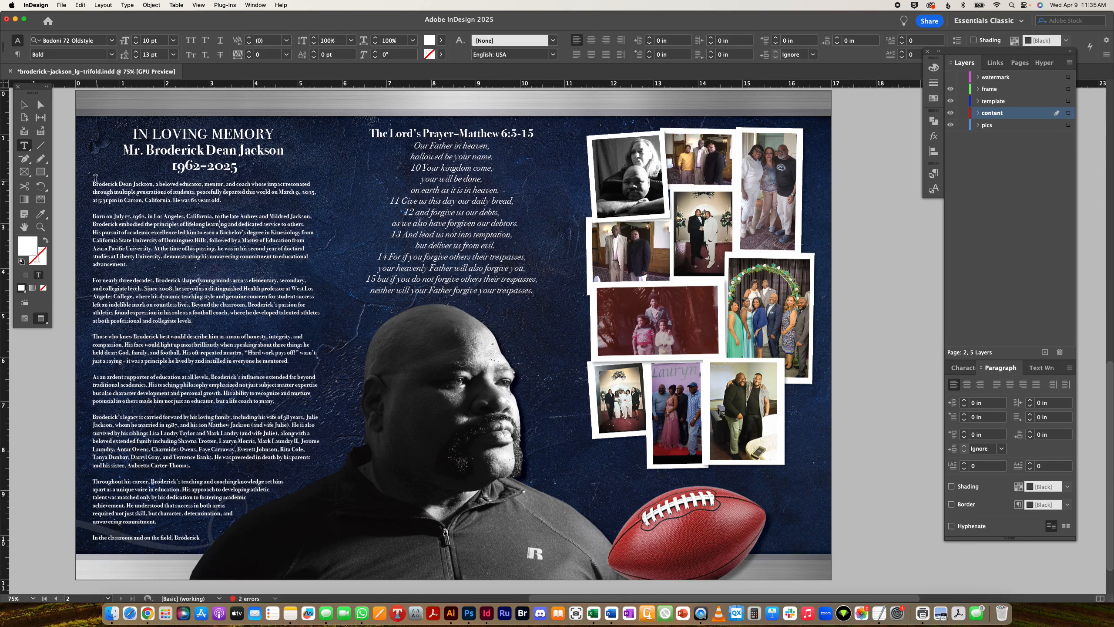
pyautogui.moveTo(94, 184); pyautogui.dragTo(209, 520)
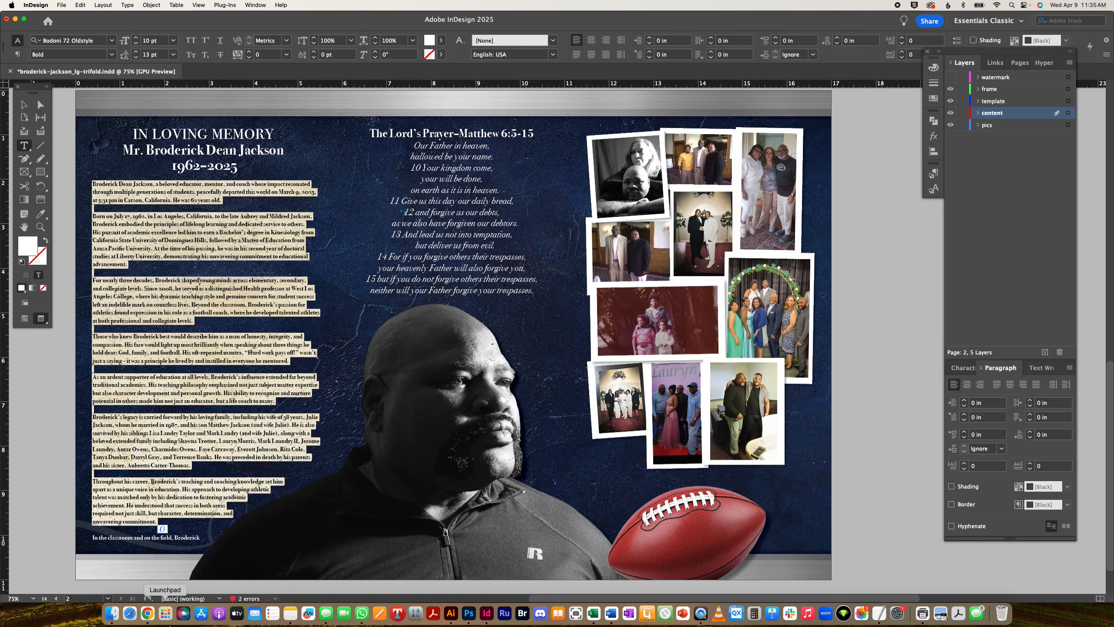
pyautogui.click(148, 614)
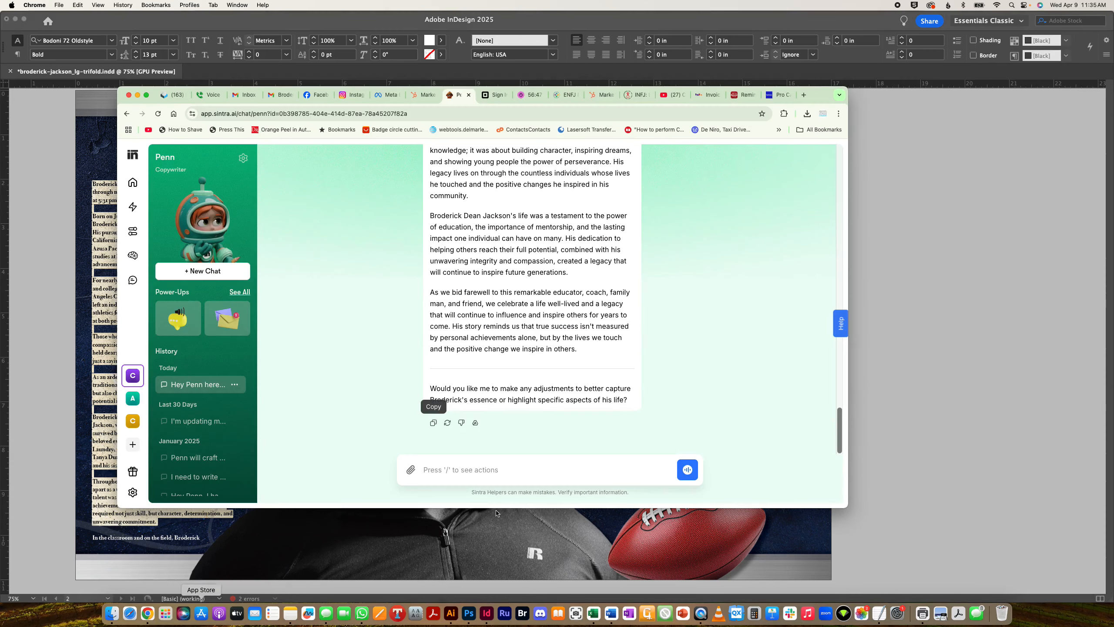
# - Ask Penn to cut the obituary down to 600 words and review the shorter reply
pyautogui.click(454, 471)
pyautogui.write("this is a little too long. Let's")
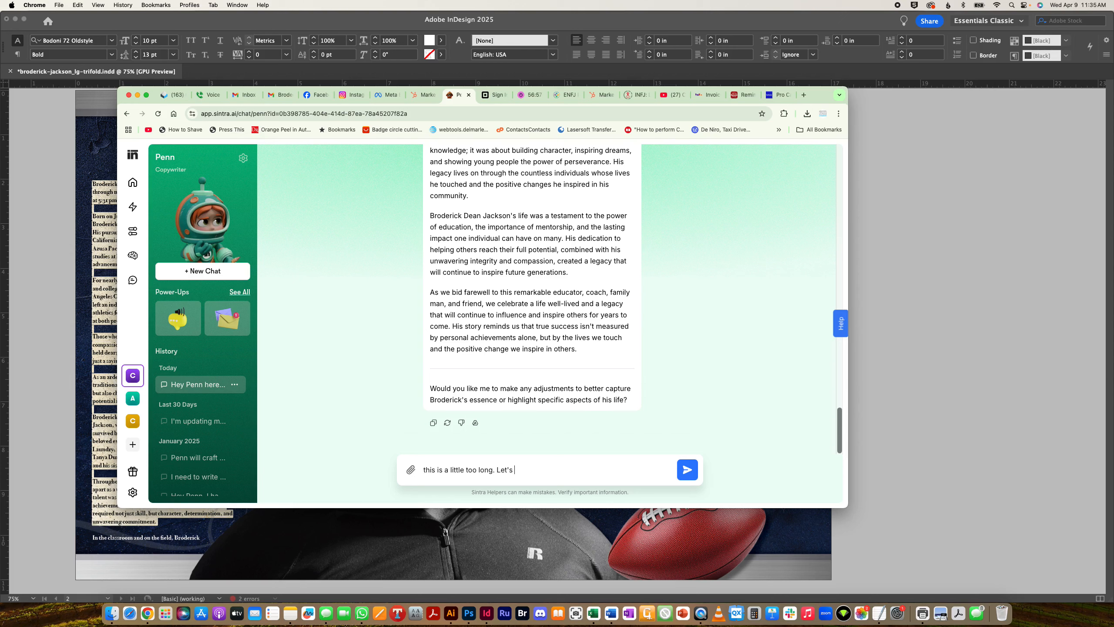
pyautogui.write('do 600 words')
pyautogui.press('Return')
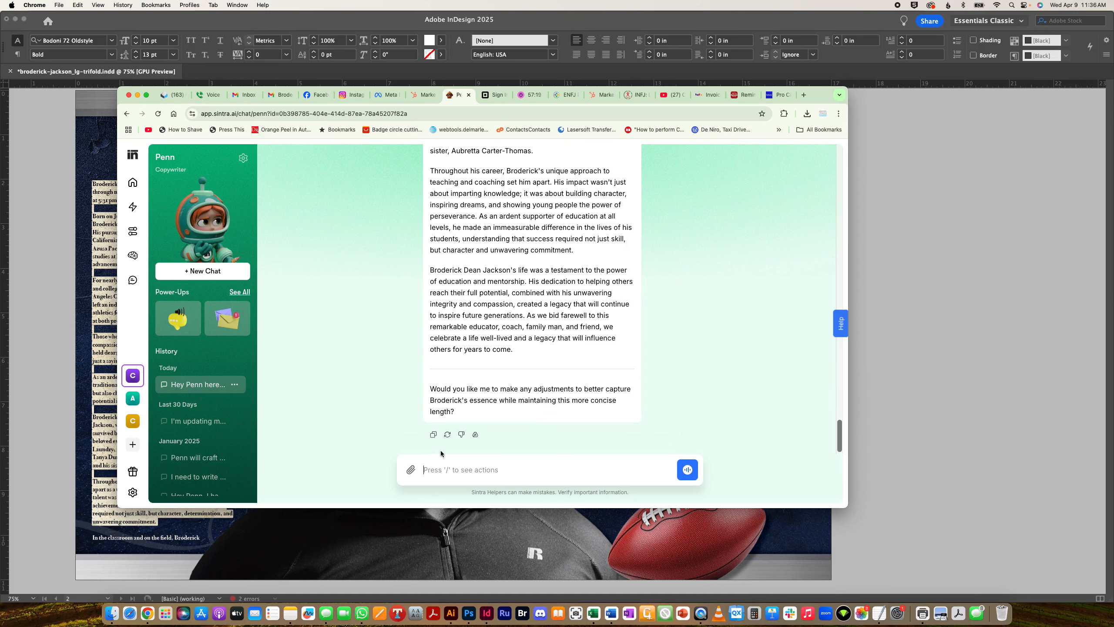
pyautogui.scroll(3, 497, 279)
pyautogui.scroll(-3, 452, 393)
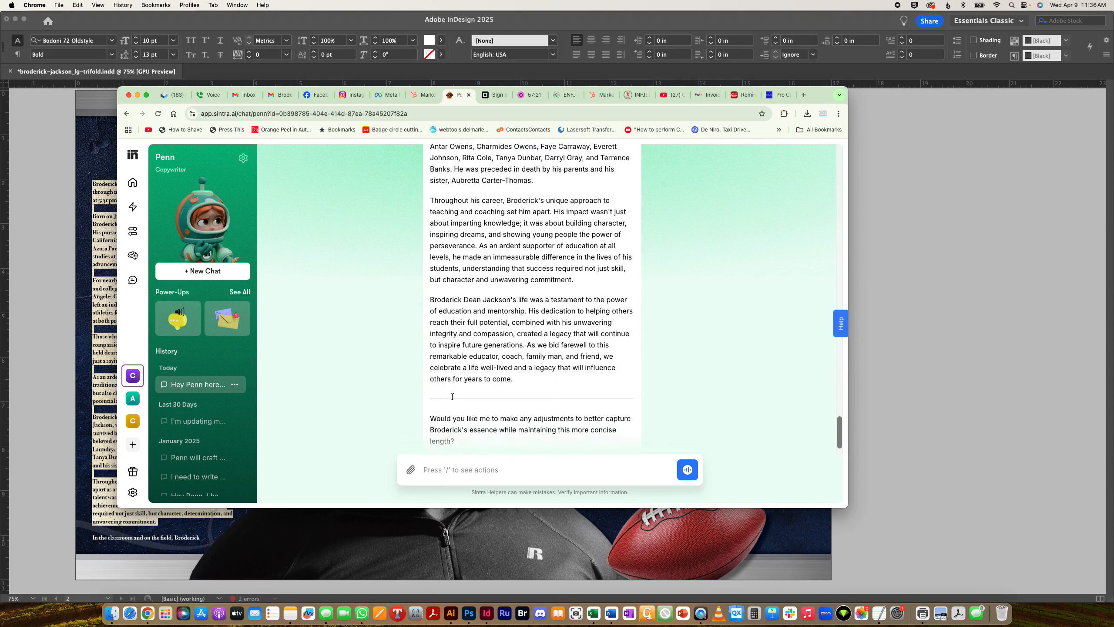
# - Draft a note asking Penn to save this touching tribute style, and copy the revised obituary
pyautogui.click(444, 471)
pyautogui.write('I')
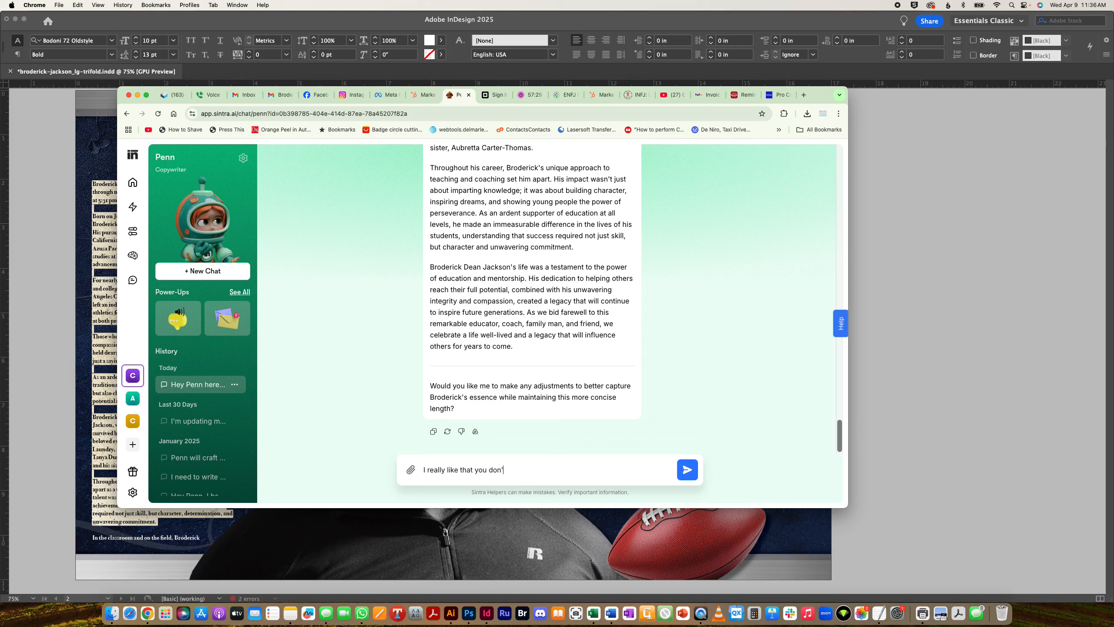
pyautogui.write('thg the survivors')
pyautogui.write("ause that's too traditional a")
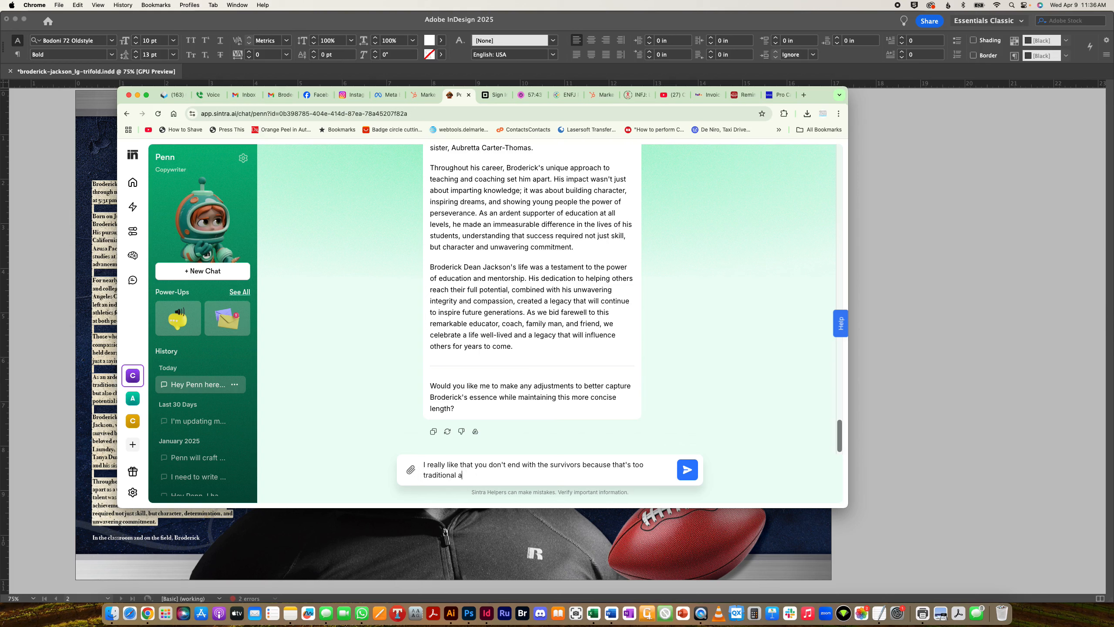
pyautogui.write('nd we want touching tributes. PLease save to Brain AI')
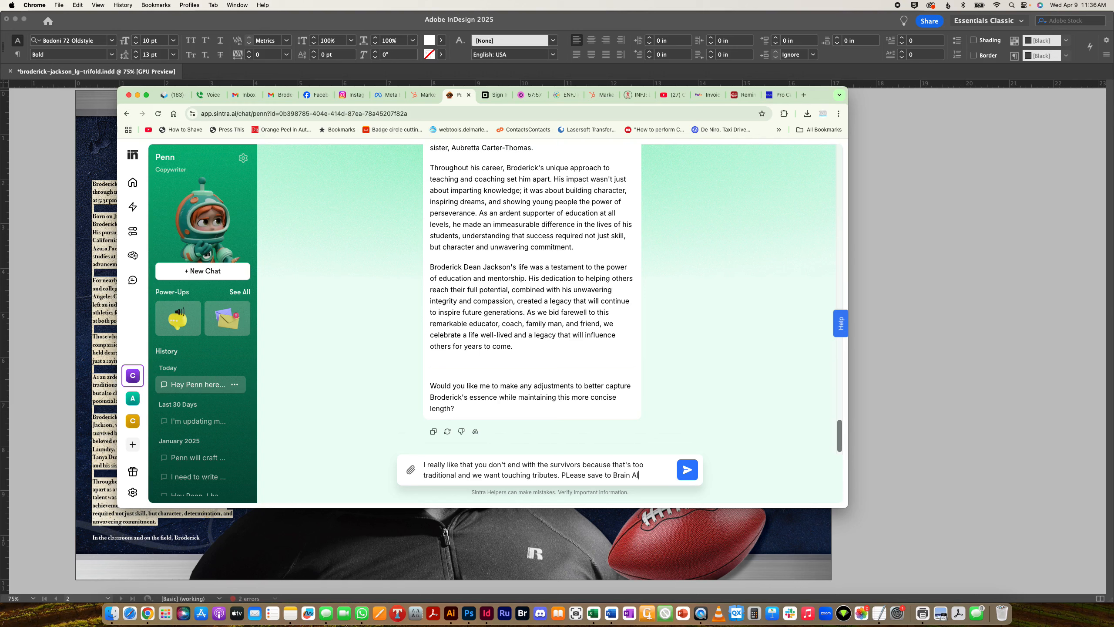
pyautogui.write('ture obitia')
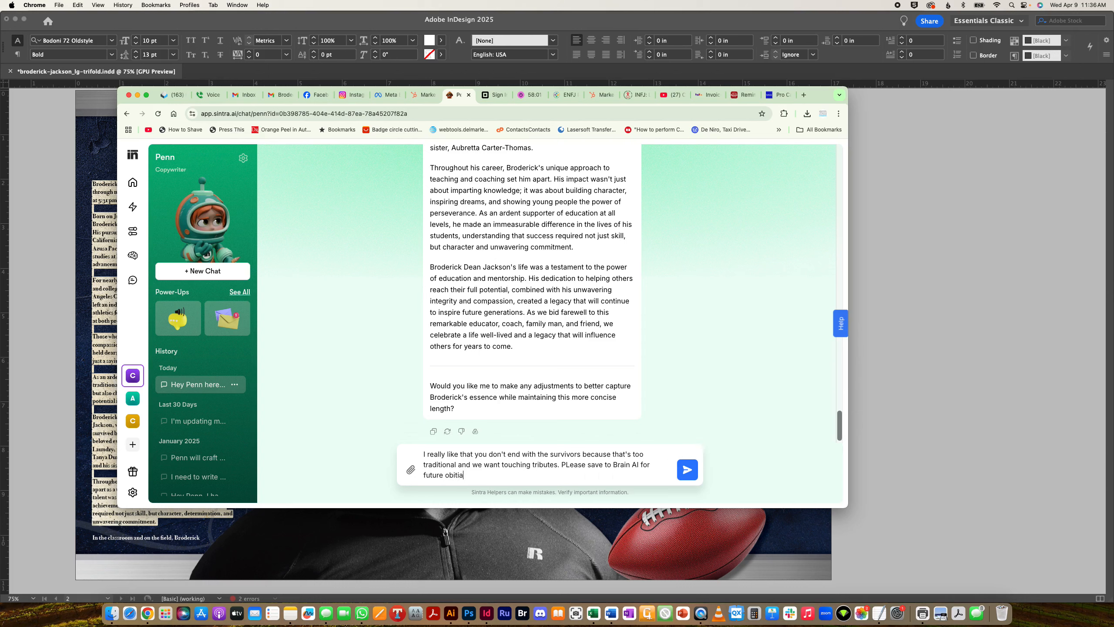
pyautogui.press('BackSpace')
pyautogui.write('uaries. Thanbks.')
pyautogui.click(434, 433)
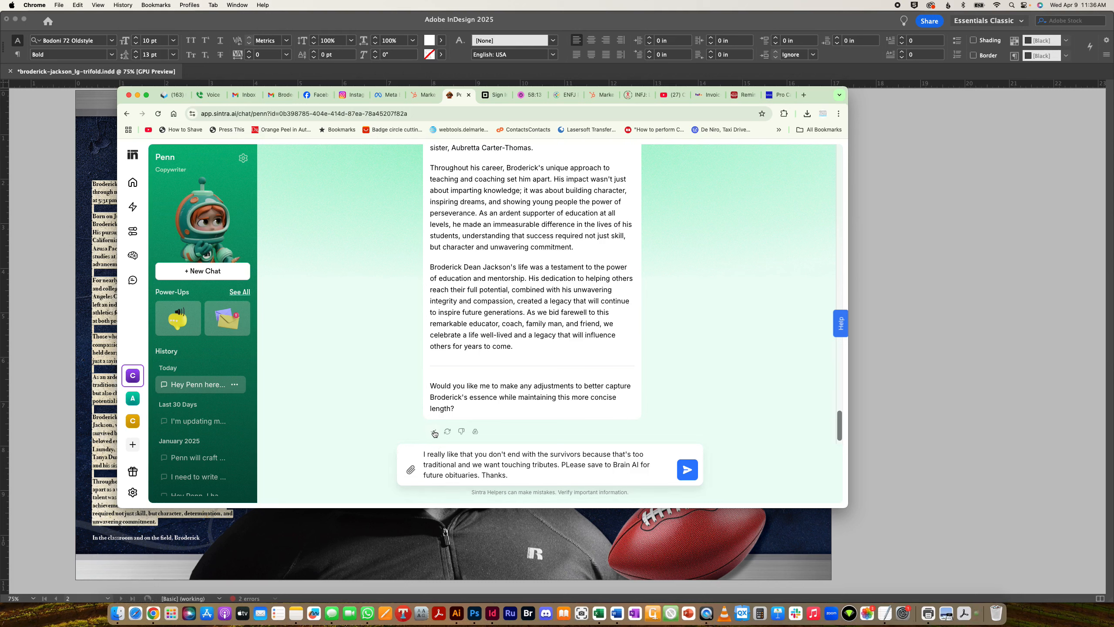
pyautogui.click(98, 216)
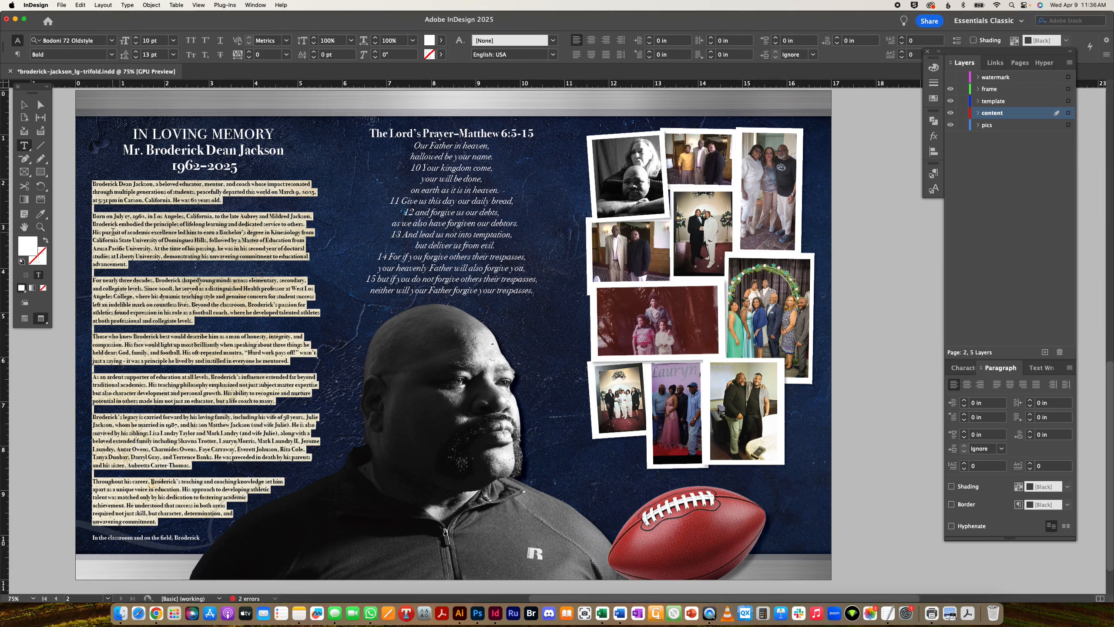
# - Paste the concise obituary over the old text and delete the AI's introductory note
pyautogui.press('super+v')
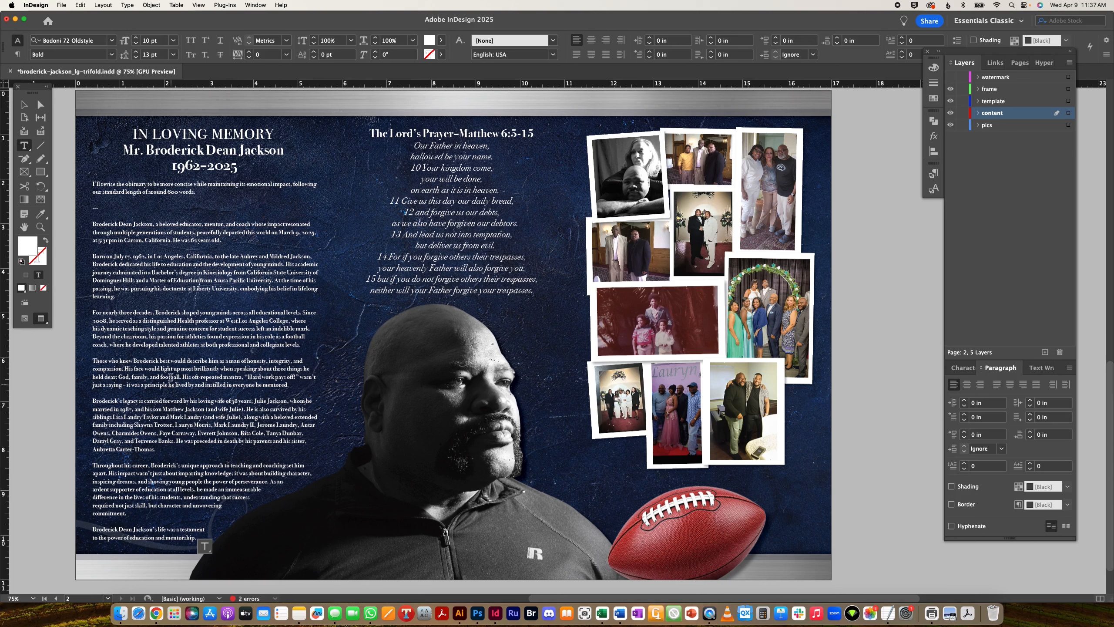
pyautogui.moveTo(98, 209); pyautogui.dragTo(37, 157)
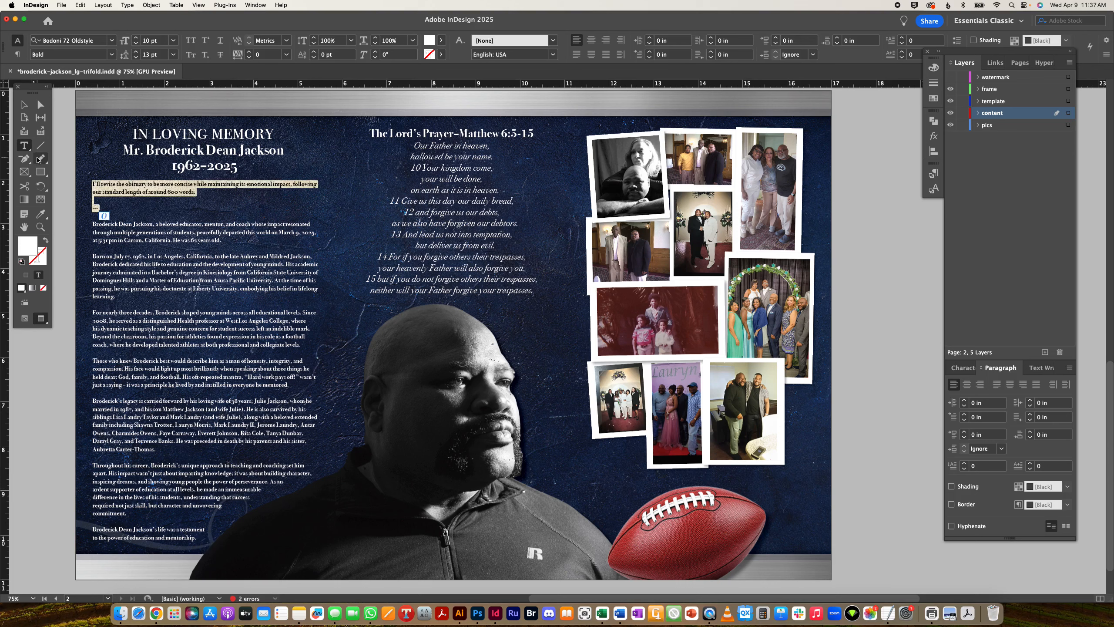
pyautogui.press('BackSpace')
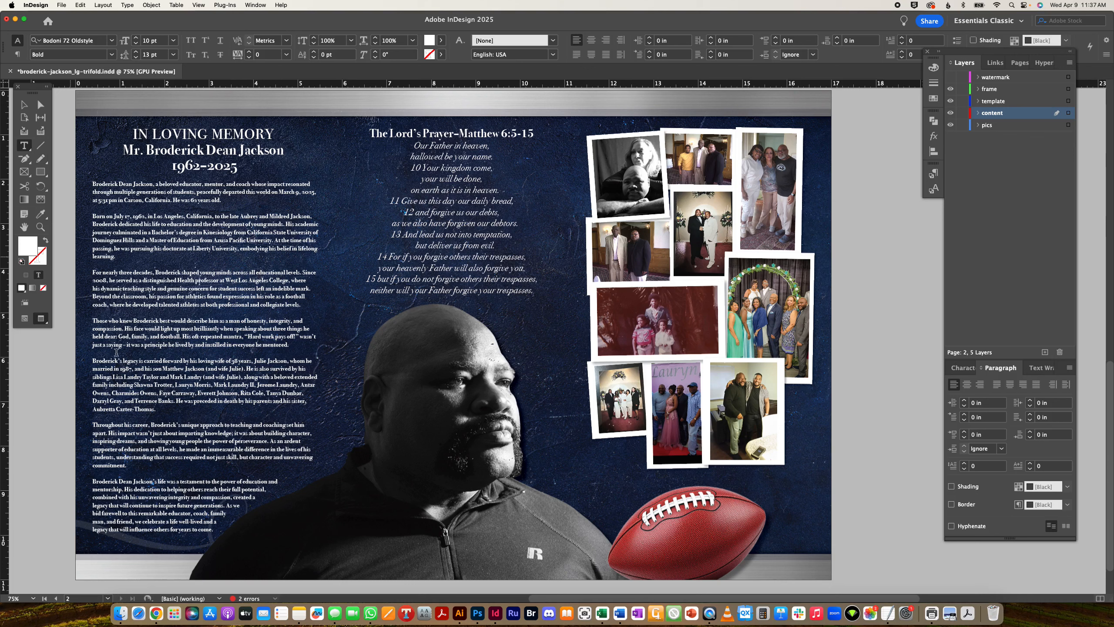
pyautogui.scroll(-3, 244, 455)
pyautogui.moveTo(193, 348); pyautogui.dragTo(92, 306)
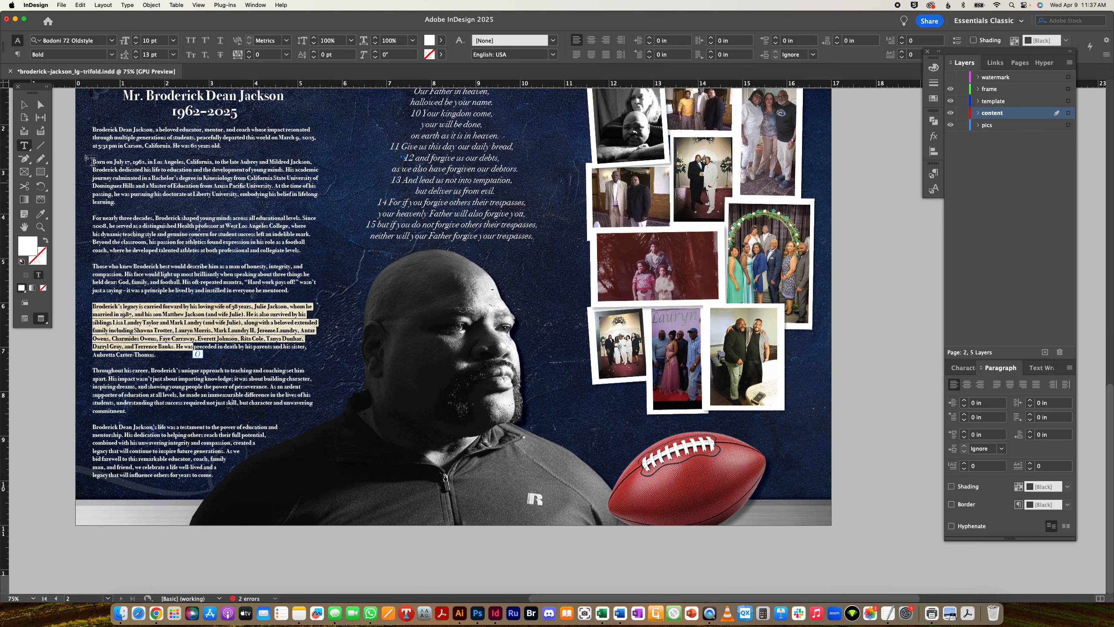
pyautogui.click(24, 104)
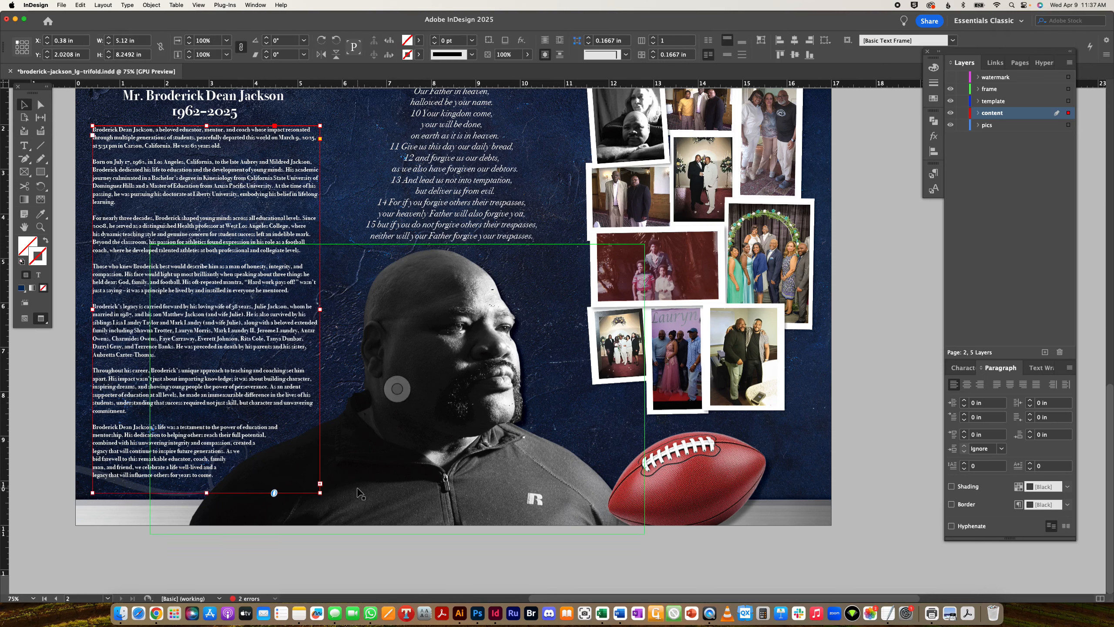
# - Nudge the portrait and football images three steps to the right
pyautogui.click(504, 479)
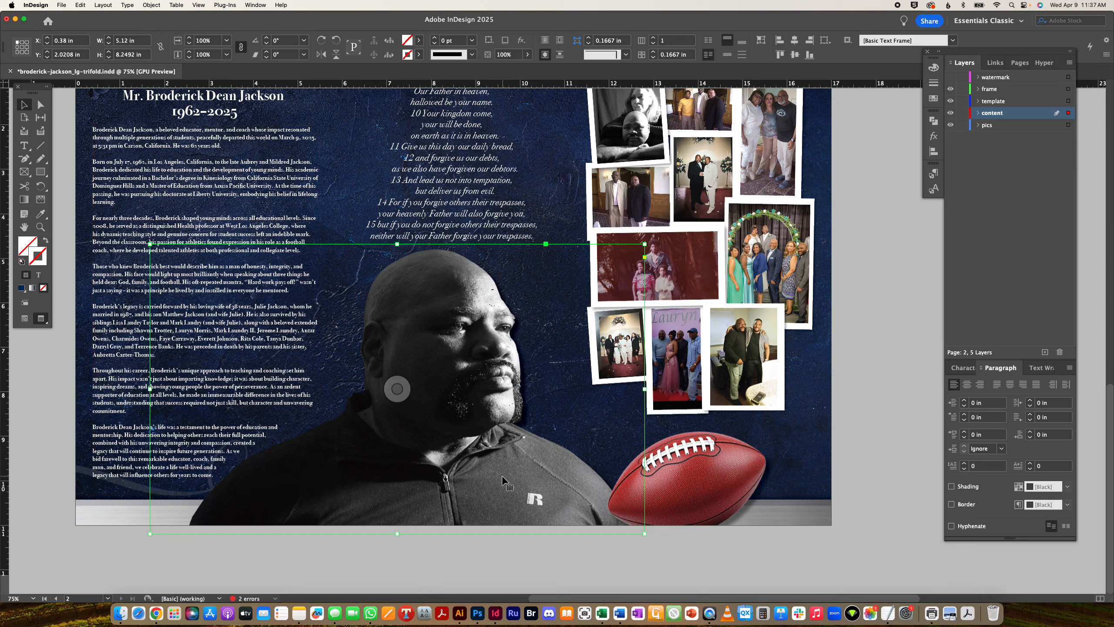
pyautogui.keyDown('shift'); pyautogui.click(737, 483); pyautogui.keyUp('shift')
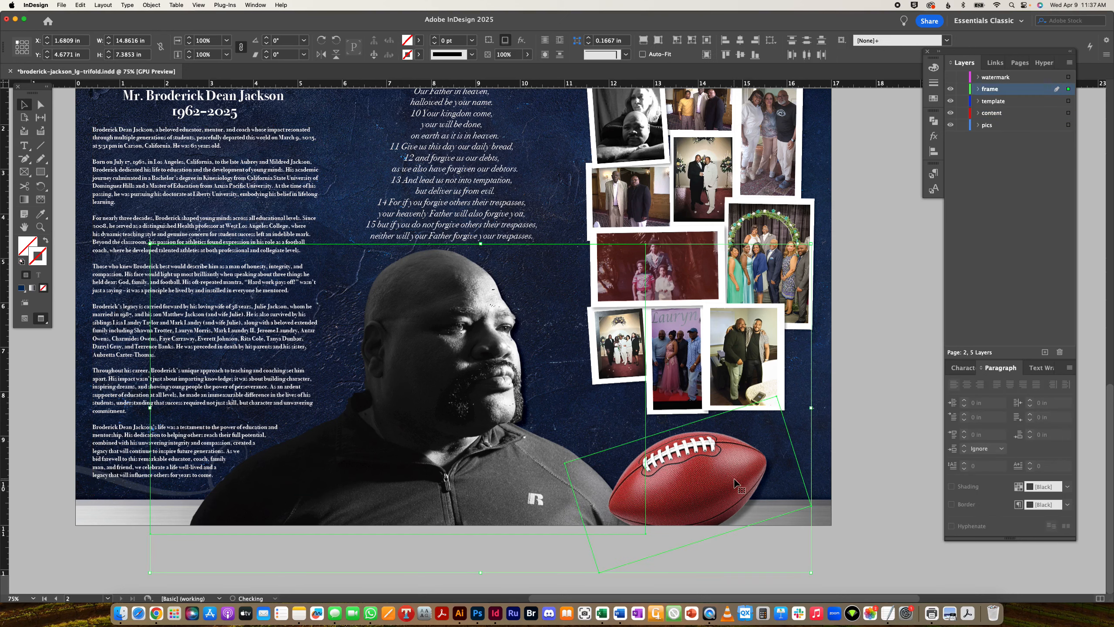
pyautogui.press('Right')
pyautogui.press('Right')
pyautogui.press('Right')
pyautogui.press('Right')
pyautogui.press('Right')
pyautogui.press('Right')
pyautogui.press('Right')
pyautogui.press('Right')
pyautogui.press('Right')
pyautogui.press('Right')
pyautogui.press('Right')
pyautogui.press('Right')
pyautogui.press('Right')
pyautogui.press('Right')
pyautogui.press('Right')
pyautogui.press('Right')
pyautogui.press('Right')
pyautogui.press('Right')
pyautogui.press('Right')
pyautogui.press('Right')
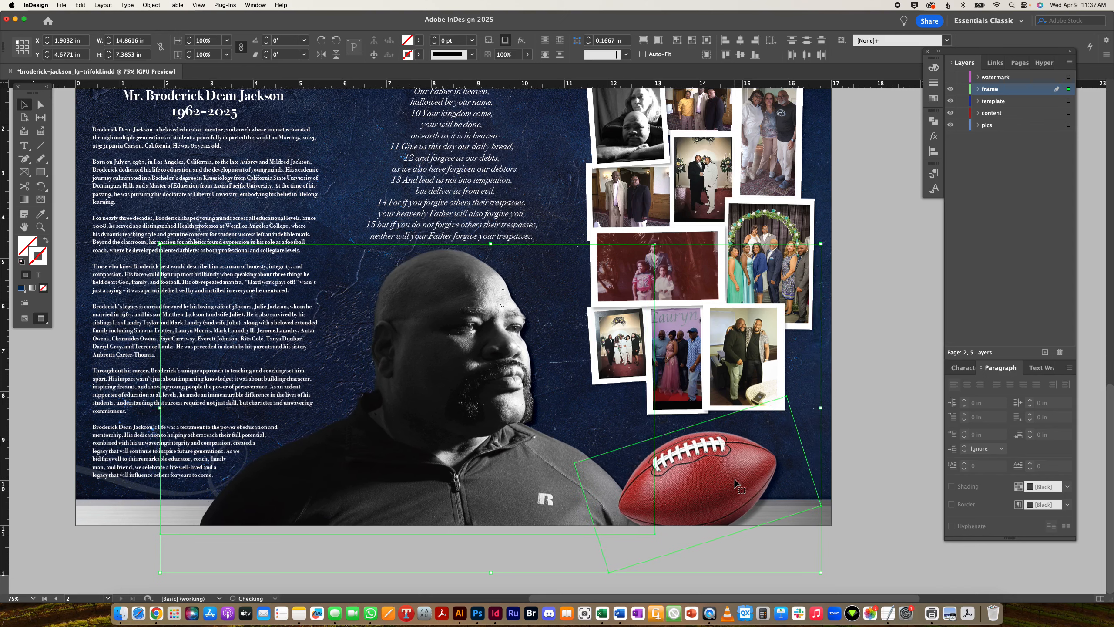
pyautogui.press('Right')
pyautogui.press('Right')
pyautogui.press('Right')
pyautogui.press('Right')
pyautogui.press('Right')
pyautogui.press('Right')
pyautogui.press('Right')
pyautogui.press('Right')
pyautogui.press('Right')
pyautogui.press('Right')
pyautogui.press('Right')
pyautogui.press('Right')
pyautogui.press('Right')
pyautogui.press('Right')
pyautogui.press('Right')
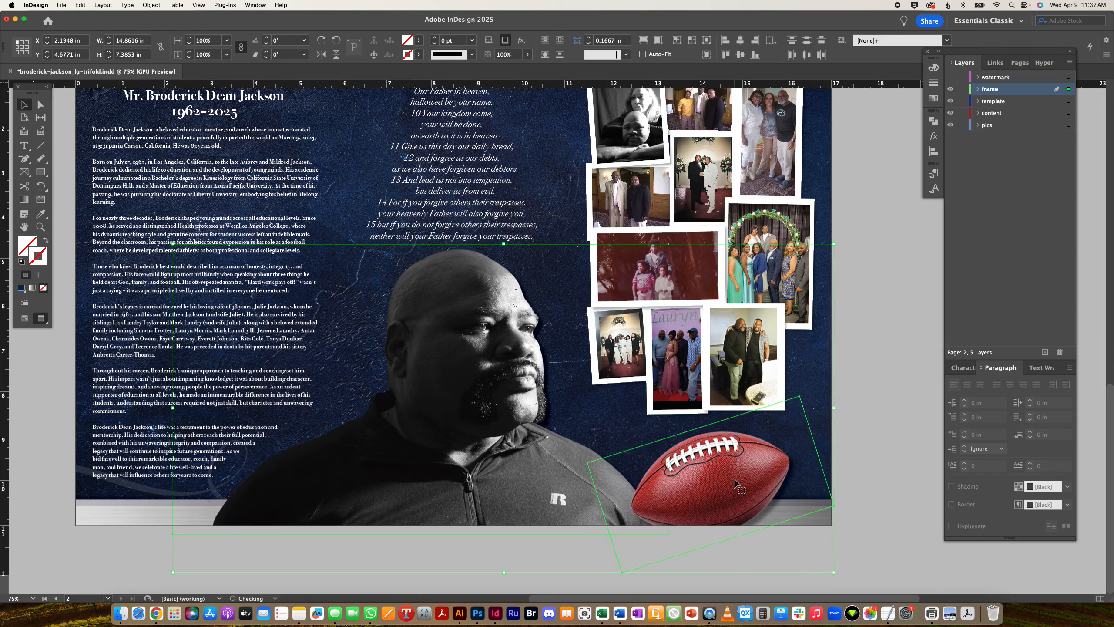
pyautogui.press('Right')
pyautogui.hscroll(-1, 370, 559)
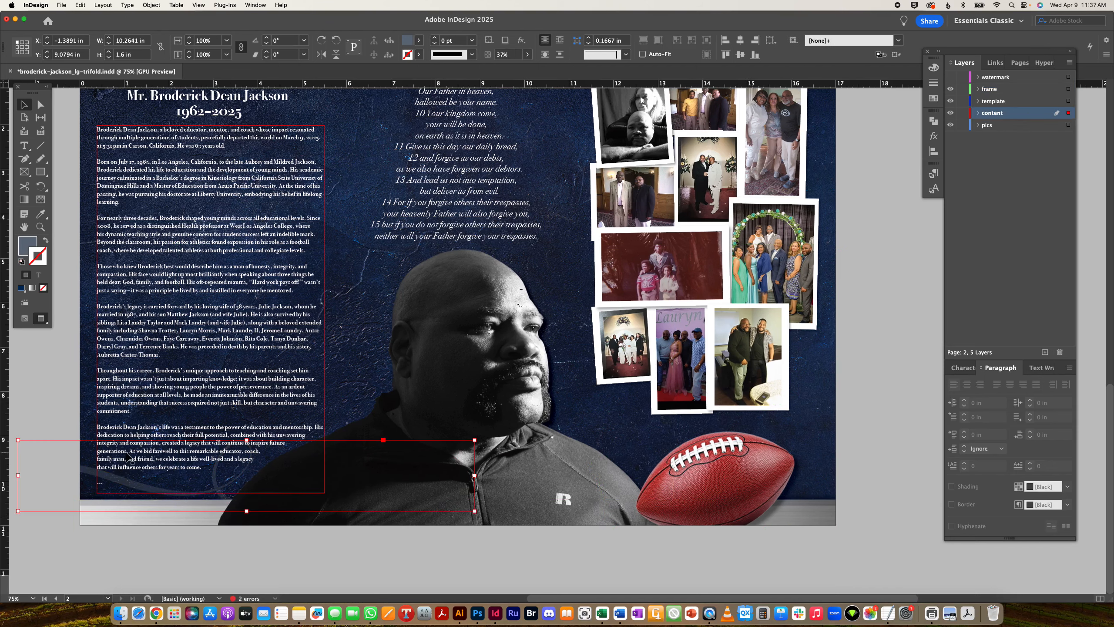
# - Delete the chatbot's leftover question lines from the end of the obituary
pyautogui.click(114, 478)
pyautogui.doubleClick(112, 474)
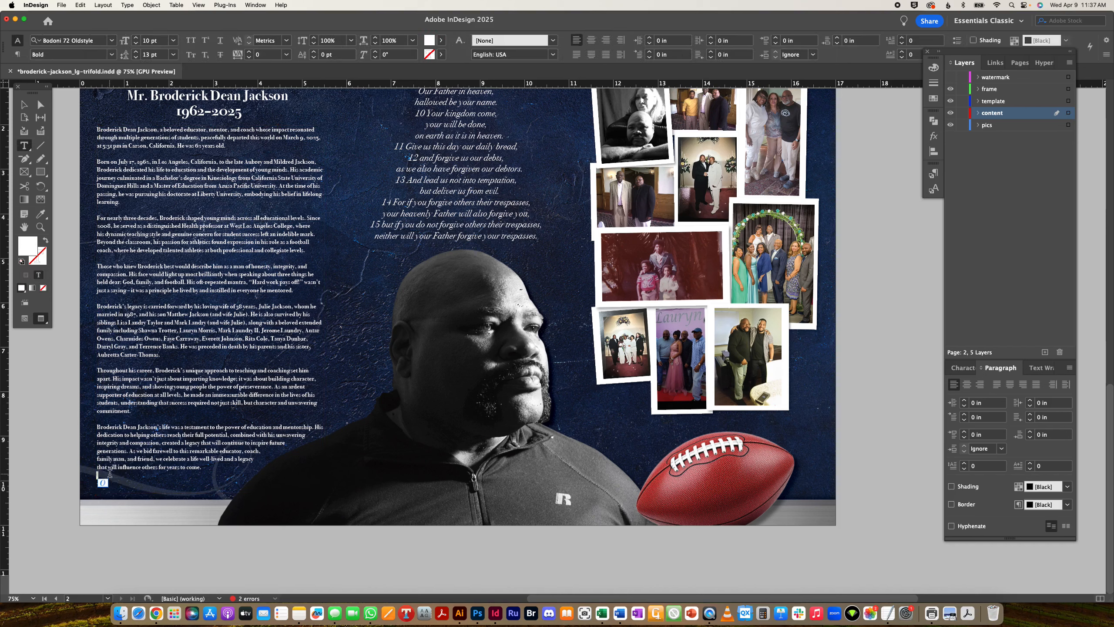
pyautogui.press('super+v')
pyautogui.tripleClick(123, 483)
pyautogui.press('BackSpace')
pyautogui.tripleClick(123, 482)
pyautogui.press('BackSpace')
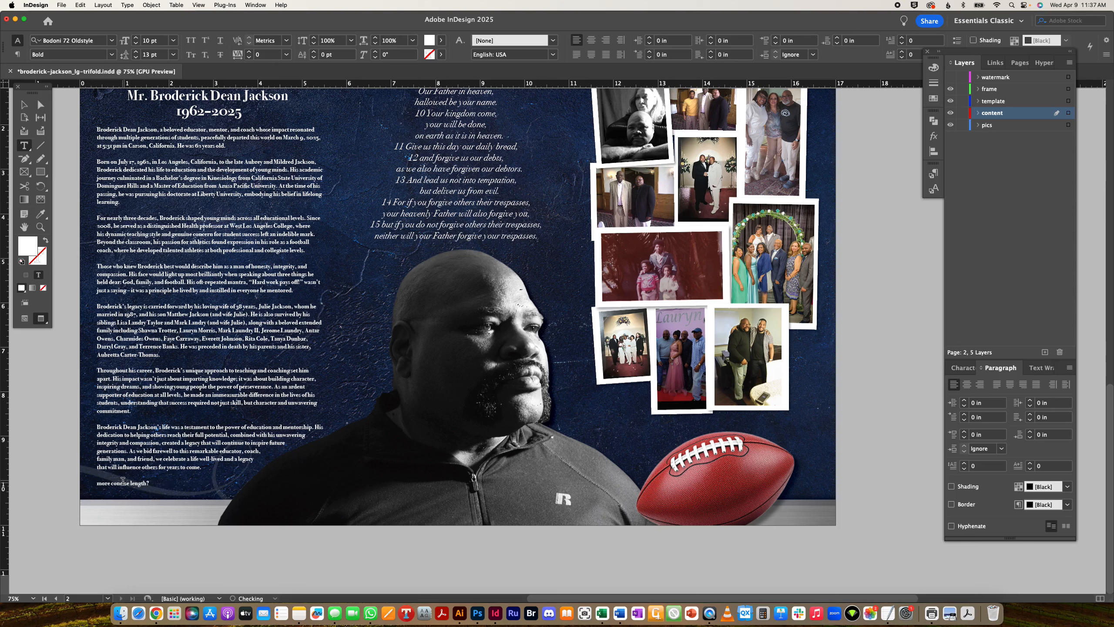
pyautogui.tripleClick(123, 481)
pyautogui.press('BackSpace')
# - Send Penn the note saving the legacy-ending obituary style to Brain AI
pyautogui.click(23, 104)
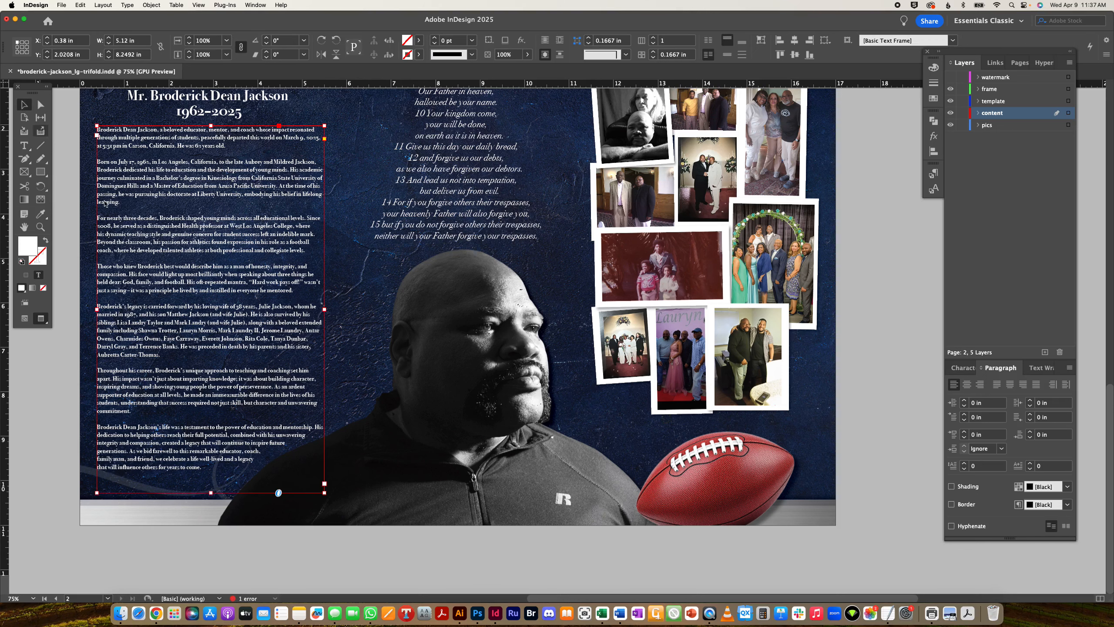
pyautogui.click(156, 614)
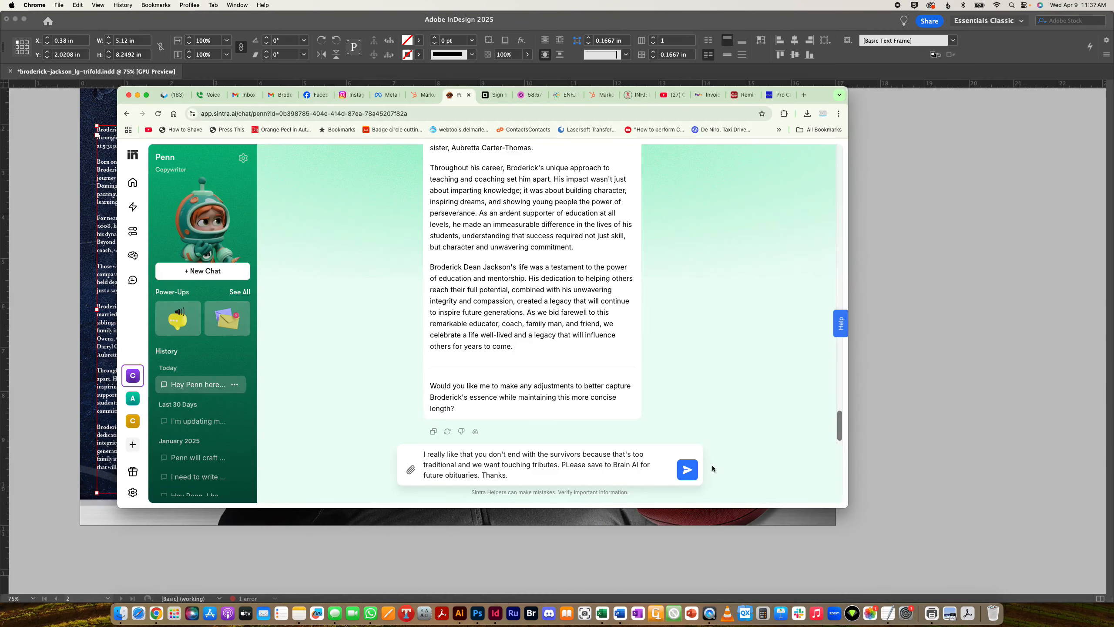
pyautogui.click(684, 470)
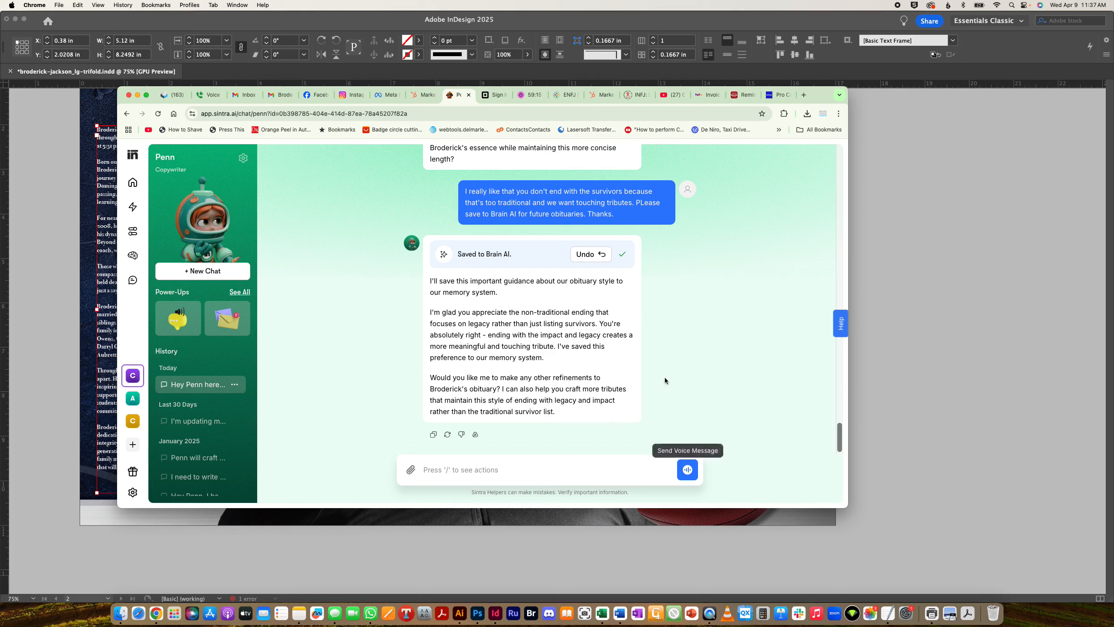
pyautogui.click(609, 556)
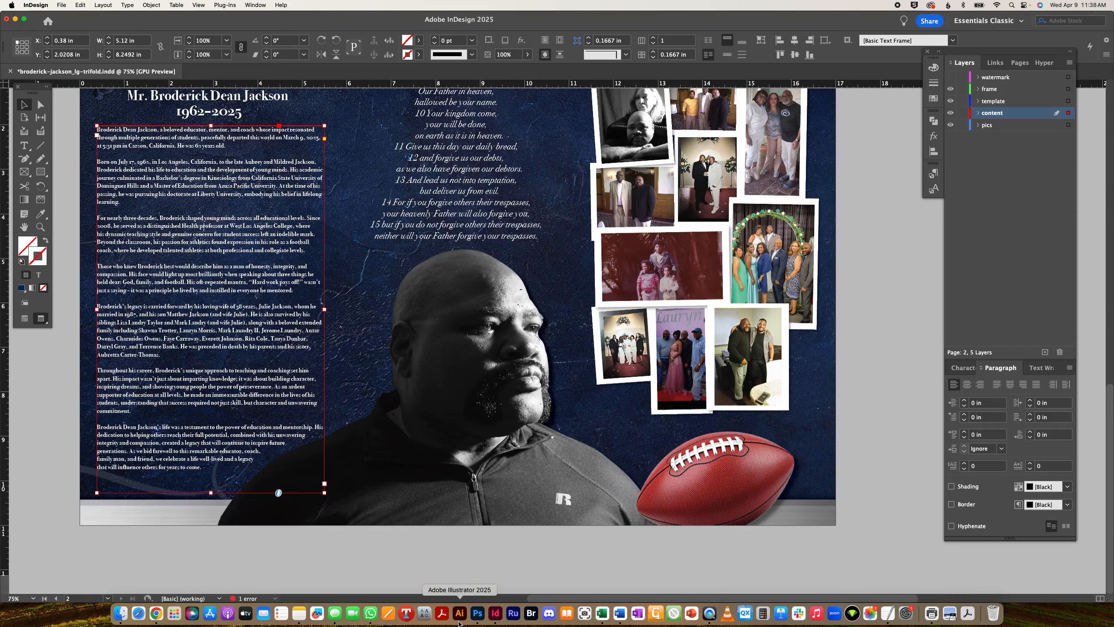
# - Open ck_logo_proportions_7-24.ai from Illustrator's recent files
pyautogui.press('Tab')
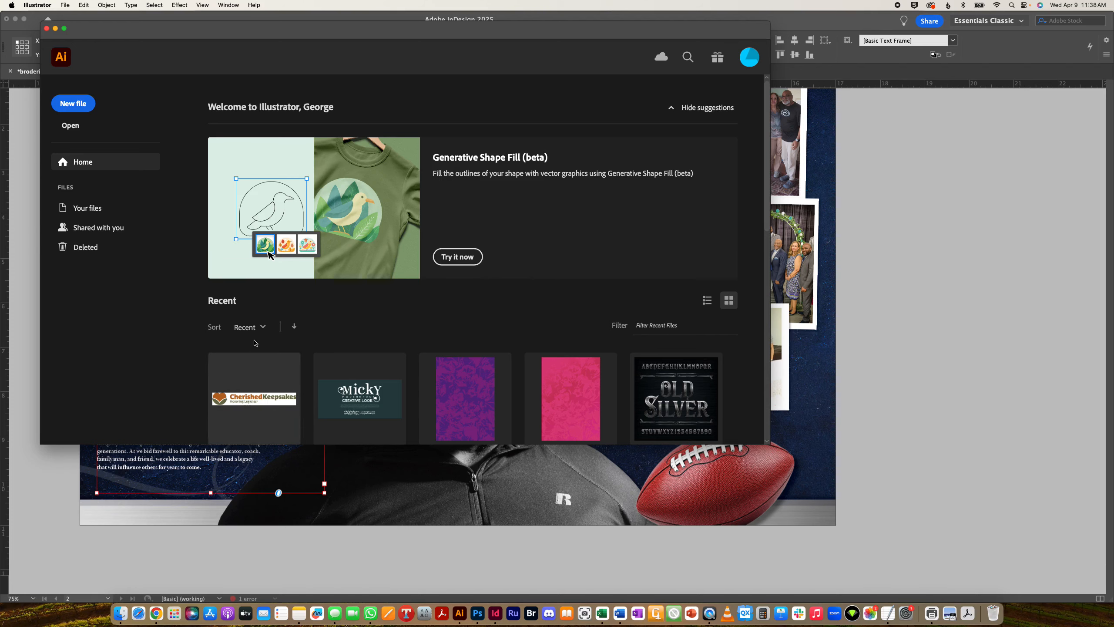
pyautogui.scroll(-10, 255, 345)
pyautogui.scroll(10, 255, 346)
pyautogui.scroll(-1, 224, 417)
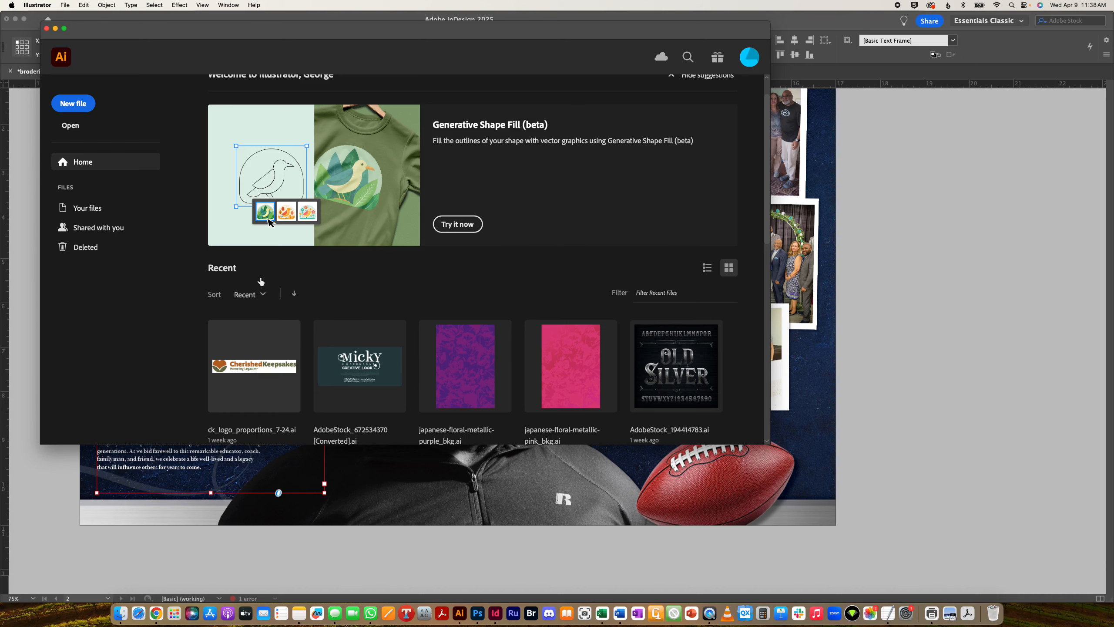
pyautogui.click(241, 324)
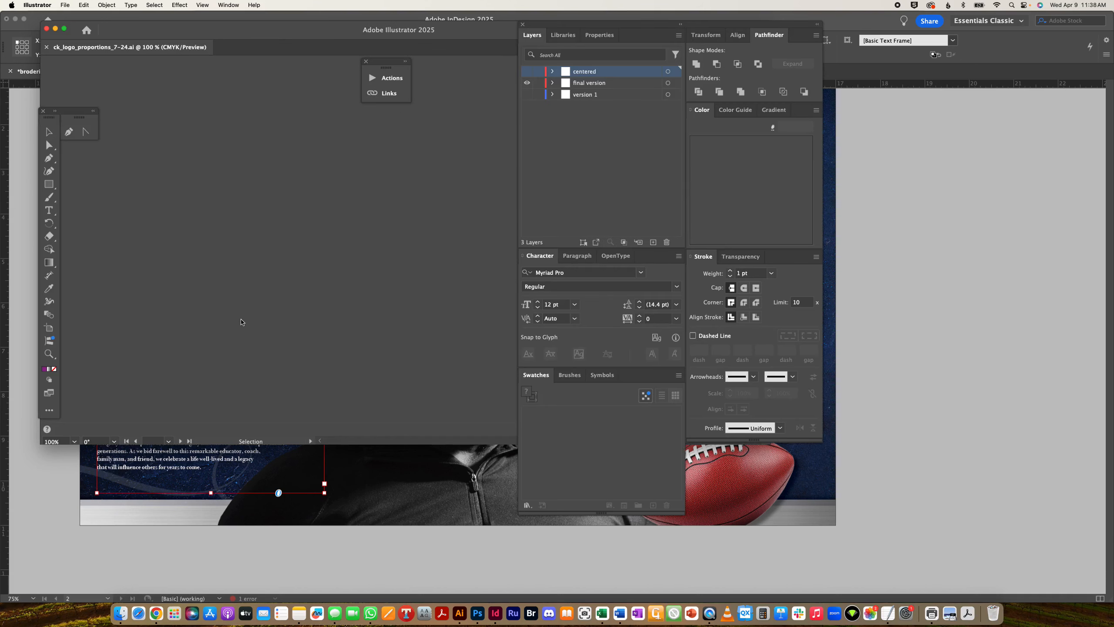
# - Select and copy the Cherished Keepsakes heart icon, then return to InDesign
pyautogui.moveTo(157, 192); pyautogui.dragTo(245, 289)
pyautogui.press('super+c')
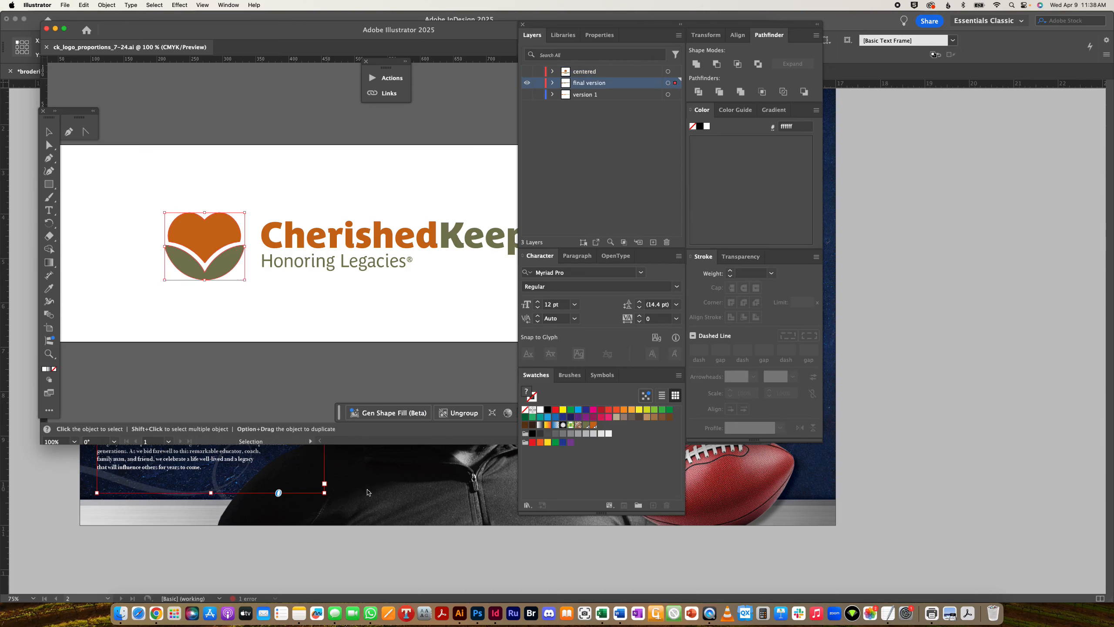
pyautogui.click(394, 490)
pyautogui.scroll(4, 503, 237)
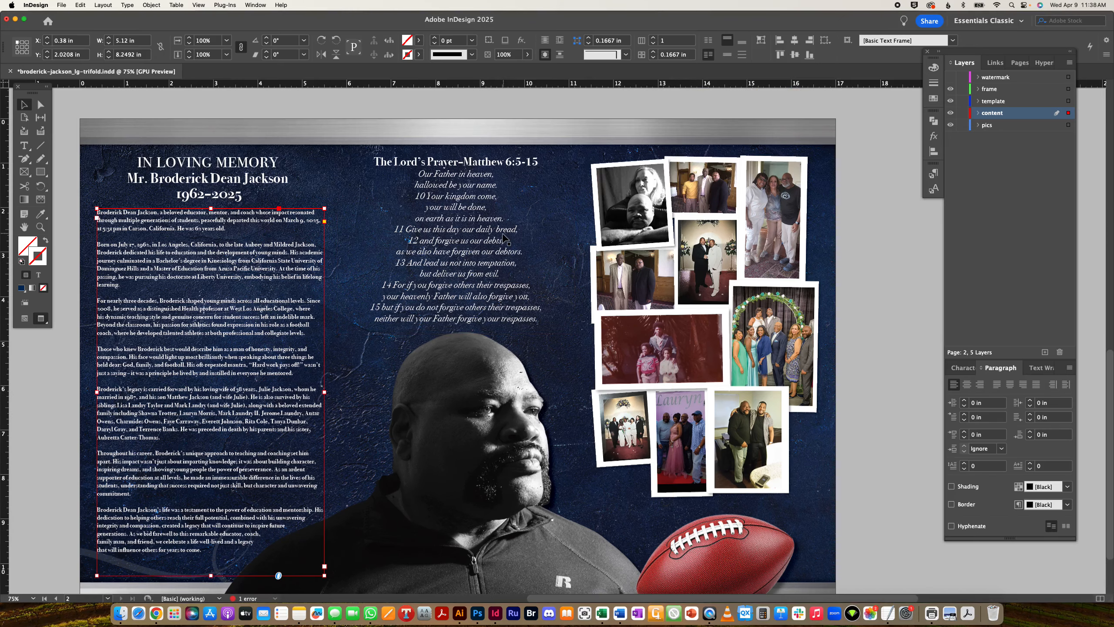
# - Paste the heart icon under the Design & Print credit and shrink it to about a third
pyautogui.scroll(8, 504, 237)
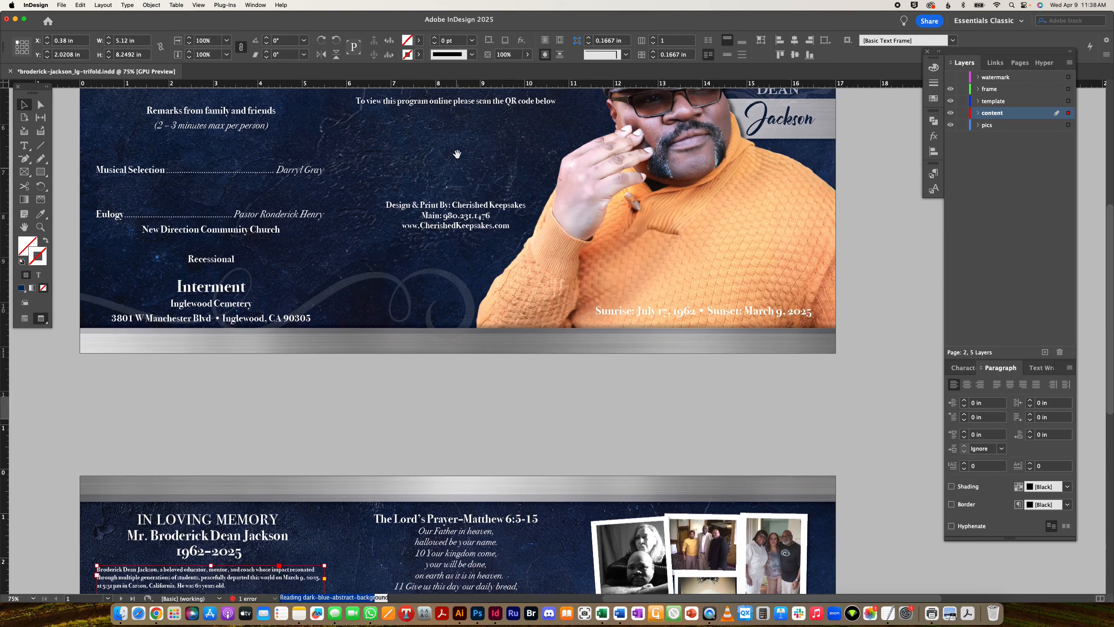
pyautogui.moveTo(460, 108); pyautogui.dragTo(435, 303)
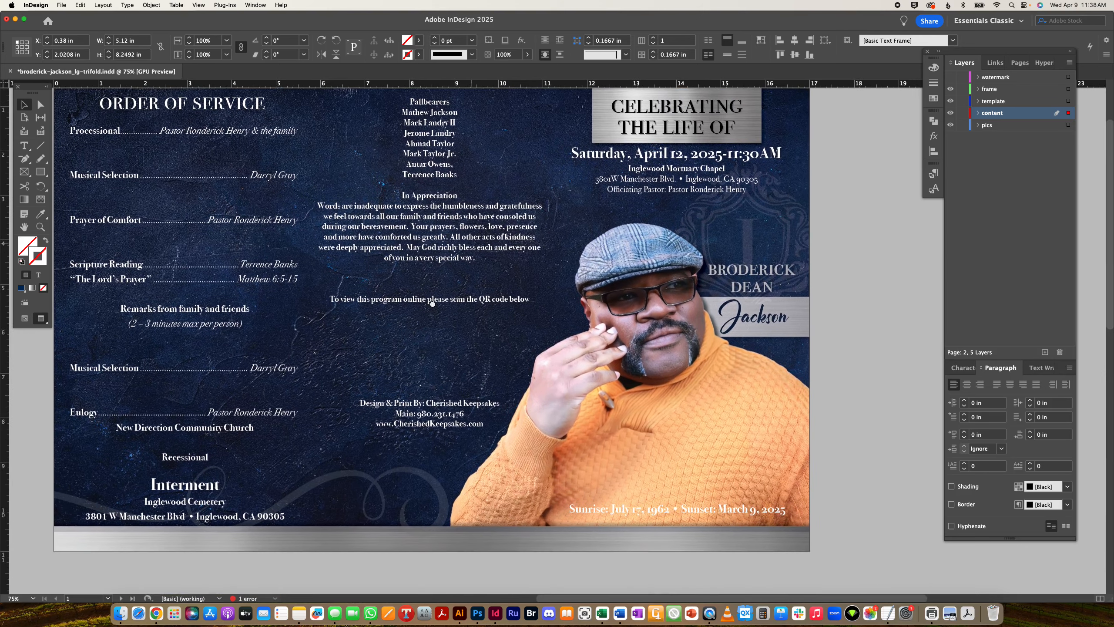
pyautogui.click(844, 411)
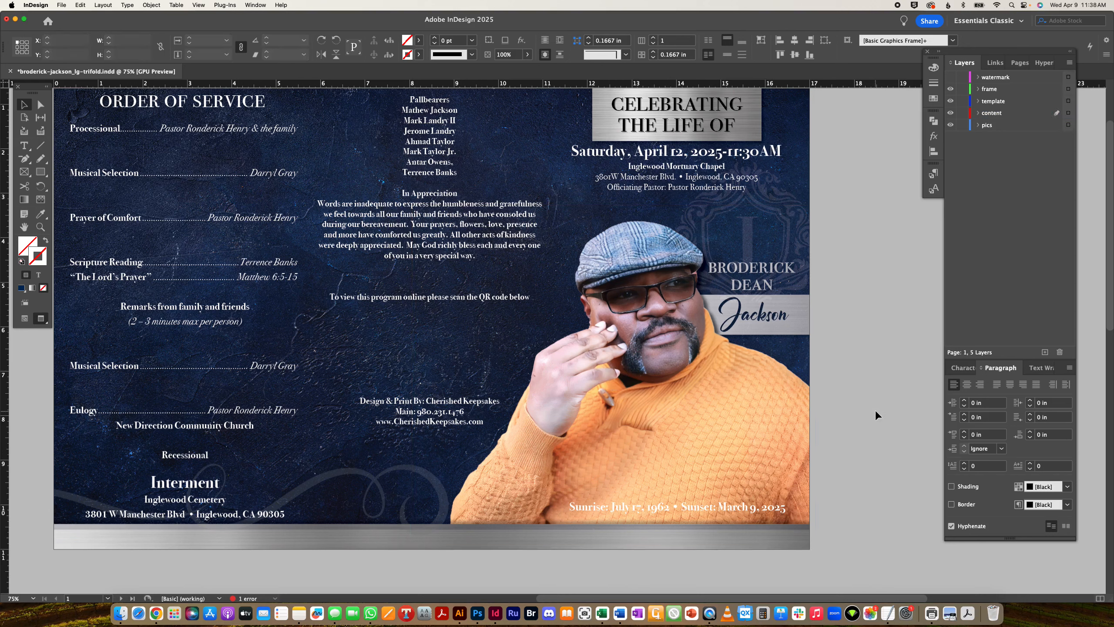
pyautogui.press('super+v')
pyautogui.moveTo(551, 340); pyautogui.dragTo(431, 456)
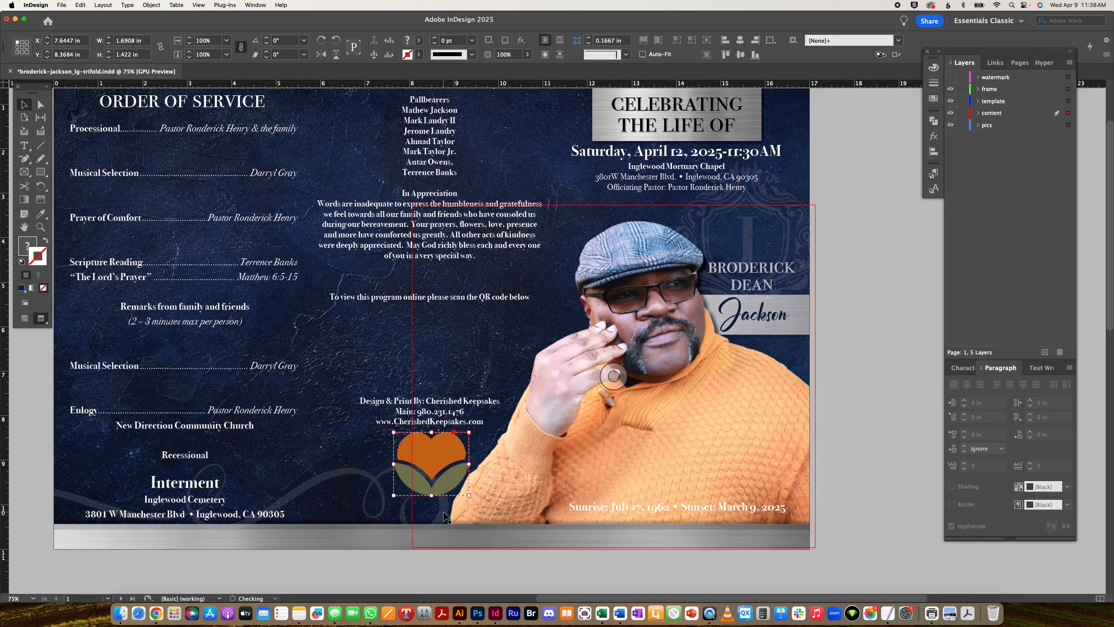
pyautogui.moveTo(433, 497); pyautogui.dragTo(430, 459)
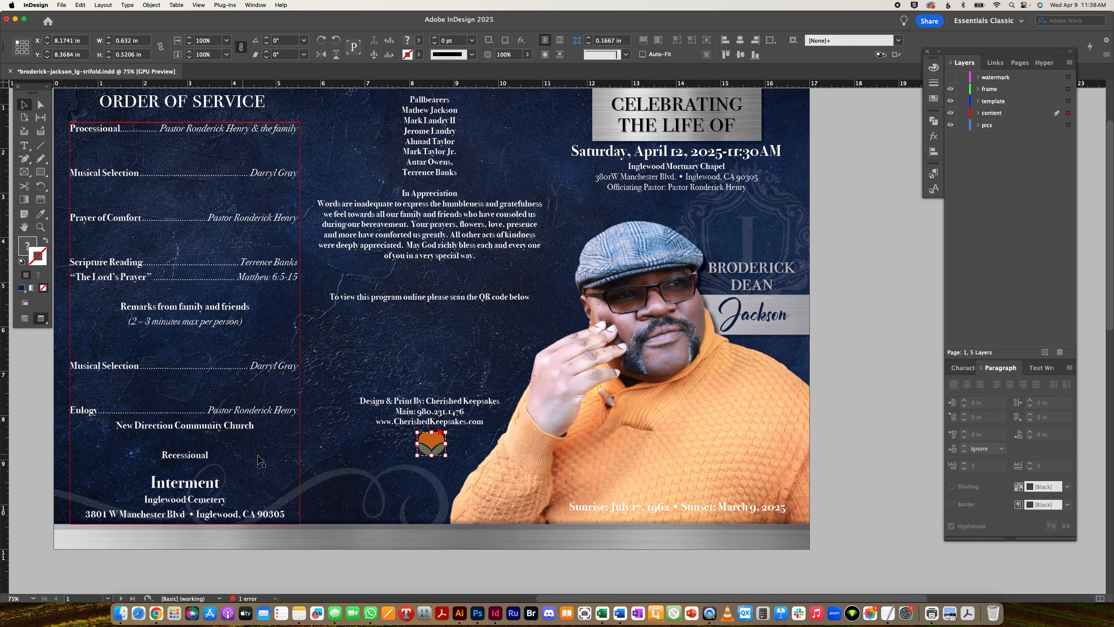
pyautogui.click(458, 613)
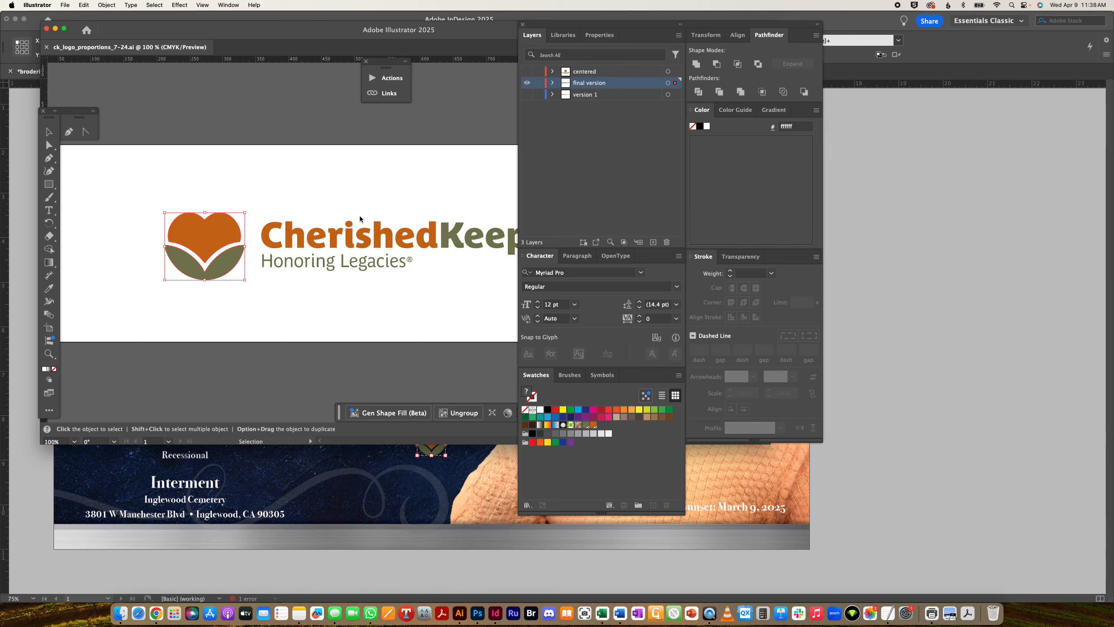
# - Open the vecteezy vintage alphabet .ai file from the dashing folder
pyautogui.press('super+o')
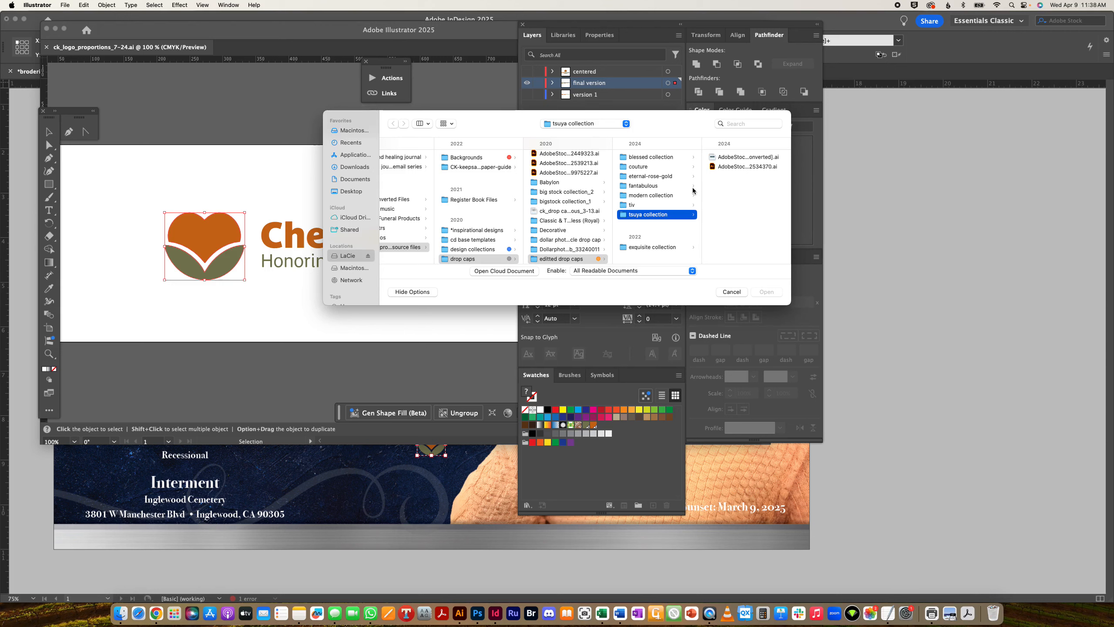
pyautogui.scroll(-5, 658, 179)
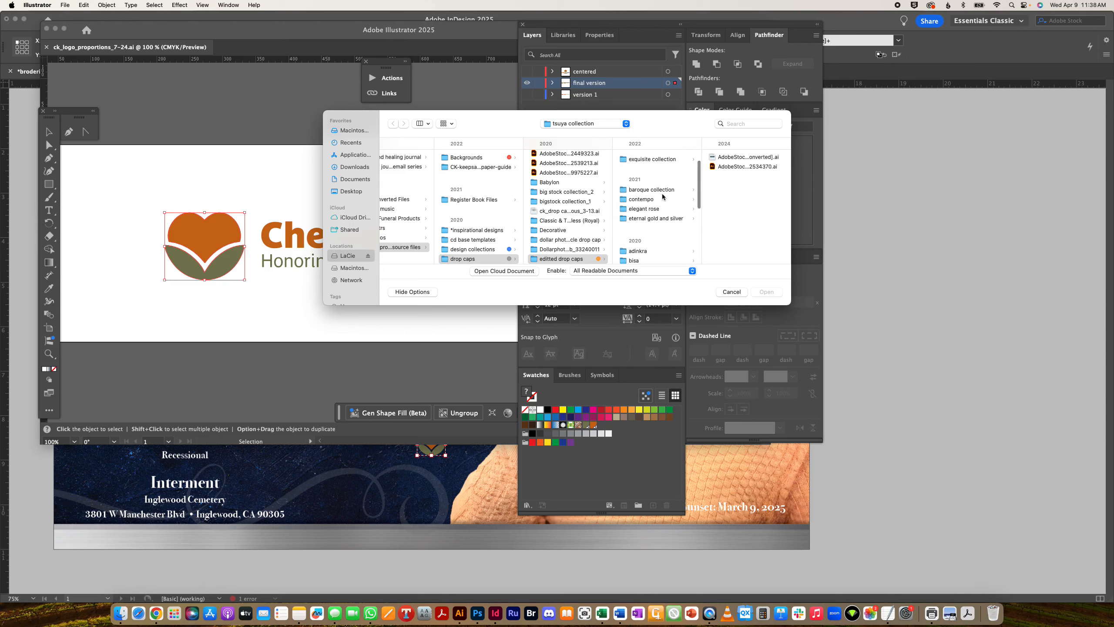
pyautogui.scroll(-5, 663, 197)
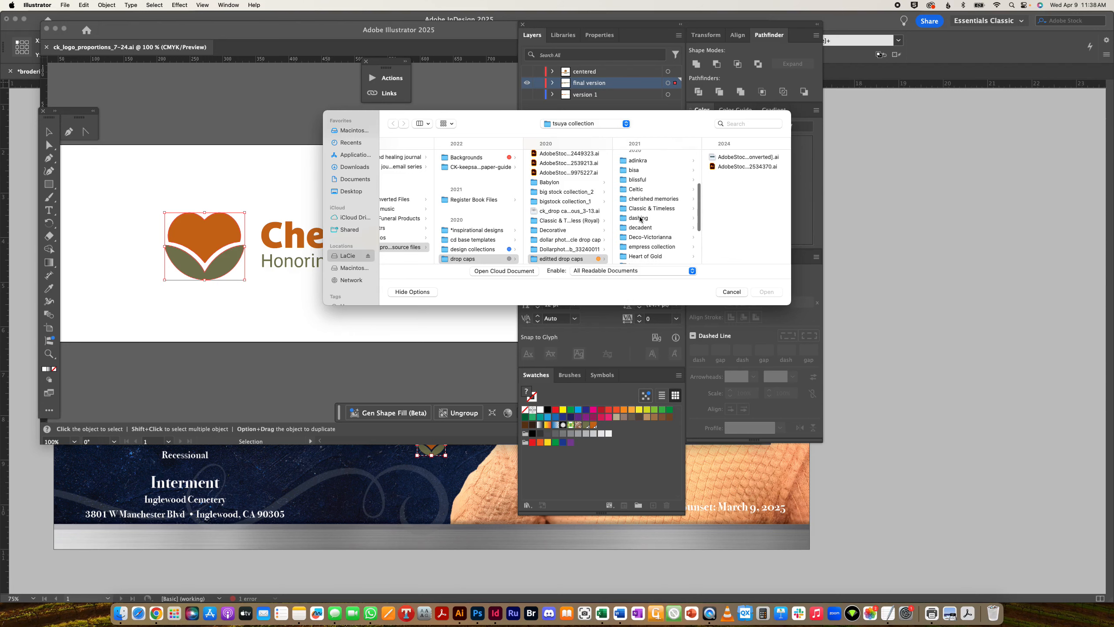
pyautogui.click(639, 218)
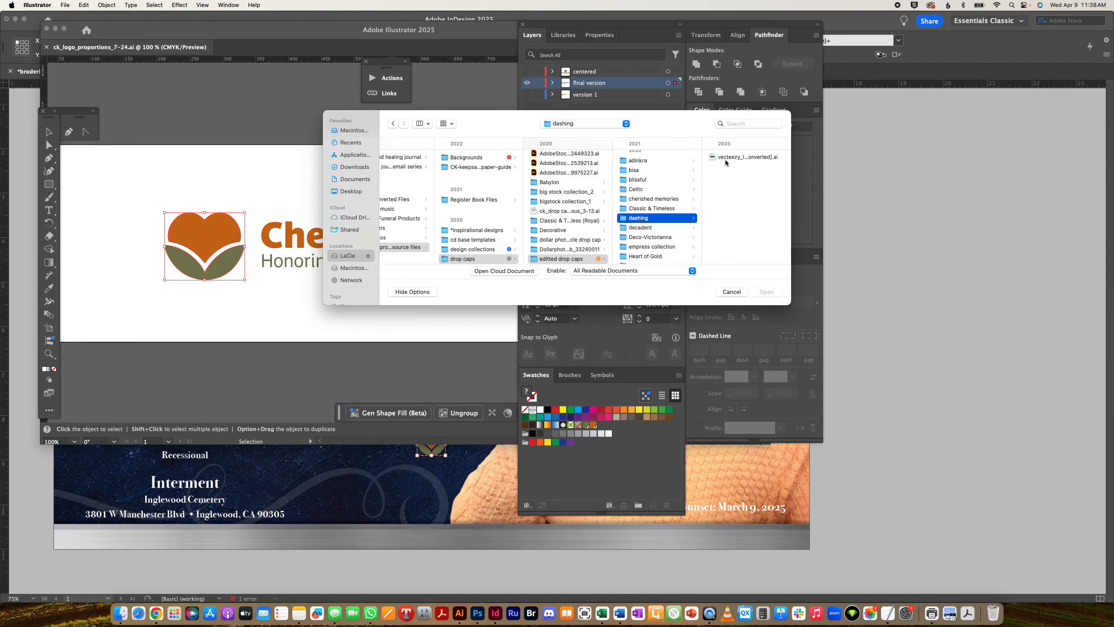
pyautogui.click(726, 161)
pyautogui.doubleClick(725, 161)
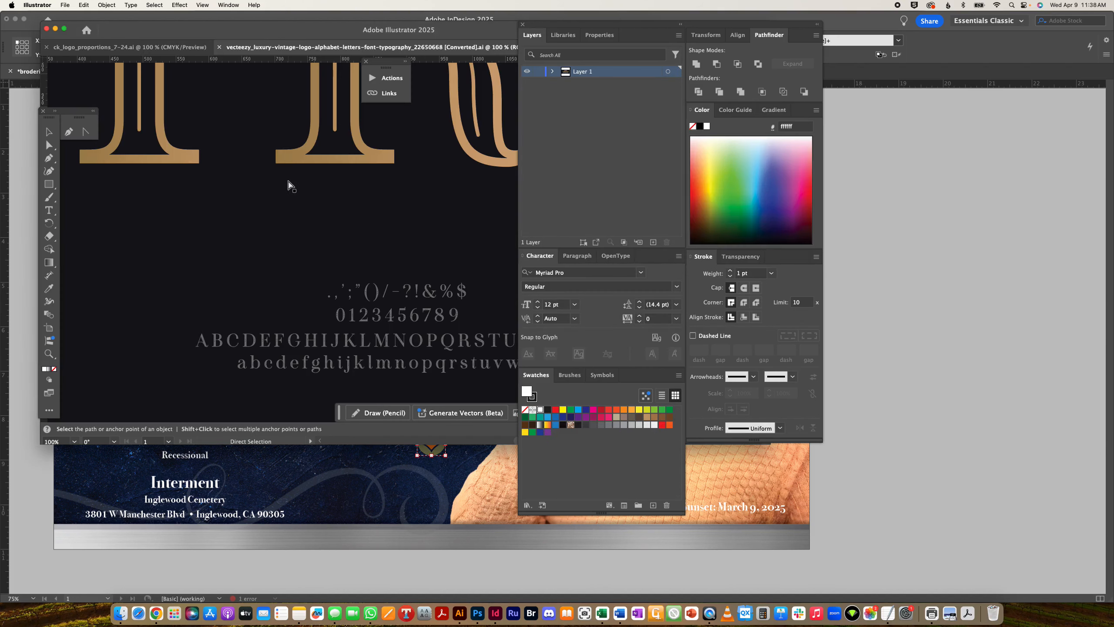
# - Inspect the ornate gold letters at full-artboard and 100% zoom, then return to InDesign
pyautogui.press('super+0')
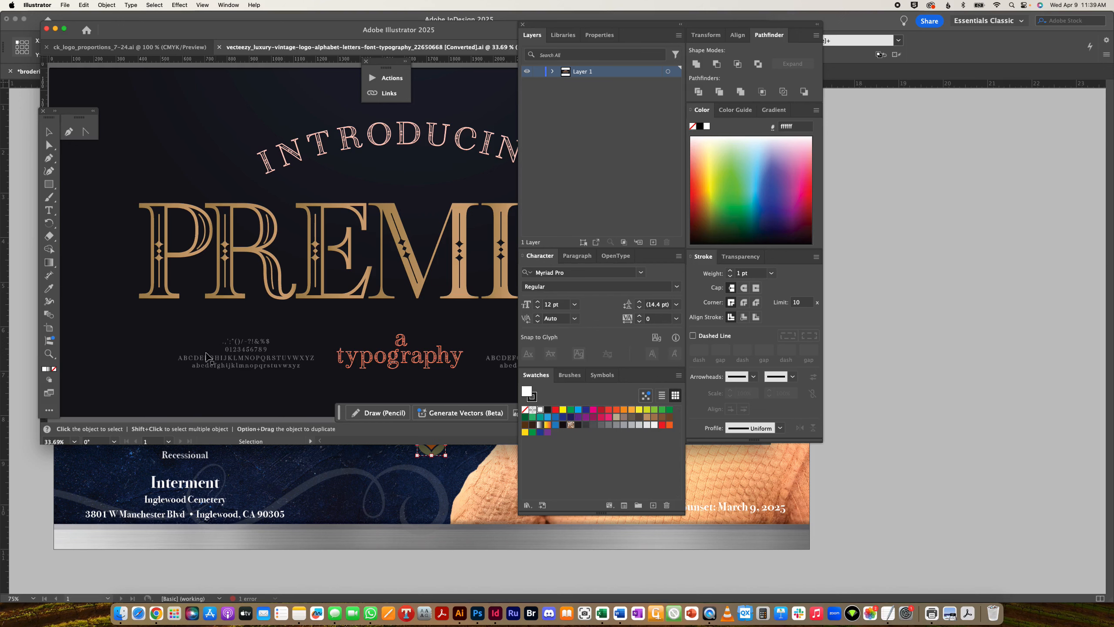
pyautogui.press('super+1')
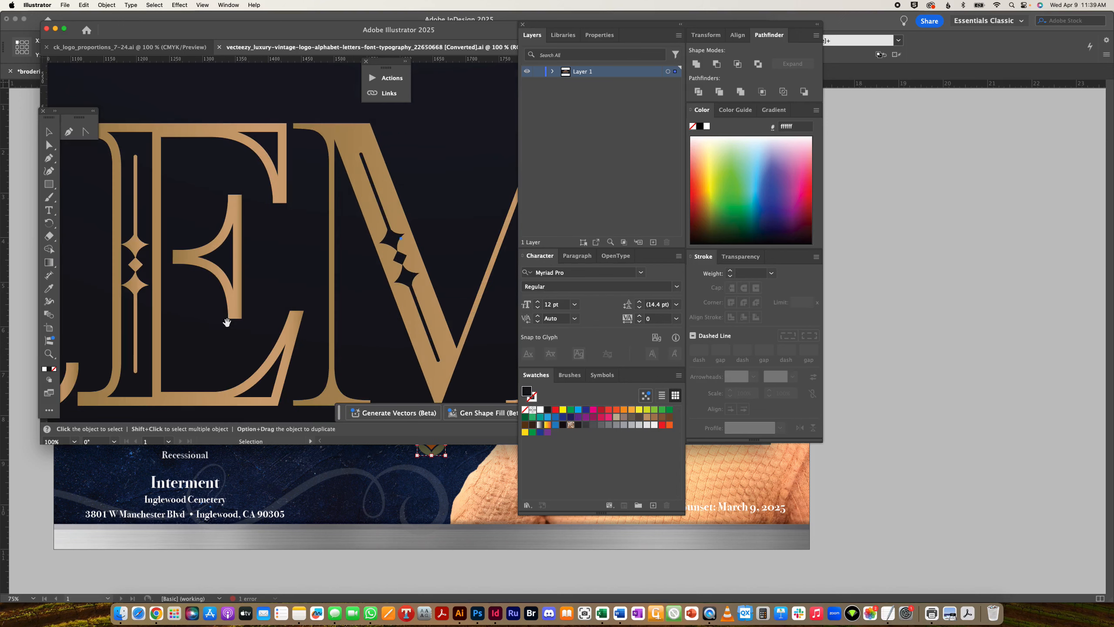
pyautogui.scroll(-10, 227, 322)
pyautogui.hscroll(-10, 226, 322)
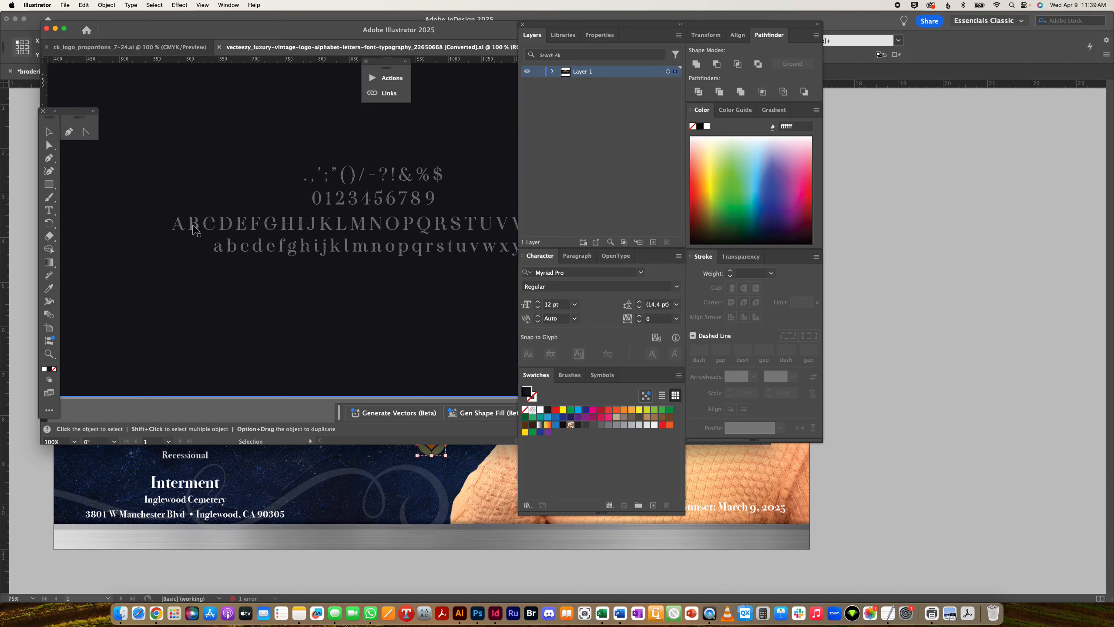
pyautogui.click(342, 473)
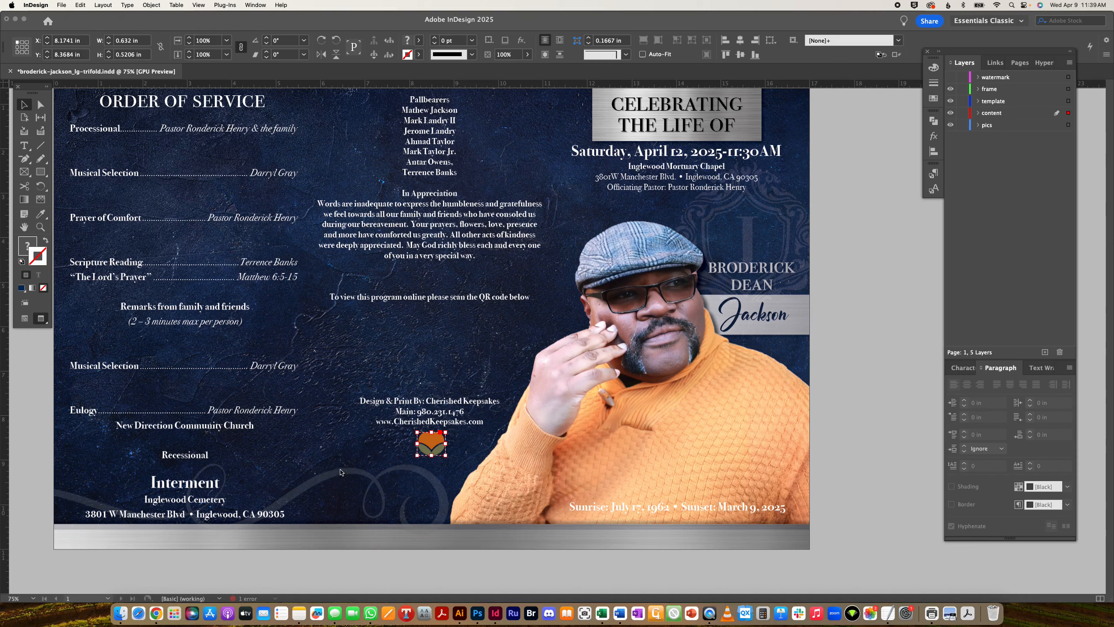
# - Enlarge the ornate B, place it at the obituary start, and fill it with white
pyautogui.scroll(-10, 342, 473)
pyautogui.hscroll(-5, 308, 351)
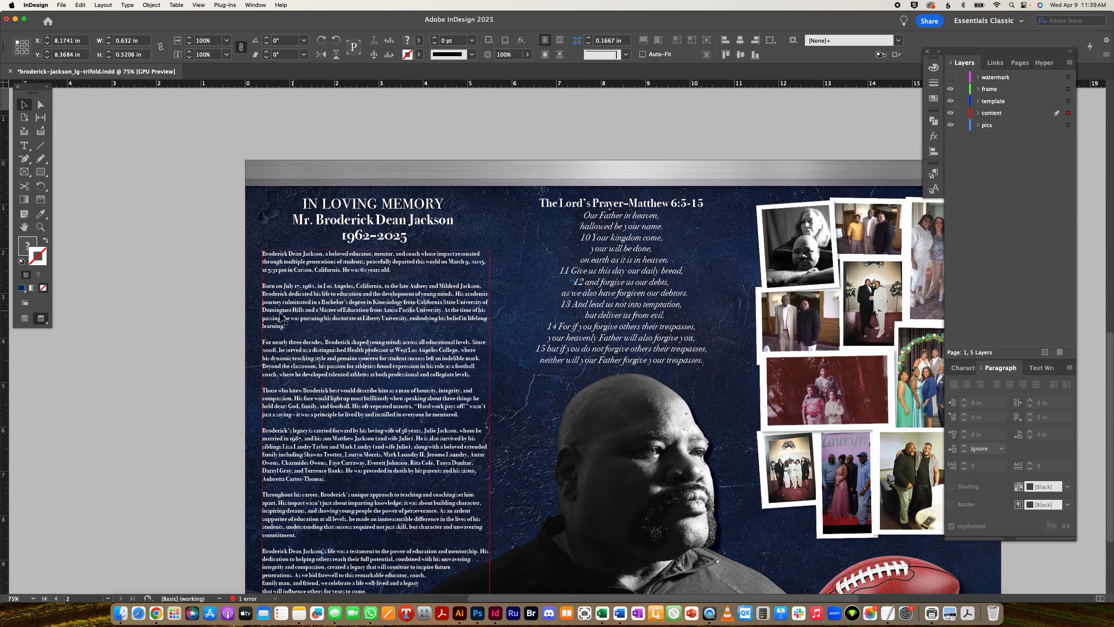
pyautogui.click(557, 352)
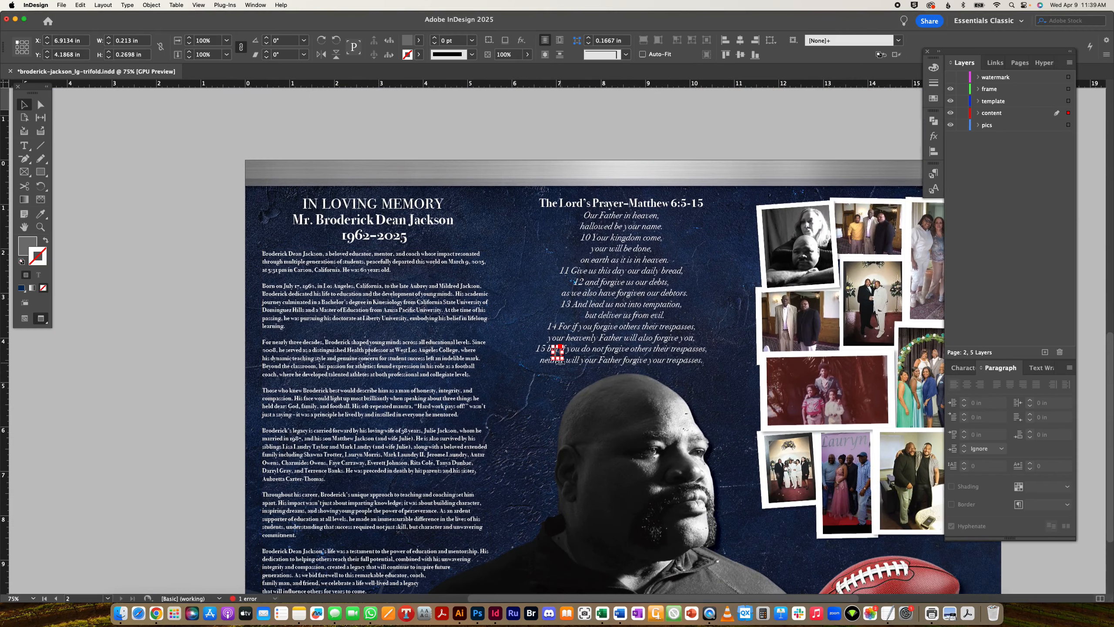
pyautogui.moveTo(562, 361); pyautogui.dragTo(269, 268)
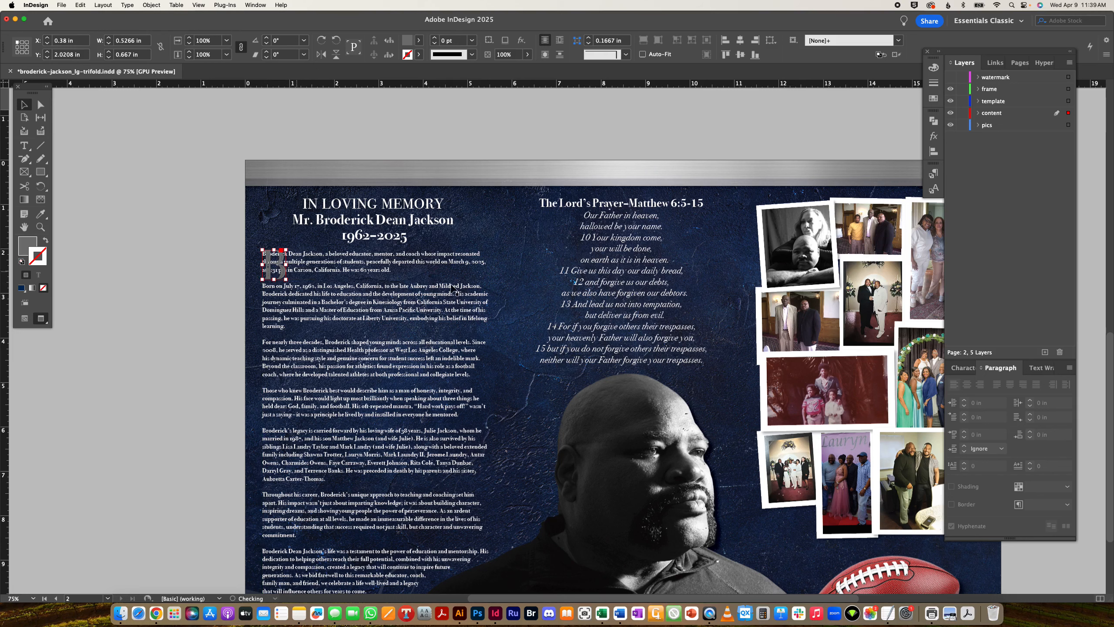
pyautogui.click(934, 98)
pyautogui.click(803, 80)
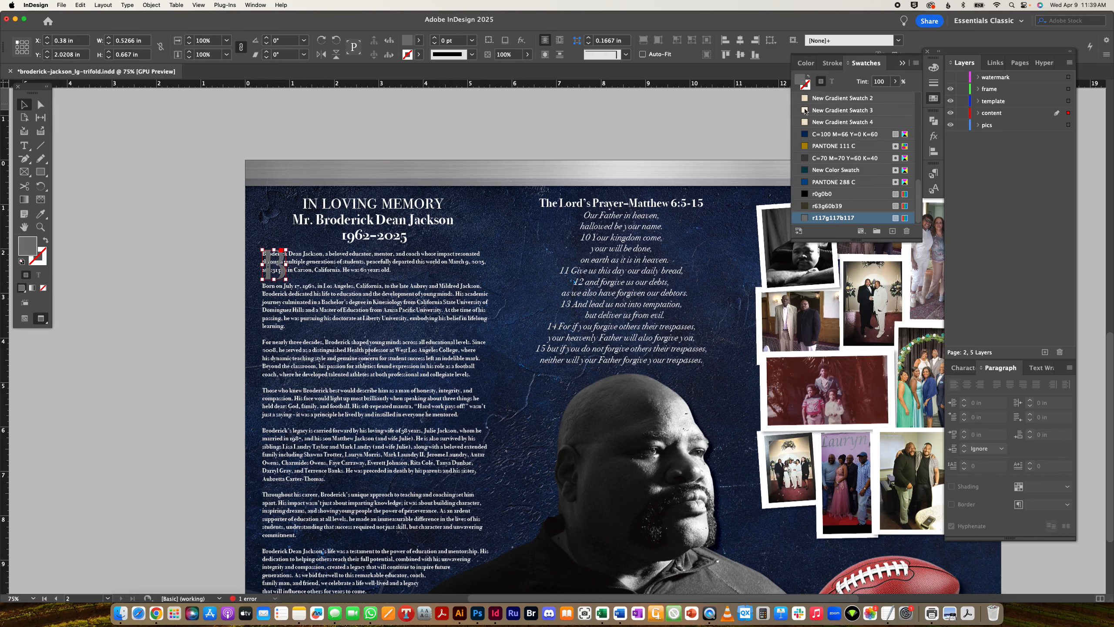
pyautogui.scroll(10, 807, 121)
pyautogui.click(822, 121)
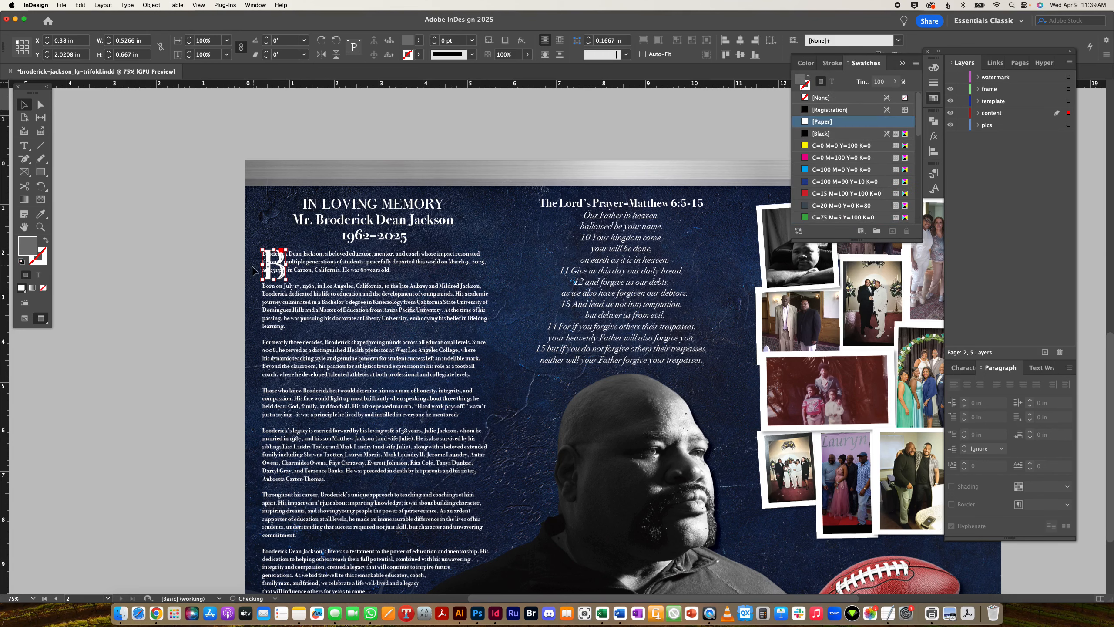
# - Set a tab stop at about 0.57 in for all the obituary text
pyautogui.press('super+2')
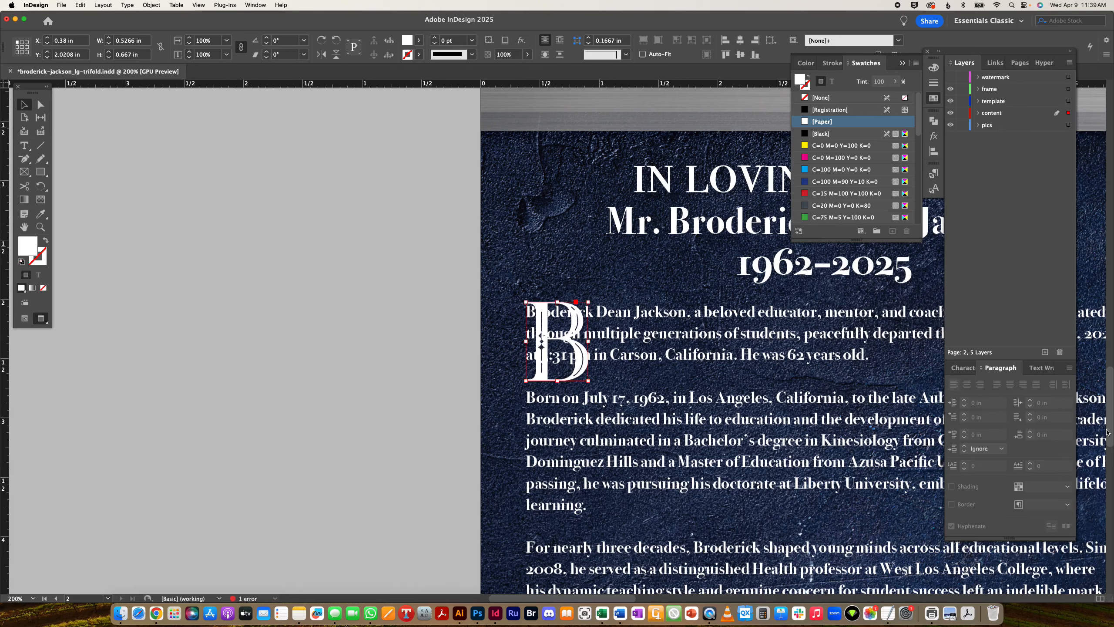
pyautogui.doubleClick(715, 340)
pyautogui.press('super+a')
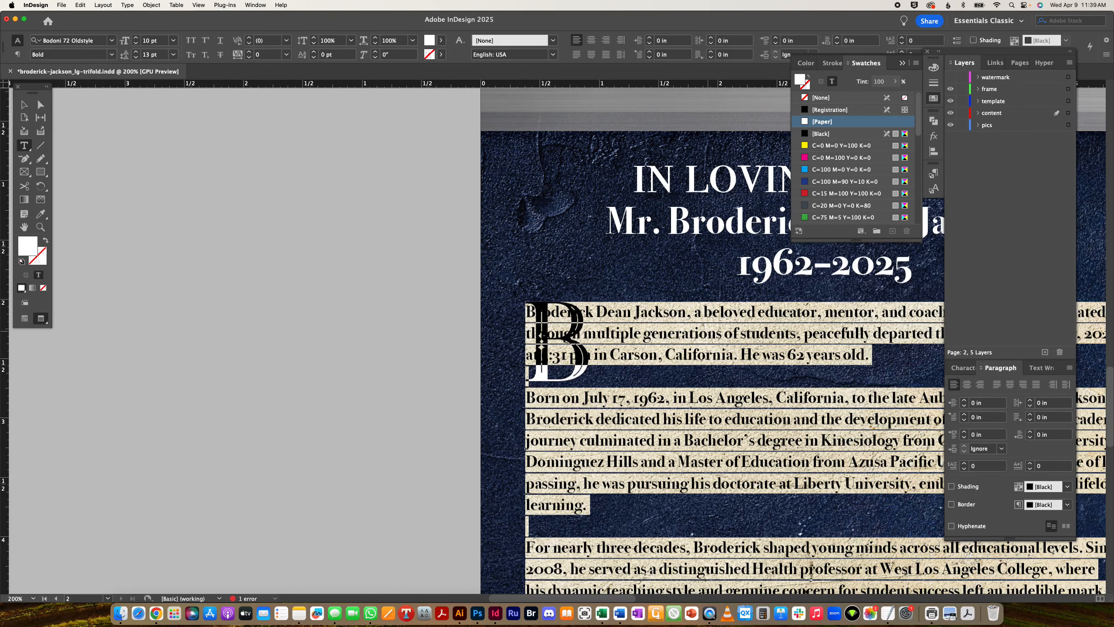
pyautogui.press('shift+super+t')
pyautogui.moveTo(610, 287); pyautogui.dragTo(596, 288)
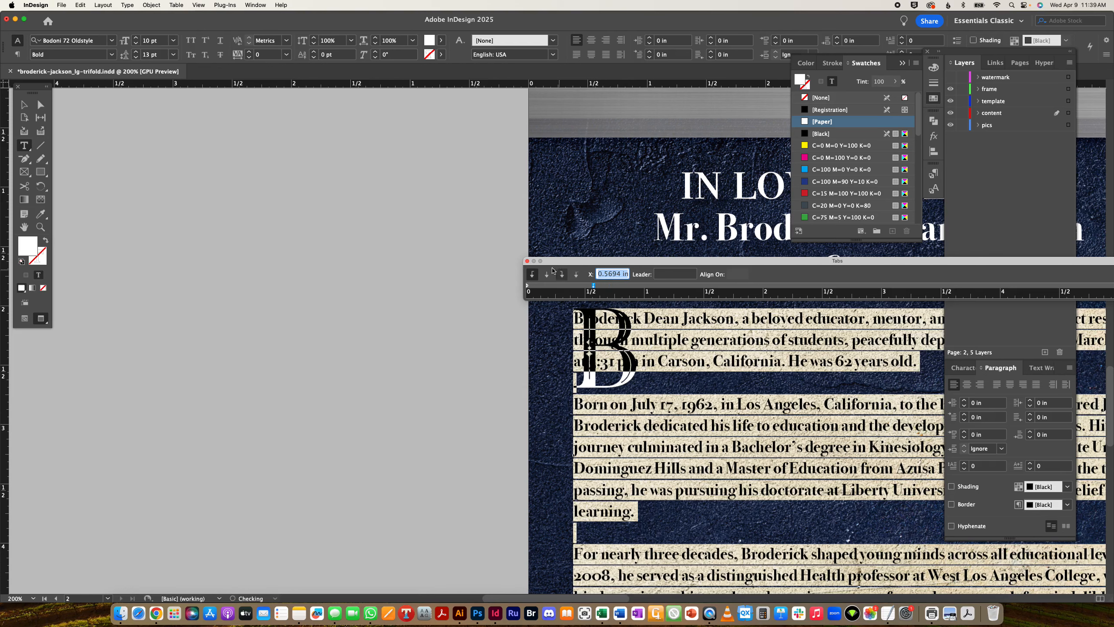
pyautogui.click(527, 261)
# - Delete the duplicate typed B and tab-indent the first three lines past the drop cap
pyautogui.press('Tab')
pyautogui.press('Delete')
pyautogui.press('Down')
pyautogui.press('Left')
pyautogui.press('Left')
pyautogui.press('Left')
pyautogui.press('Left')
pyautogui.press('Left')
pyautogui.press('Left')
pyautogui.press('Left')
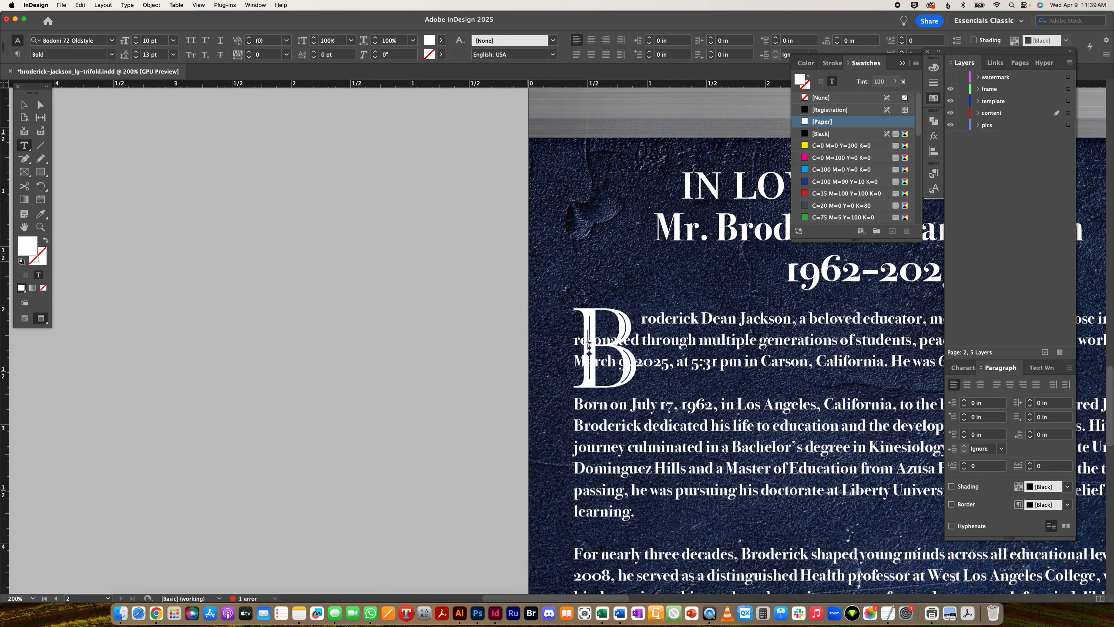
pyautogui.press('Tab')
pyautogui.press('Left')
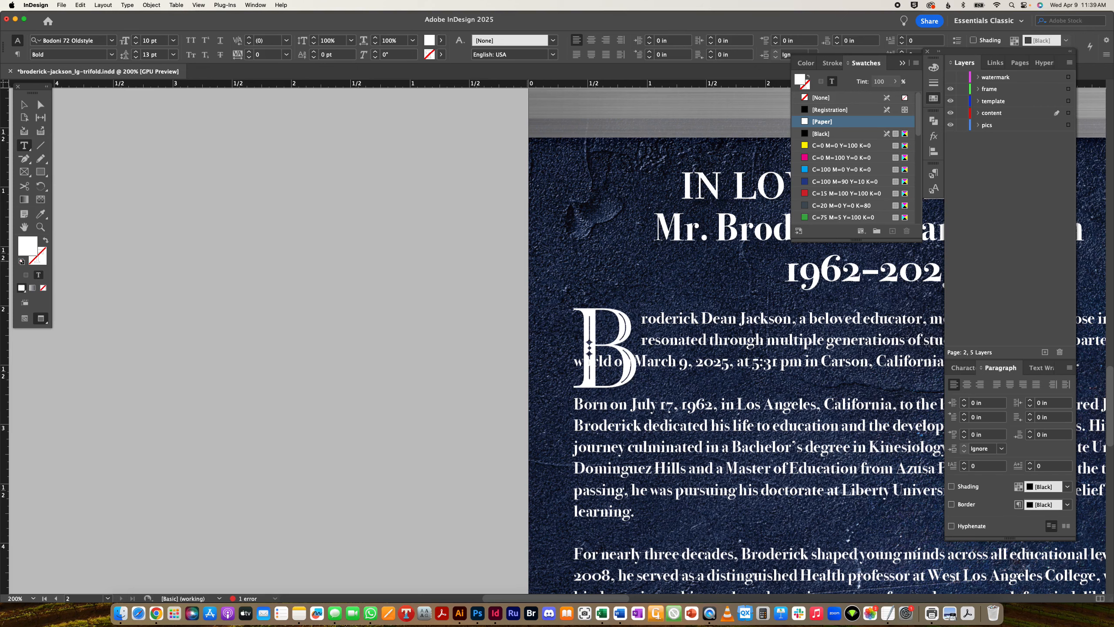
pyautogui.press('Left')
pyautogui.press('Left')
pyautogui.press('Left')
pyautogui.press('Left')
pyautogui.press('Left')
pyautogui.press('Tab')
pyautogui.press('super+0')
pyautogui.scroll(5, 595, 368)
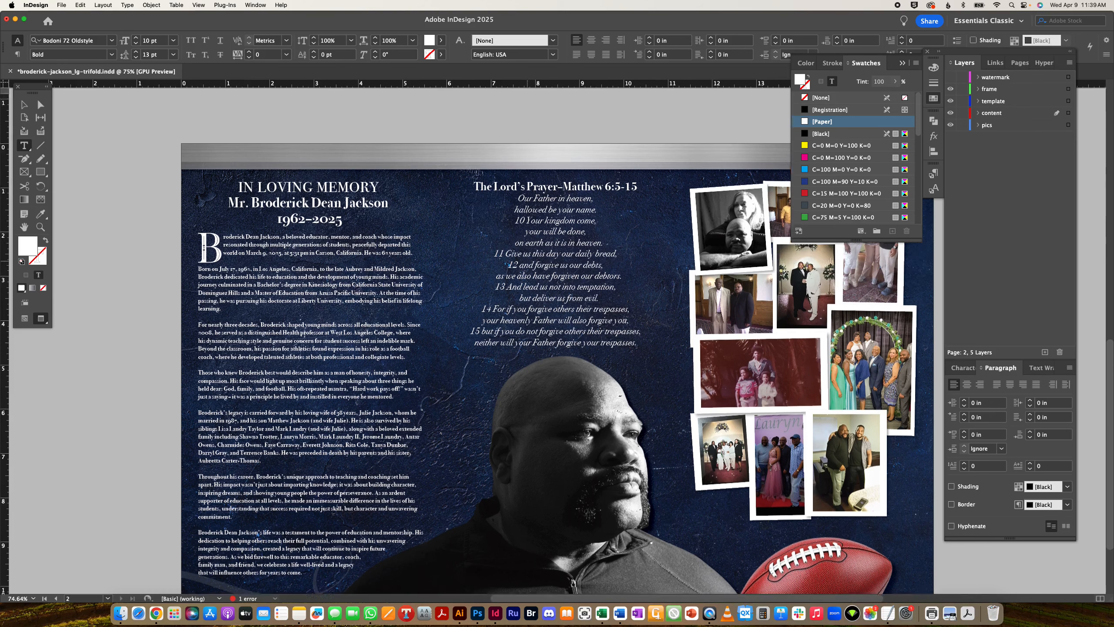
# - Nudge the obituary text frame up 1 pt and deselect it
pyautogui.scroll(-3, 595, 369)
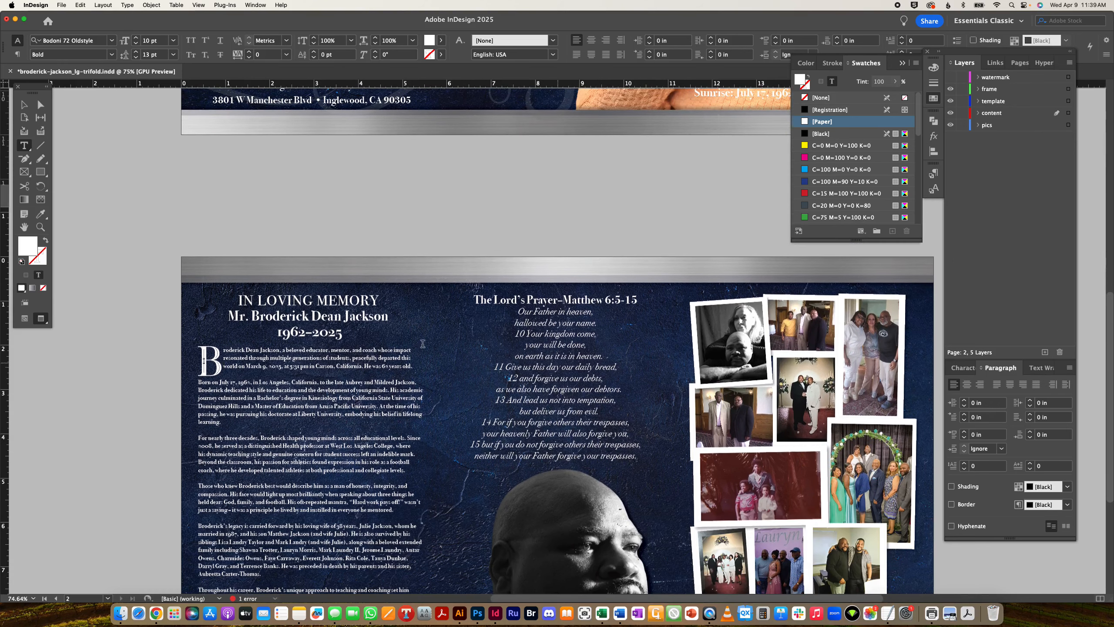
pyautogui.scroll(1, 106, 147)
pyautogui.click(24, 106)
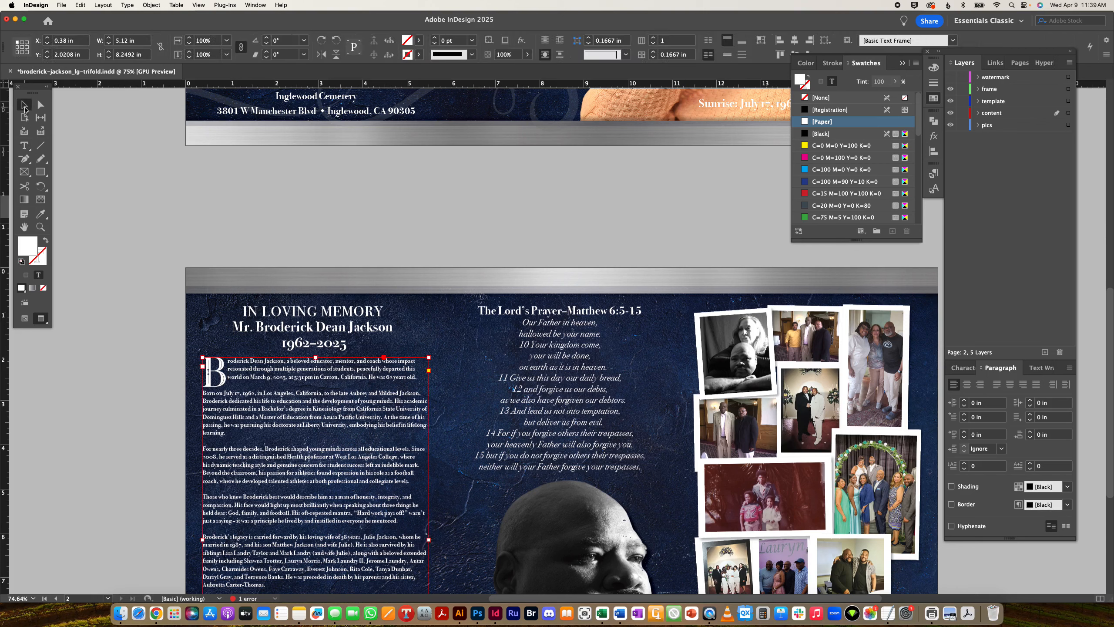
pyautogui.press('Up')
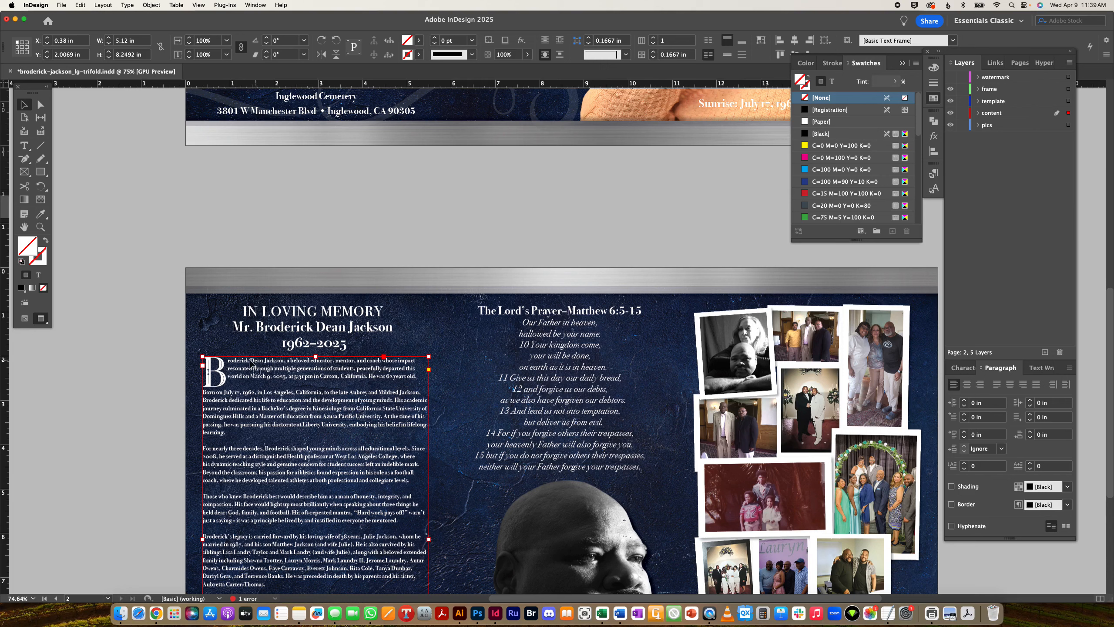
pyautogui.click(151, 394)
pyautogui.scroll(-5, 420, 398)
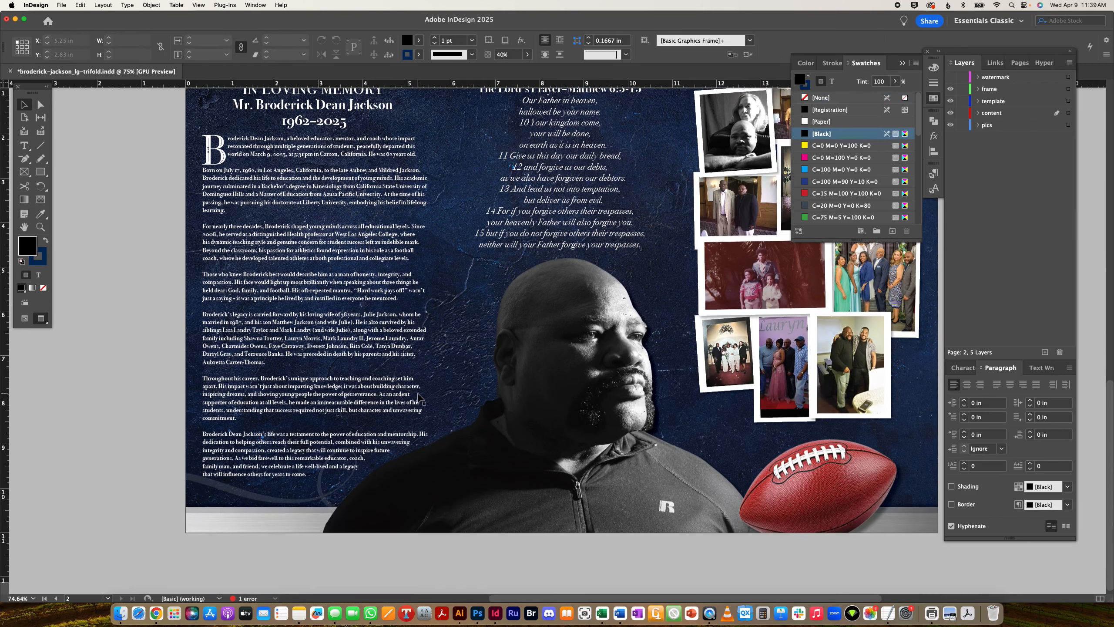
pyautogui.scroll(2, 420, 399)
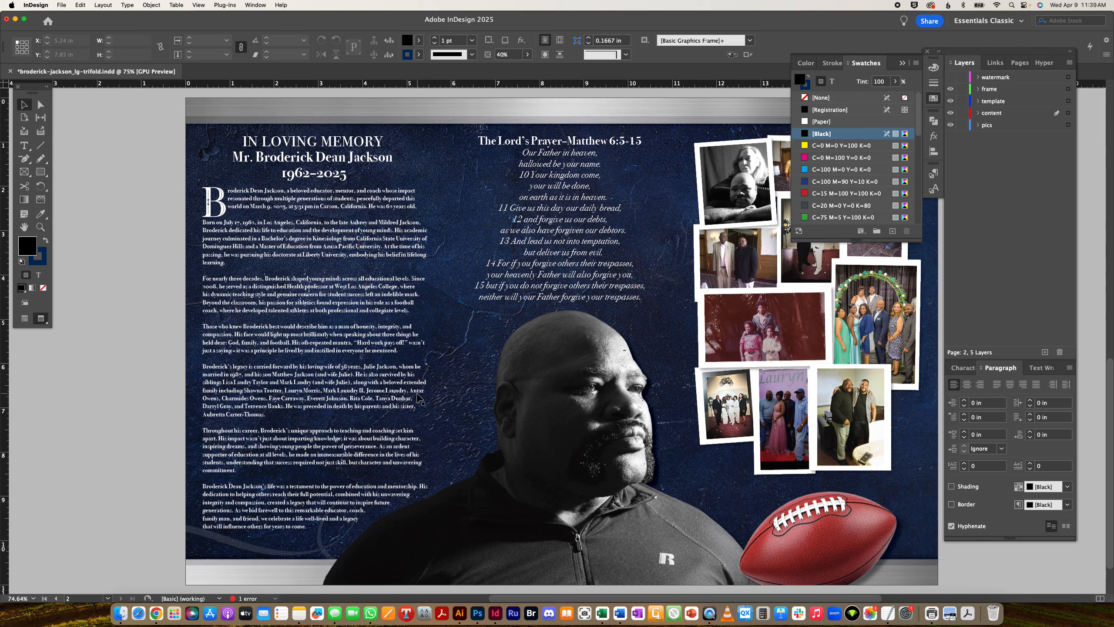
pyautogui.click(61, 6)
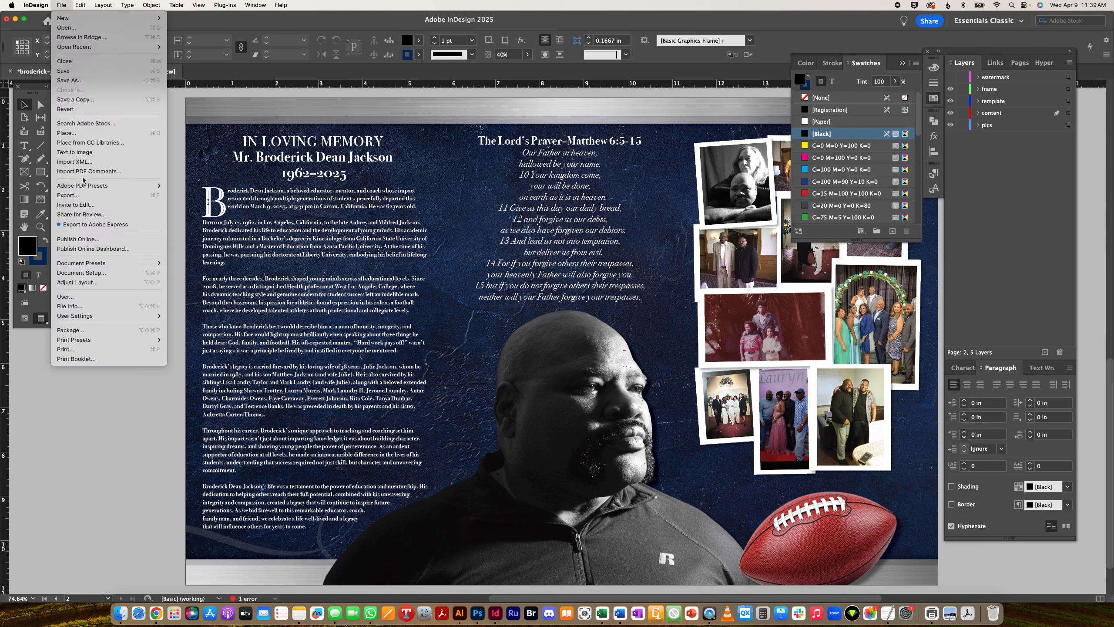
pyautogui.click(94, 199)
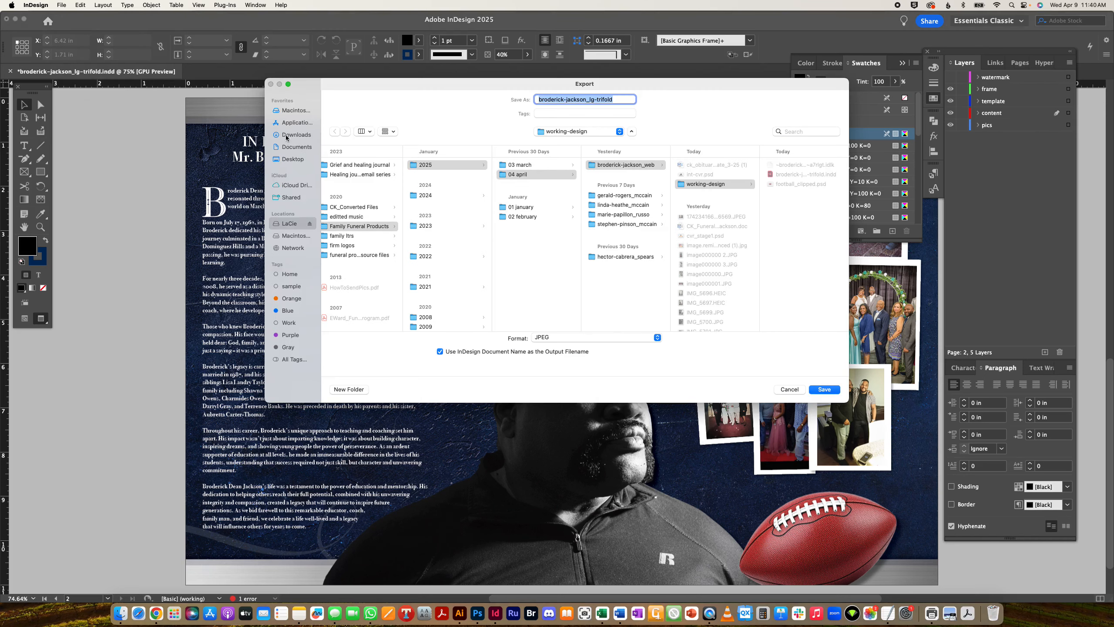
pyautogui.click(290, 161)
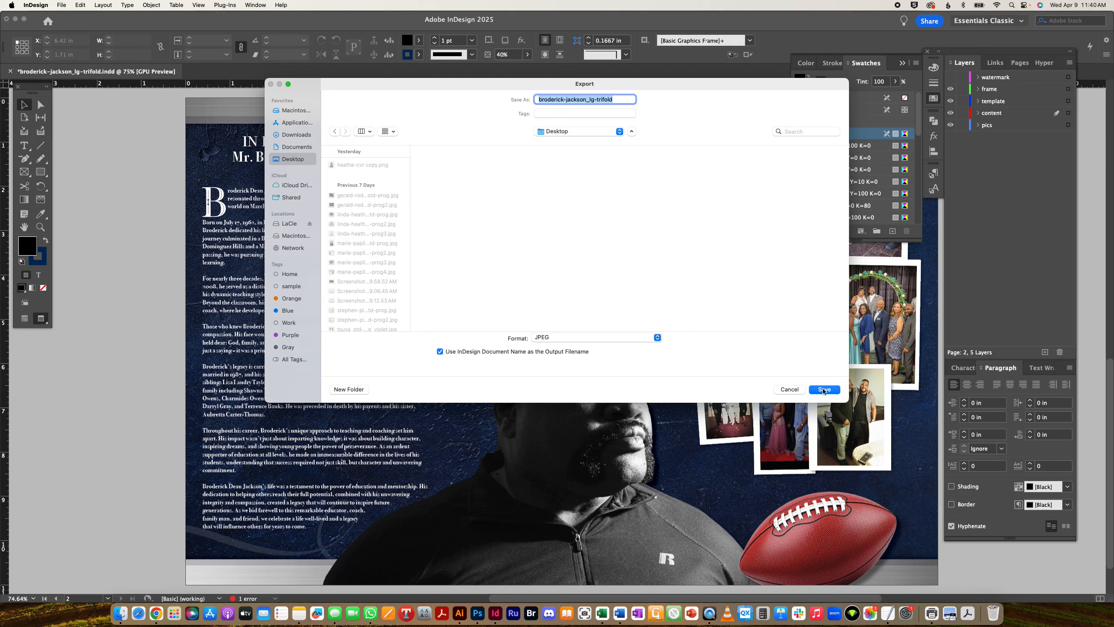
pyautogui.click(824, 390)
pyautogui.click(625, 477)
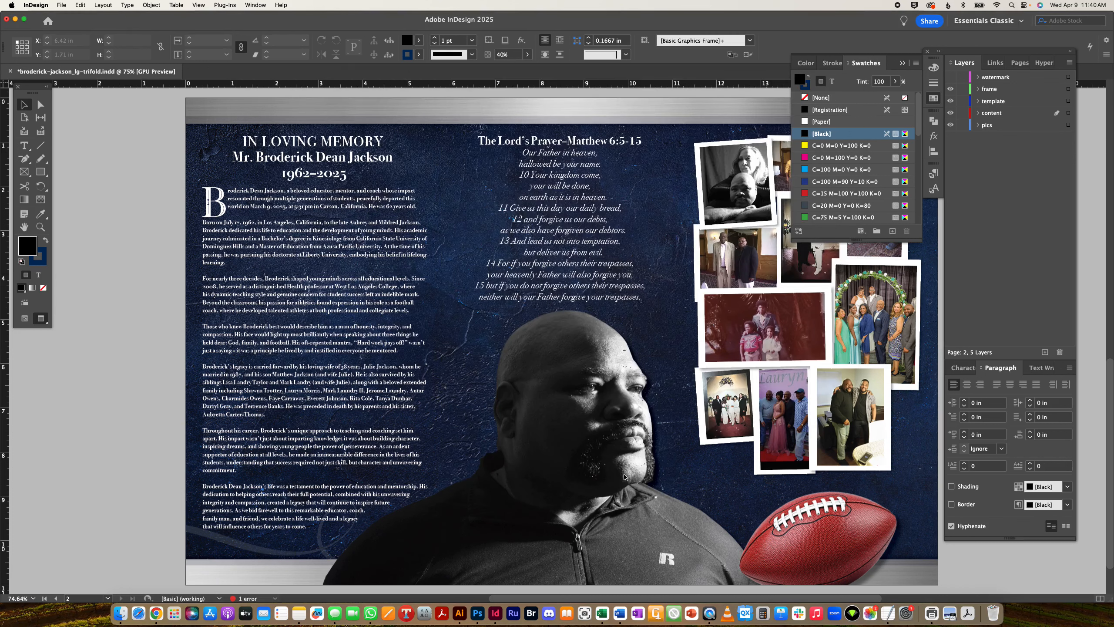